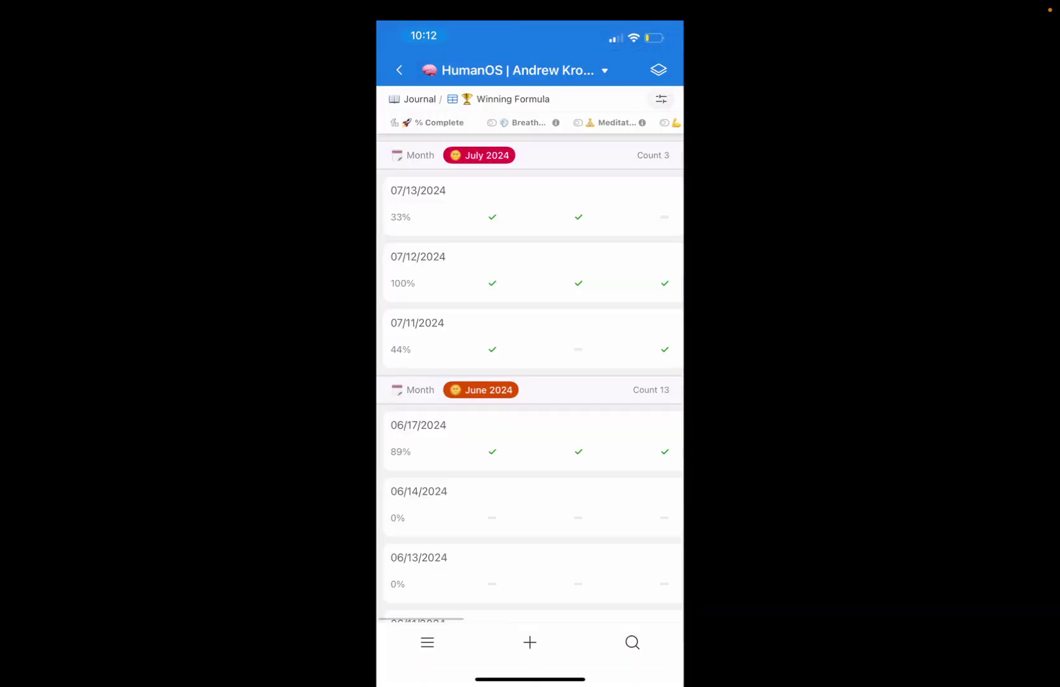
Open the 07/13/2024 record and check Exercise, Time Design and Visualize.
left_click(529, 190)
scroll(530, 381, "down", 3)
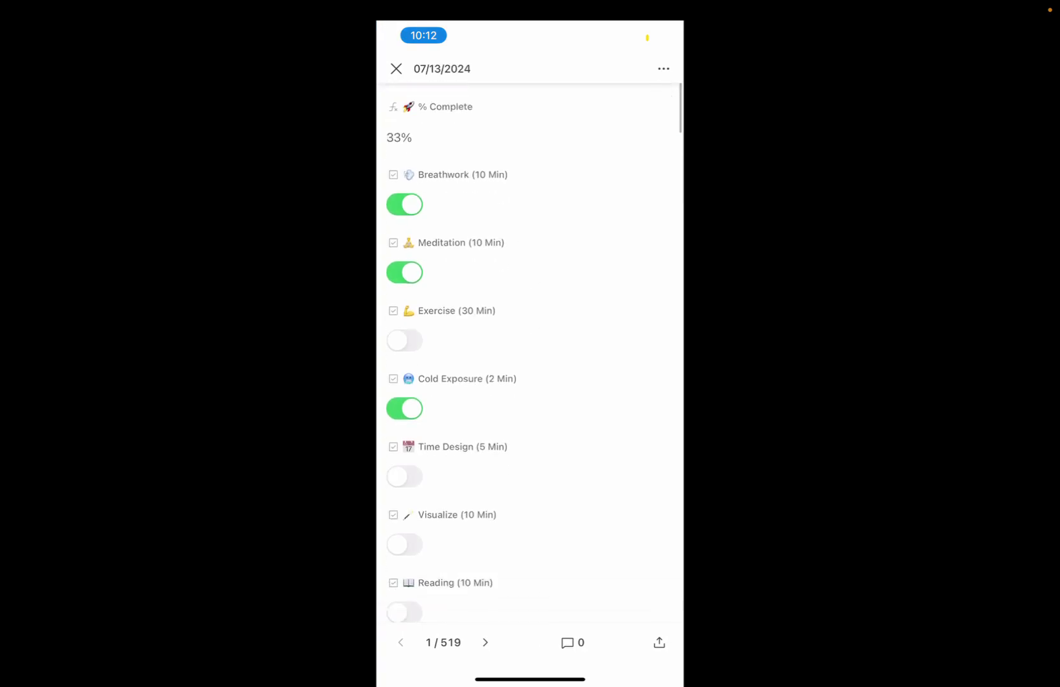
left_click(404, 300)
left_click(405, 436)
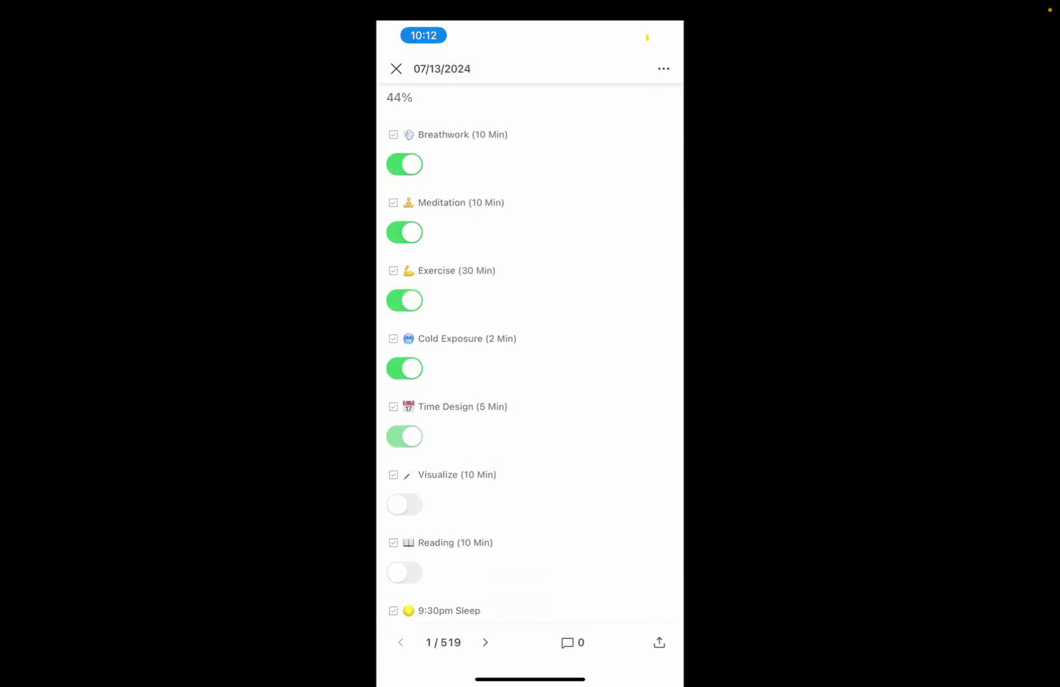
scroll(529, 382, "up", 3)
scroll(530, 349, "down", 4)
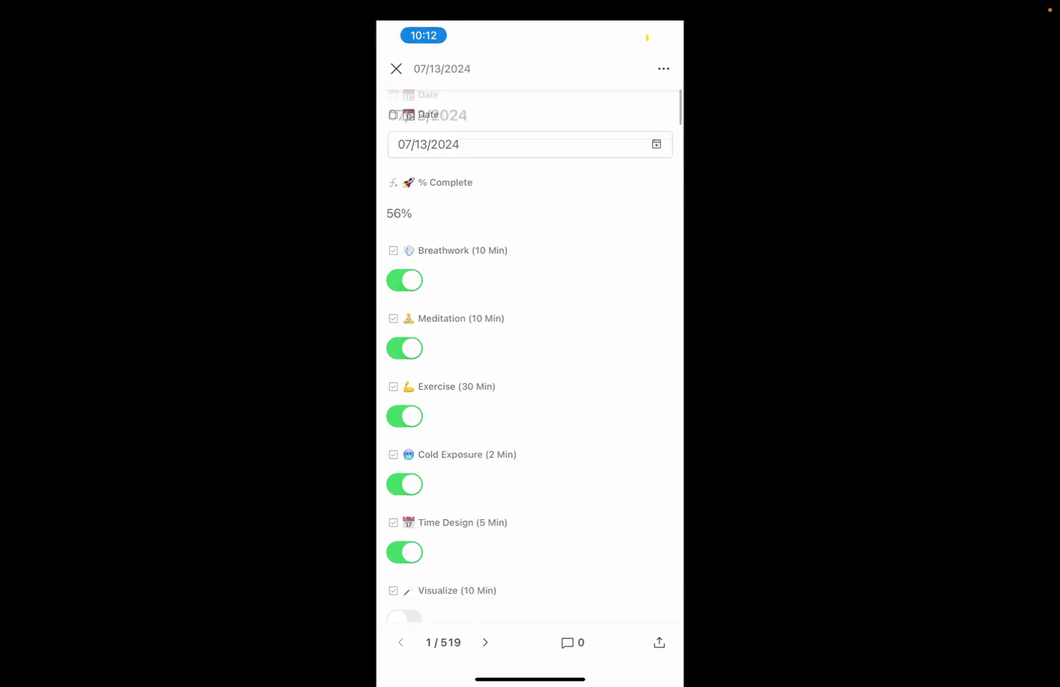
left_click(405, 422)
Check Reading, 9:30pm Sleep and No Alcohol / Cheat Meals for 07/13/2024.
scroll(530, 350, "up", 3)
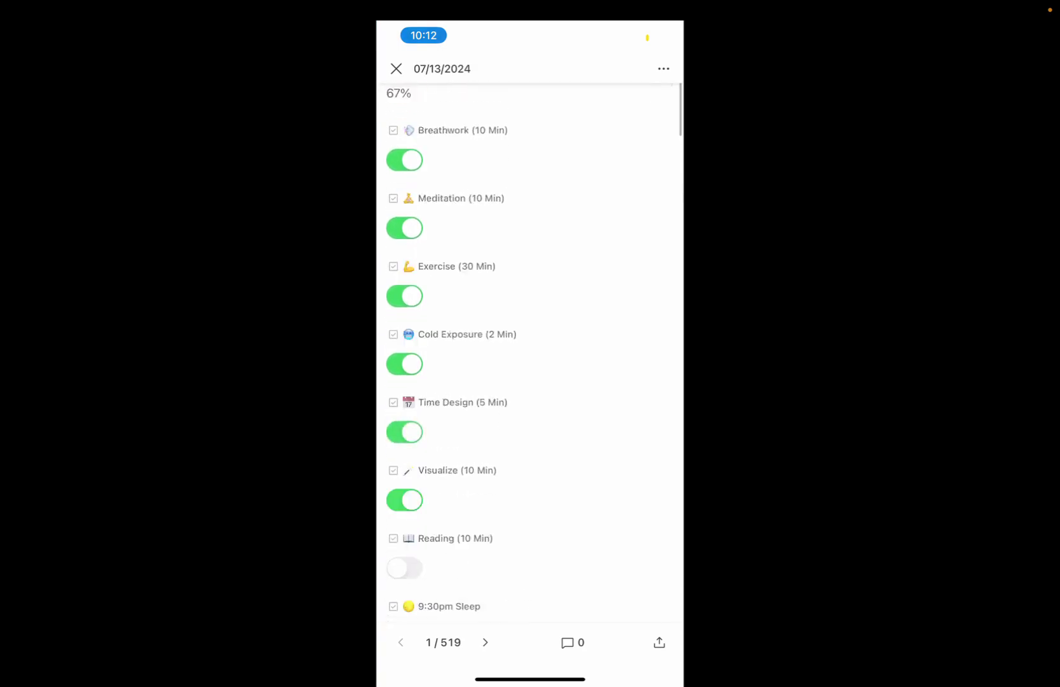
scroll(530, 350, "down", 4)
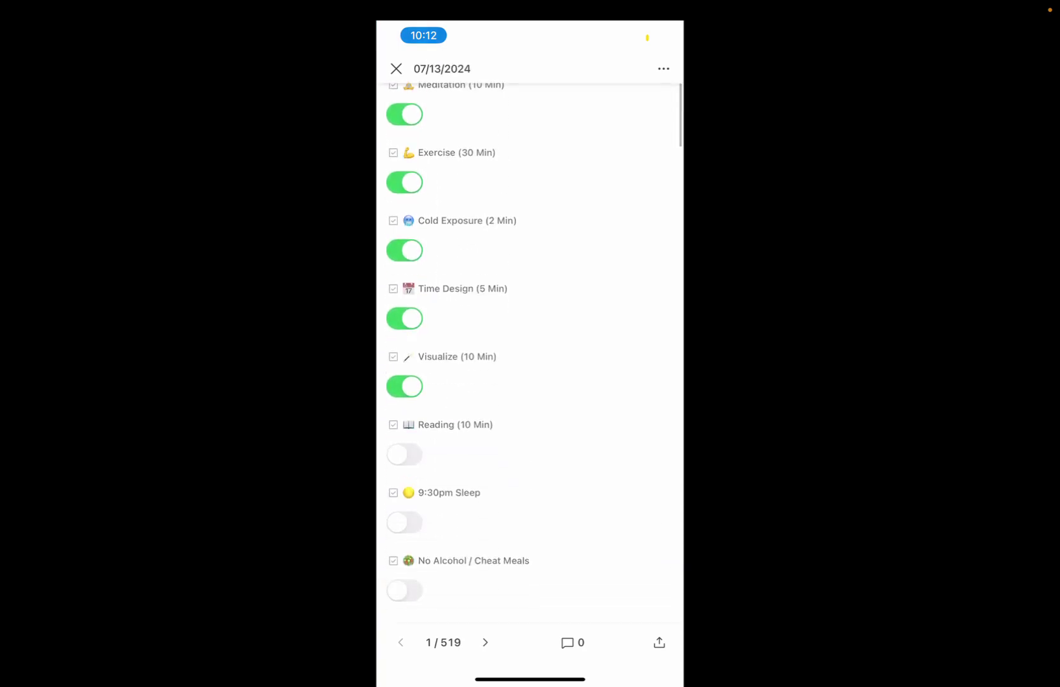
left_click(405, 454)
left_click(405, 521)
scroll(529, 350, "down", 2)
left_click(405, 489)
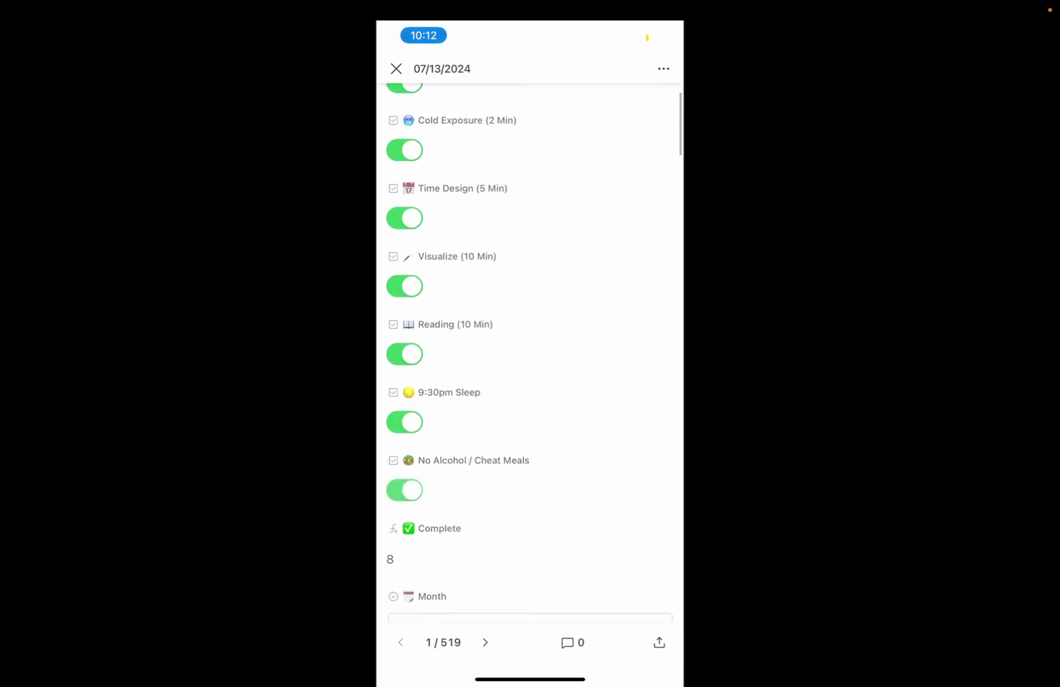
scroll(530, 350, "up", 6)
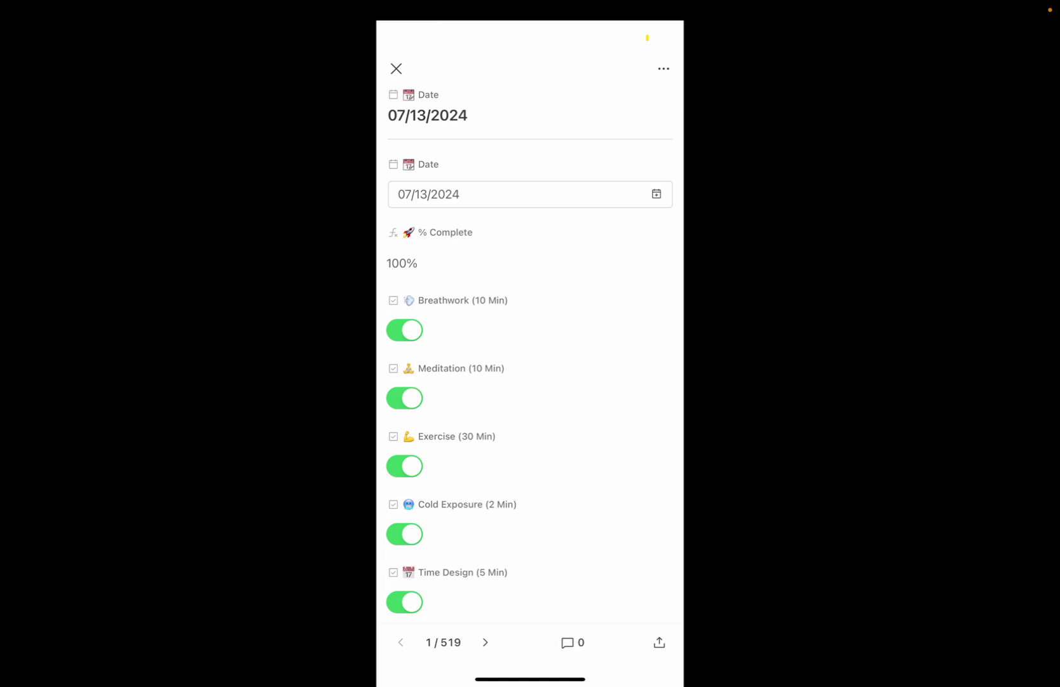
Close the Airtable app and bring up Screen Mirroring from the phone's Control Center.
left_click_drag(531, 677, 530, 445)
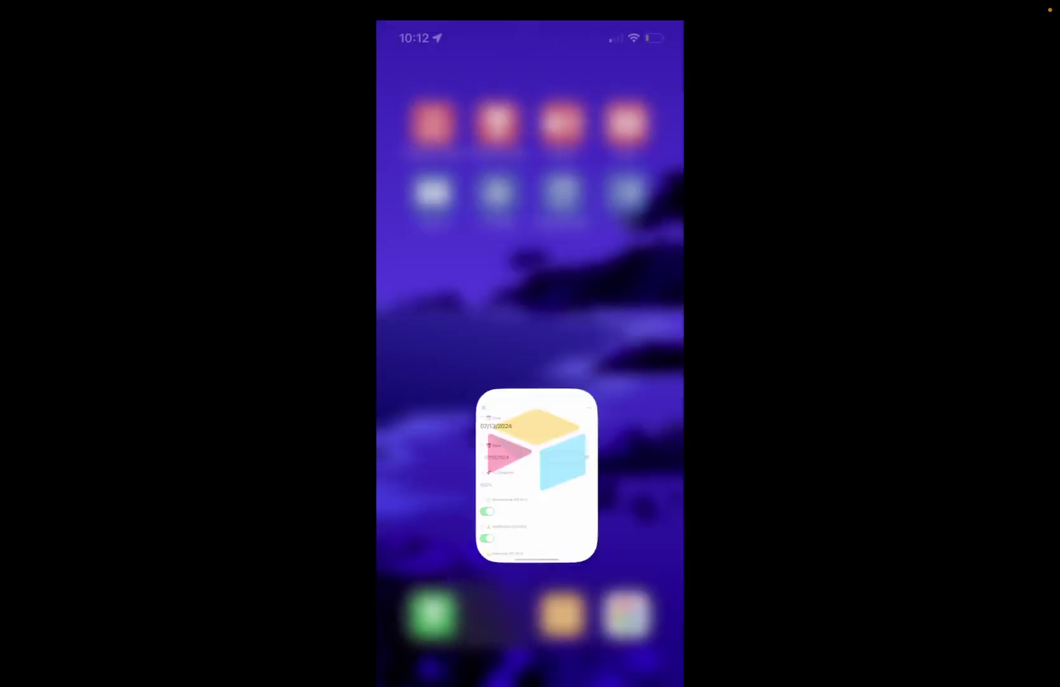
left_click_drag(661, 26, 662, 318)
left_click(496, 297)
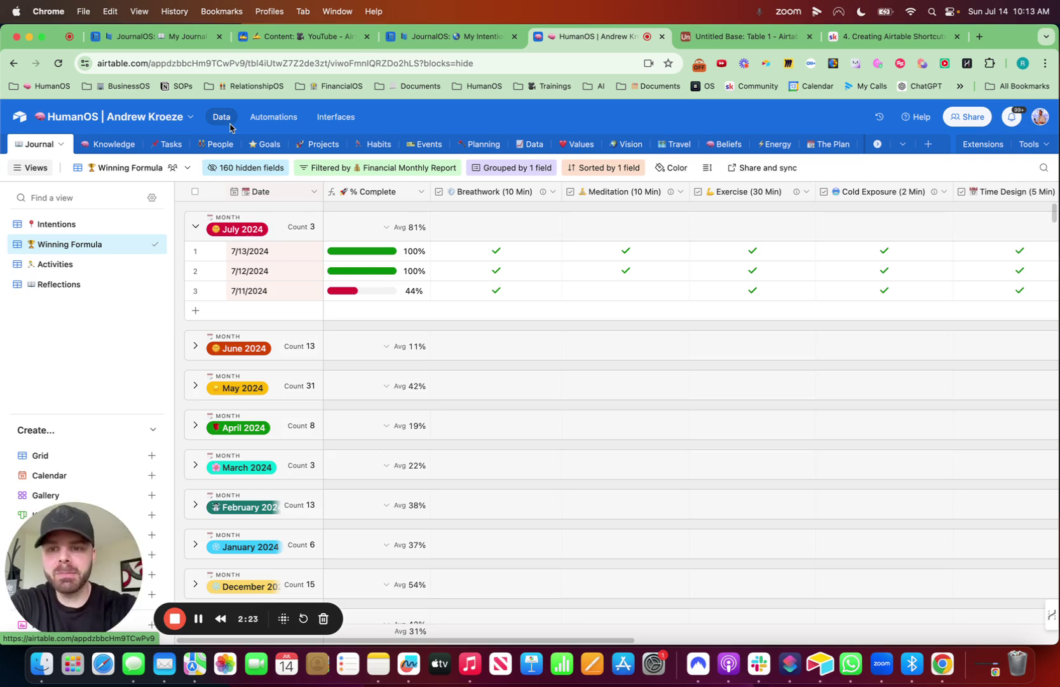
In the Untitled Base, delete the Notes, Assignee and Status fields.
left_click(747, 39)
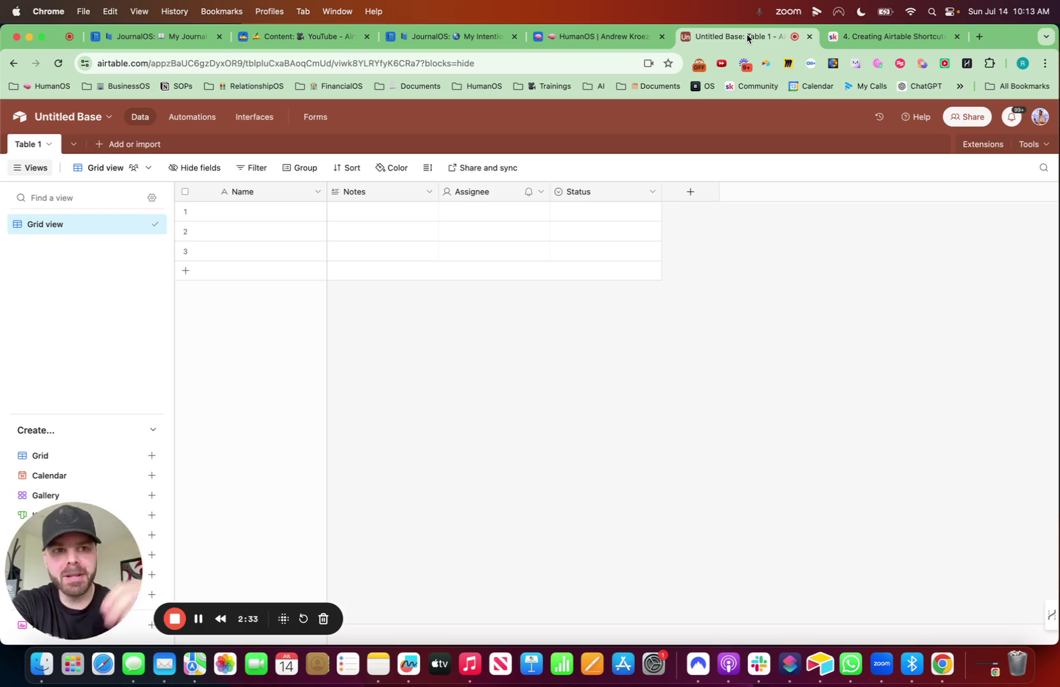
left_click(429, 192)
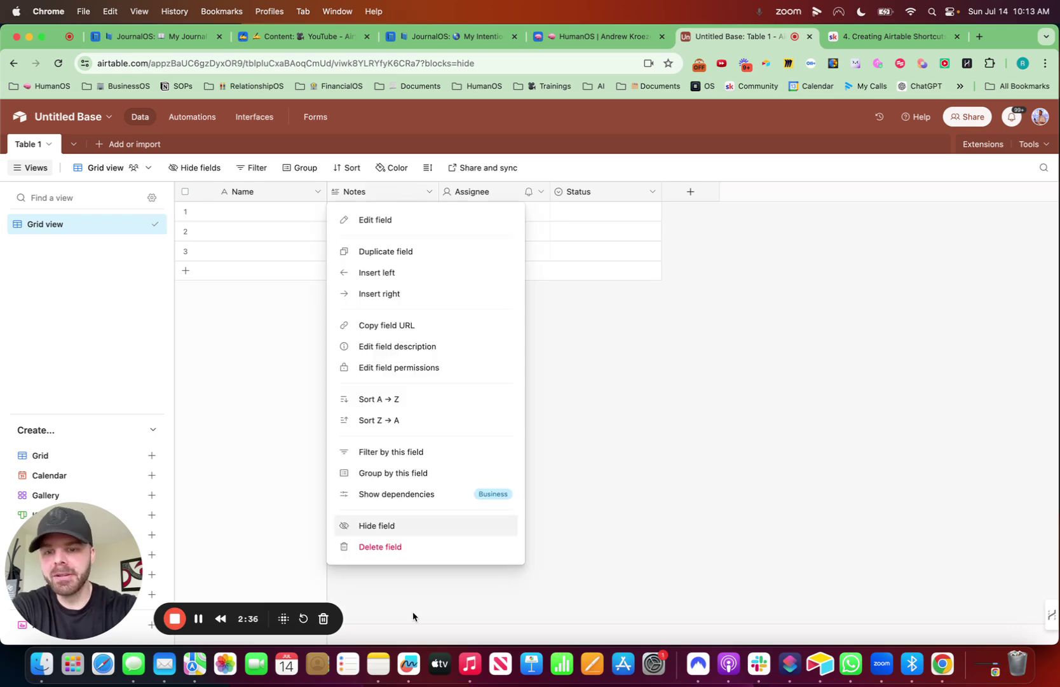
left_click(407, 548)
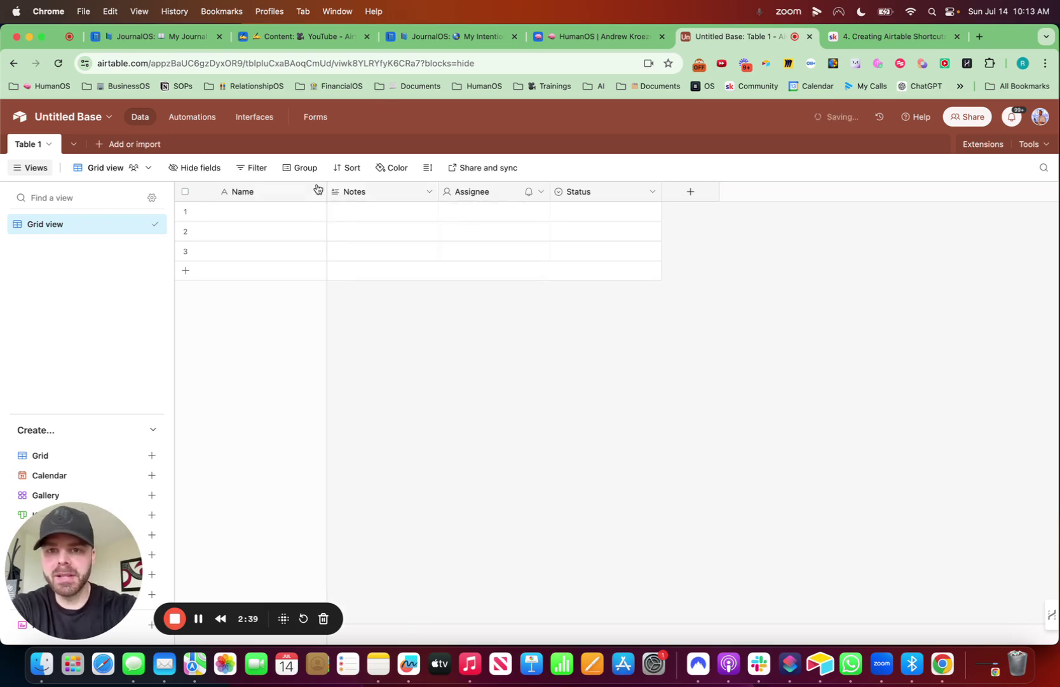
left_click(540, 193)
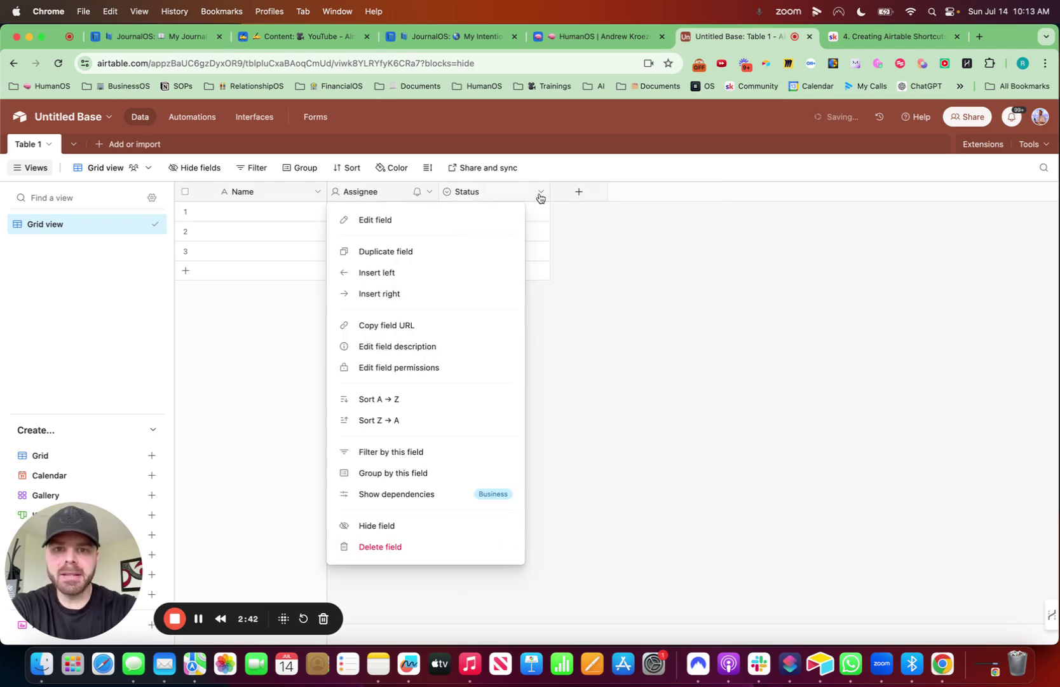
left_click(407, 548)
left_click(429, 191)
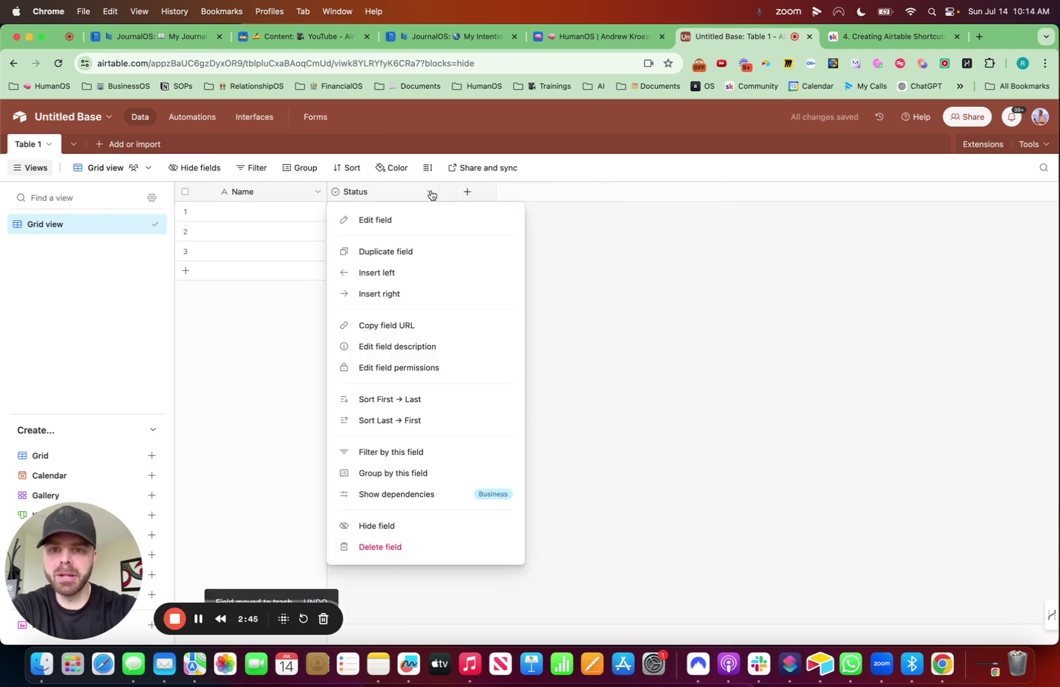
left_click(398, 550)
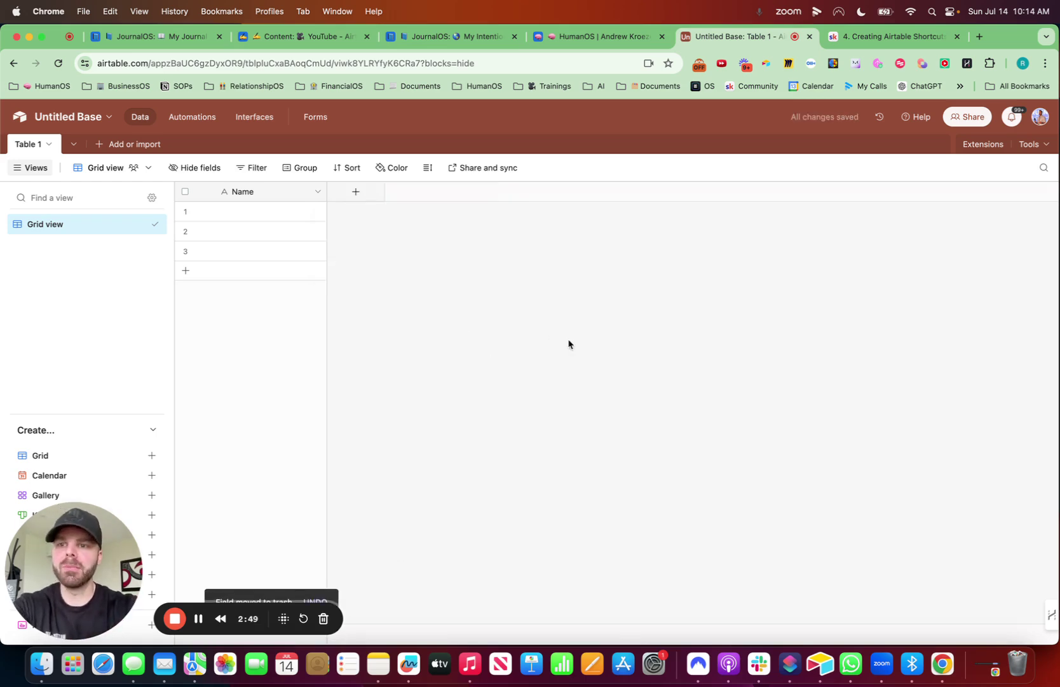
Rename the base to '75 Hard'.
left_click(106, 120)
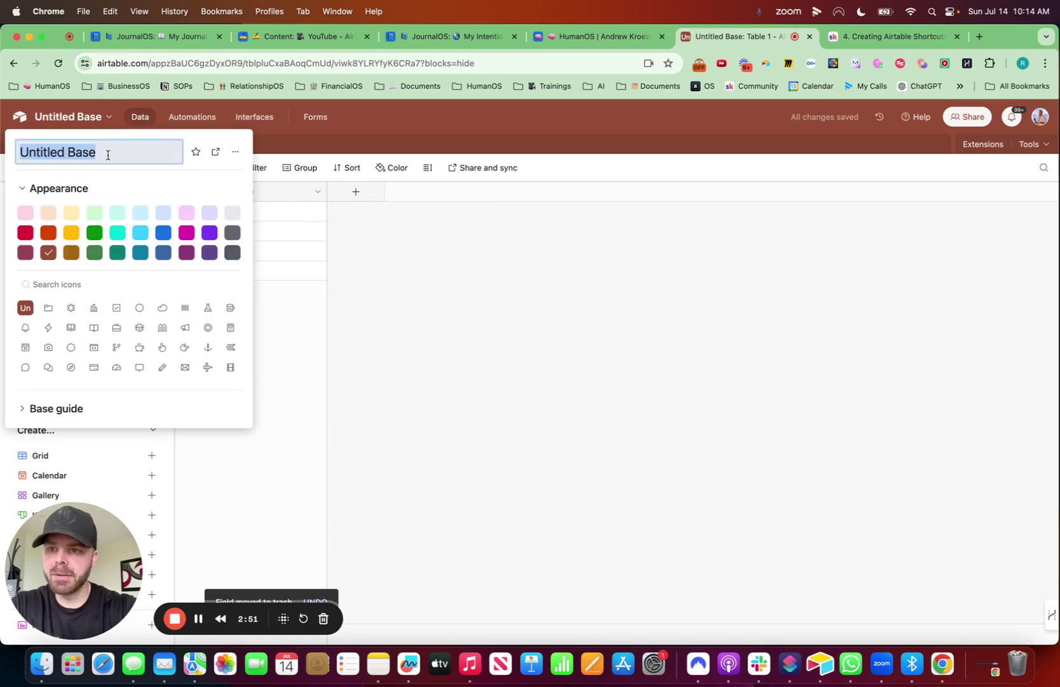
type("75 Hard")
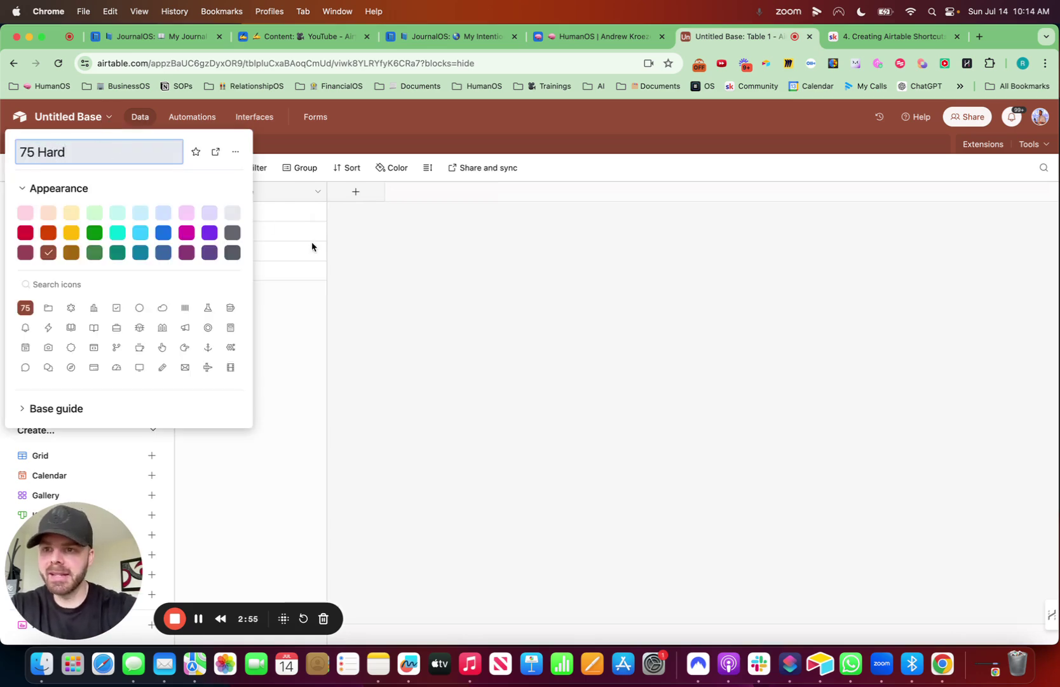
left_click(464, 311)
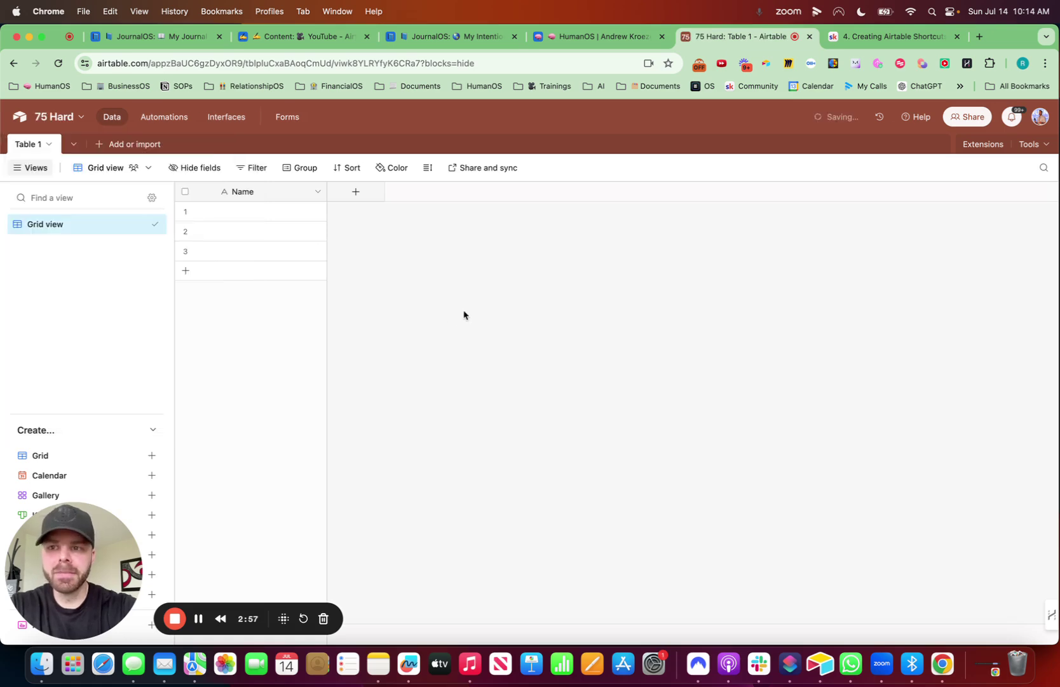
Start renaming Table 1 to '75 Hard'.
left_click(49, 146)
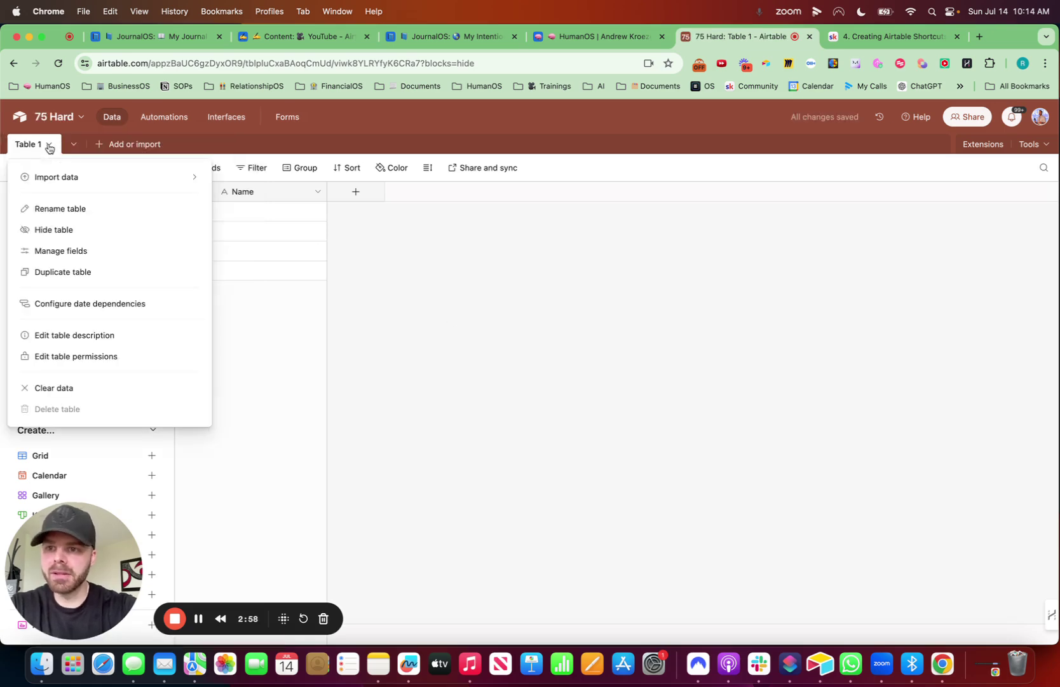
left_click(70, 209)
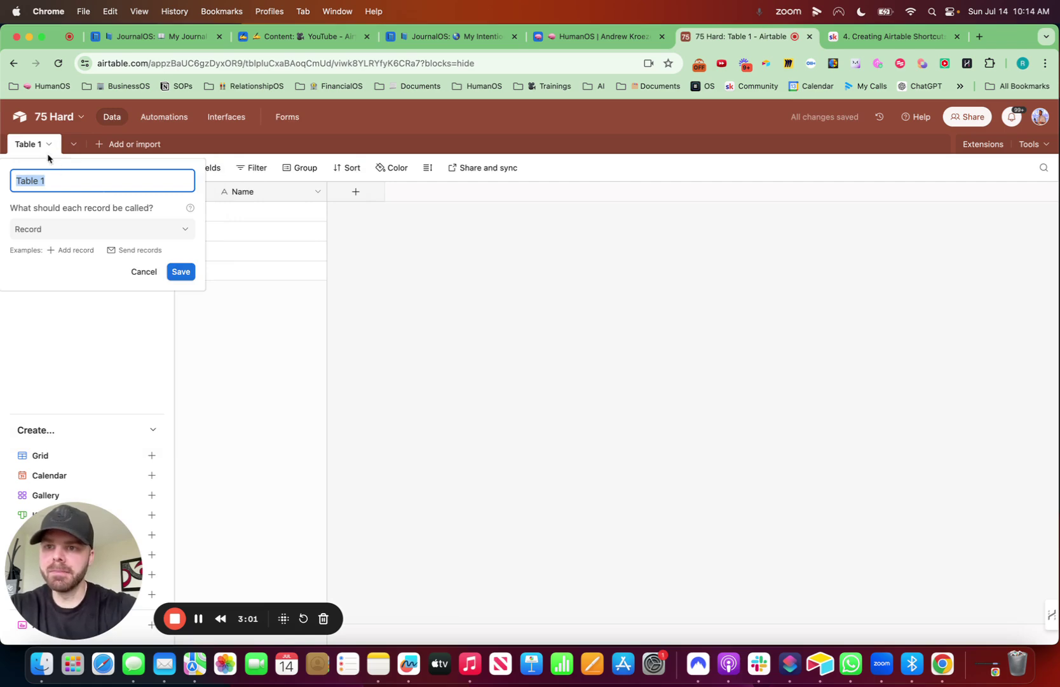
type("7")
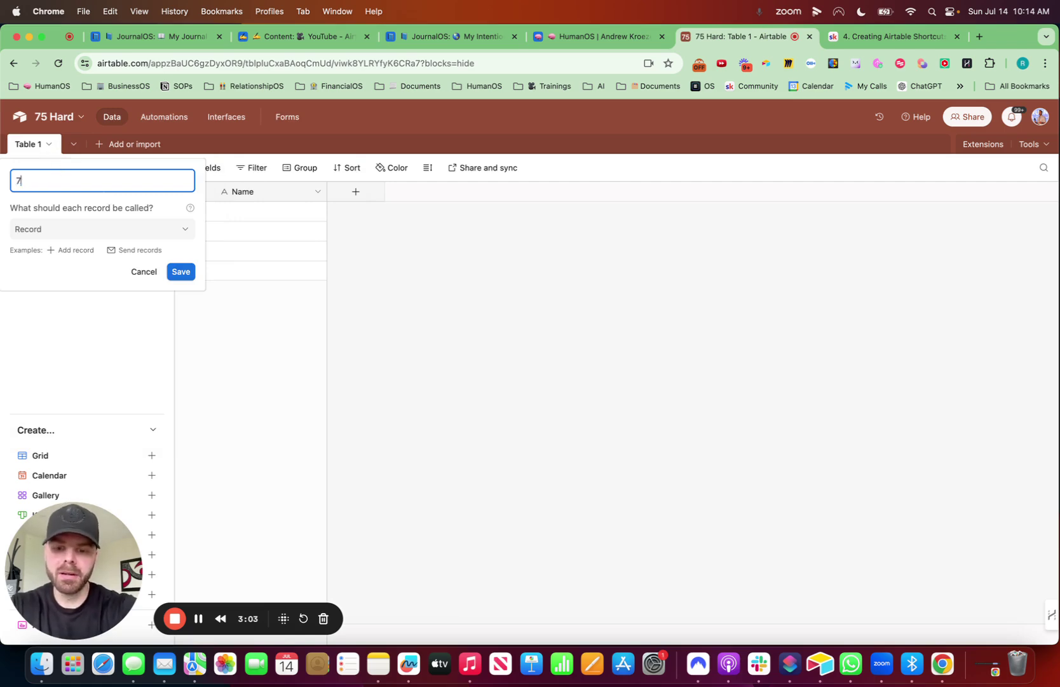
type("5 Hard")
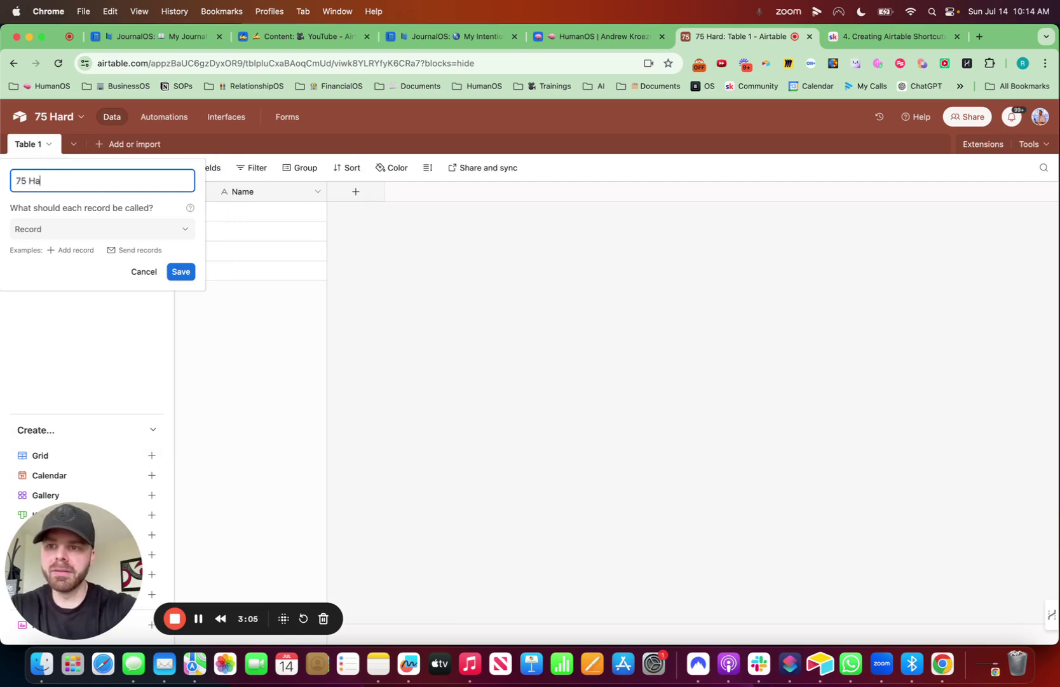
Save the '75 Hard' table name and rename the primary field to '📆 Date'.
left_click(183, 276)
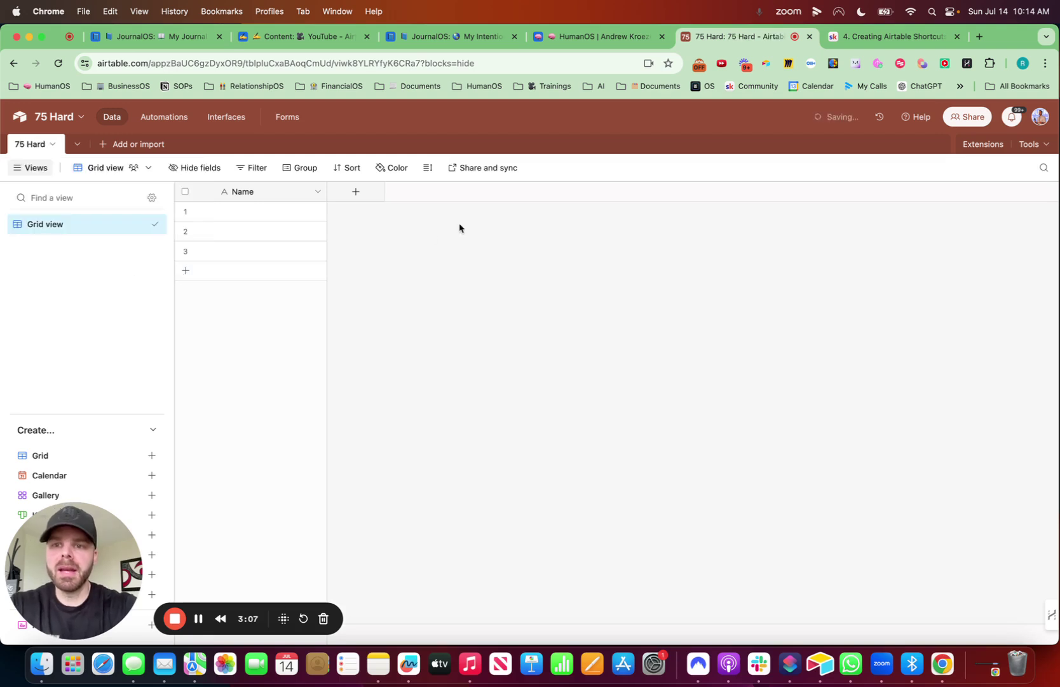
left_click(318, 192)
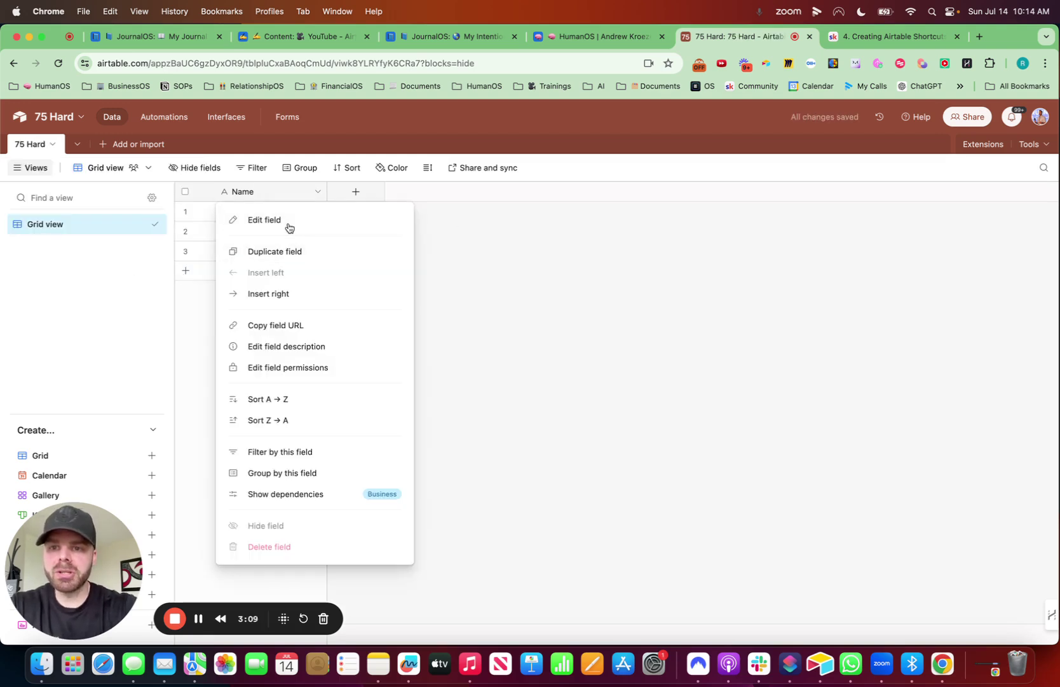
left_click(287, 222)
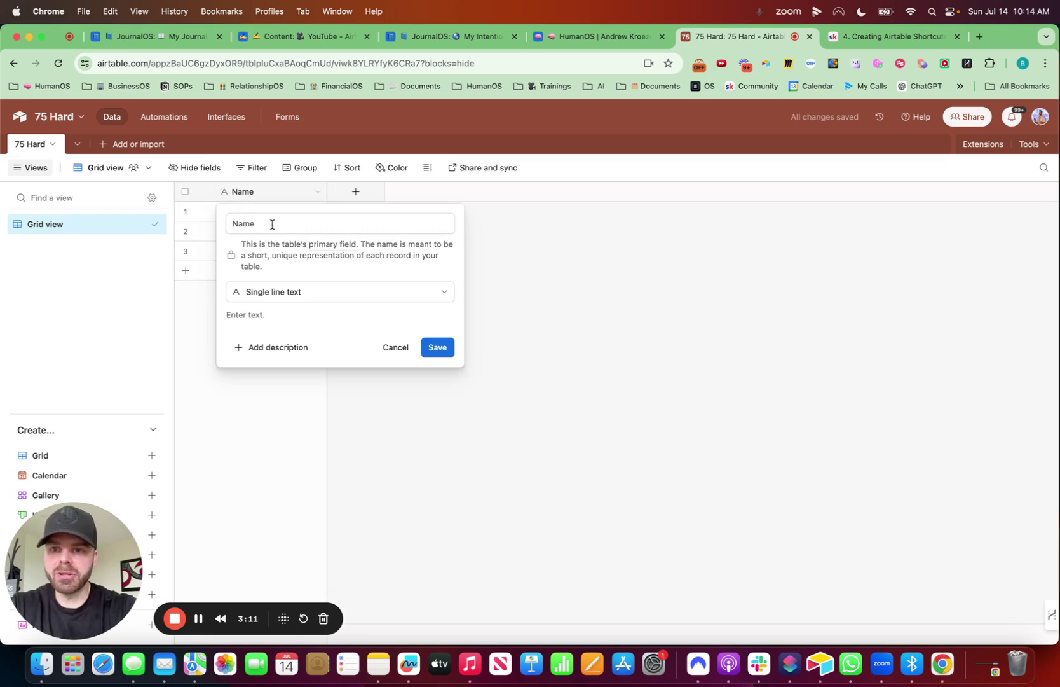
left_click_drag(275, 224, 222, 228)
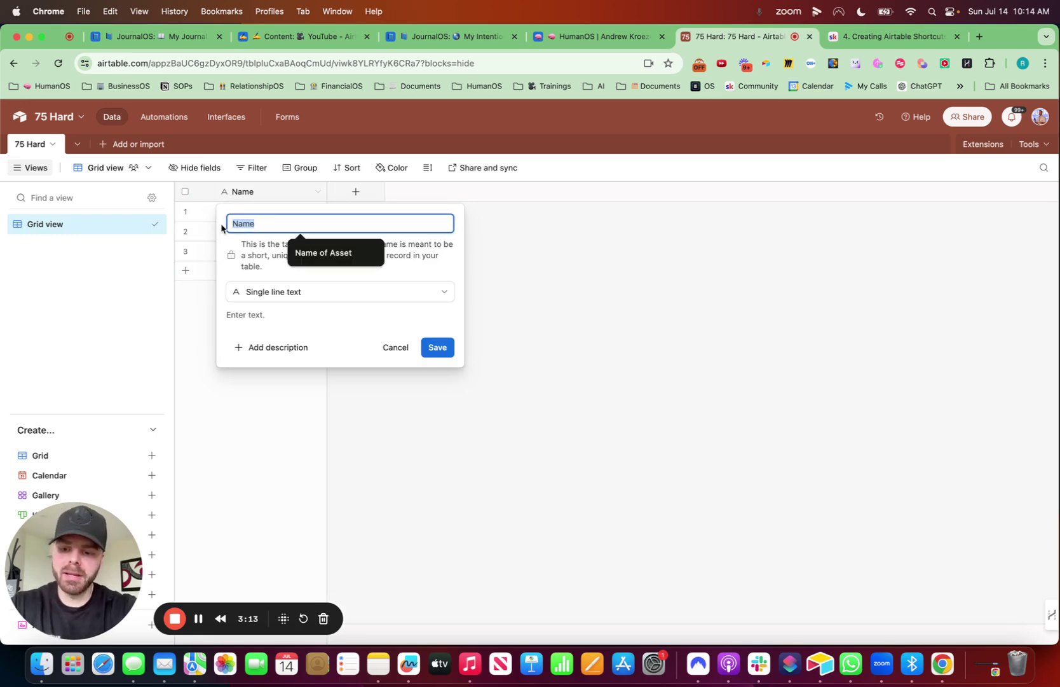
key("ctrl+super+space")
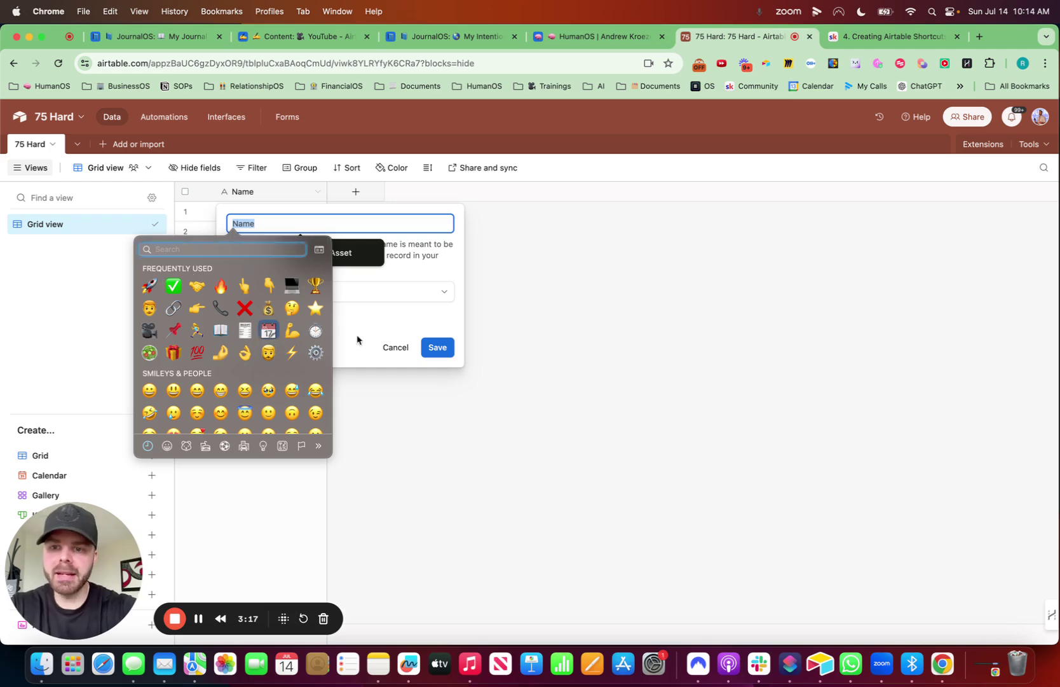
key("Escape")
type("📆")
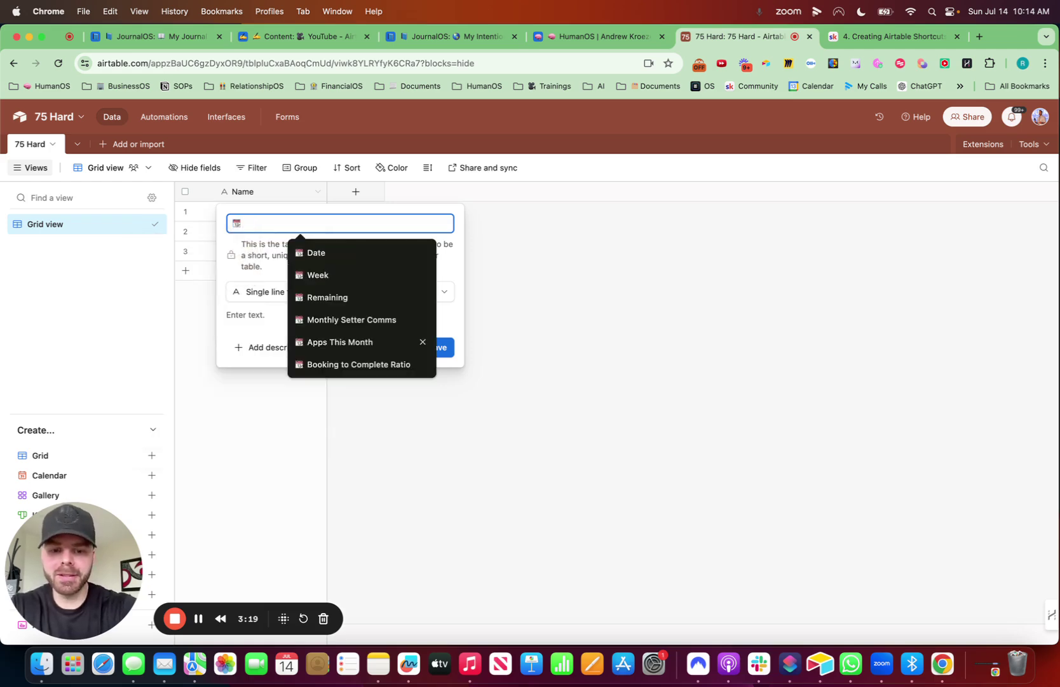
type("Date")
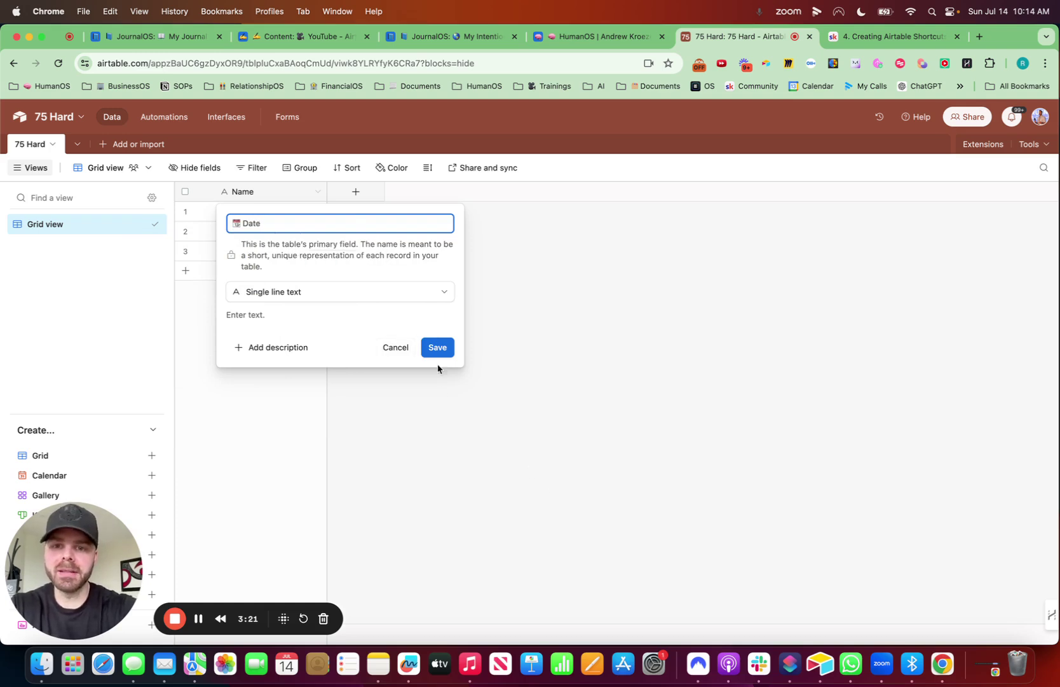
Set the primary field's type to Date and save it.
left_click(355, 291)
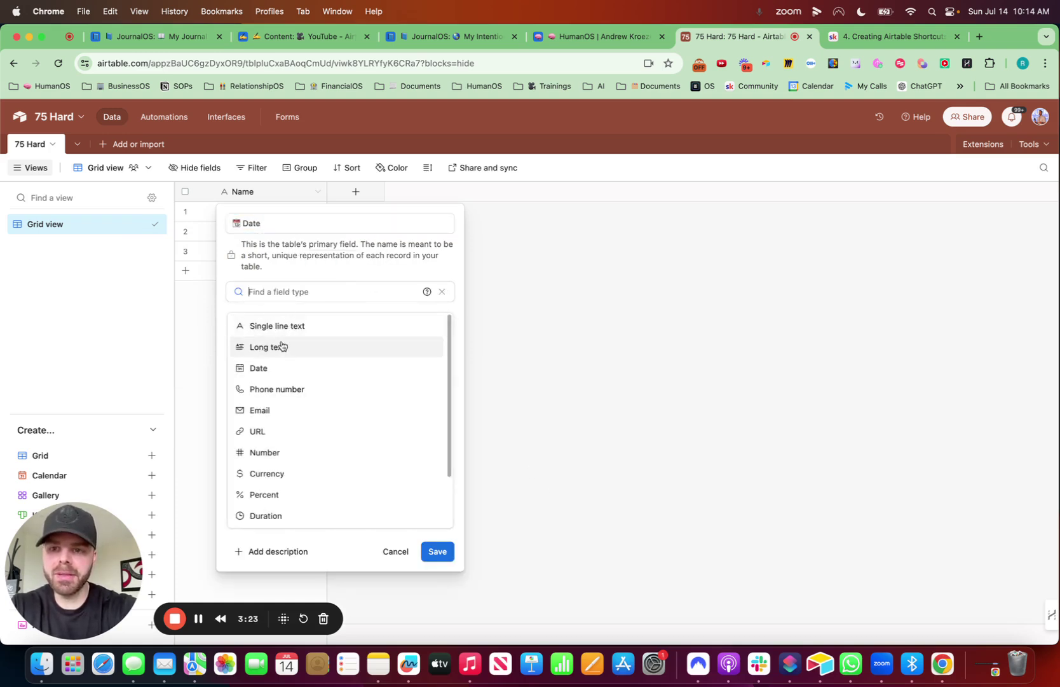
type("da")
left_click(293, 325)
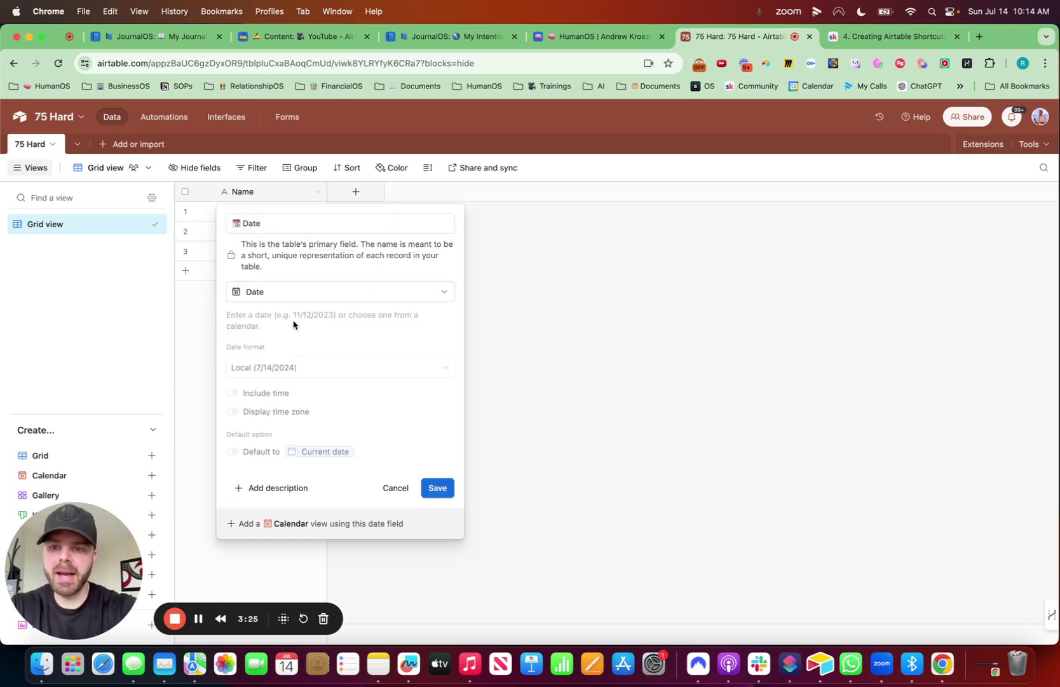
left_click(445, 490)
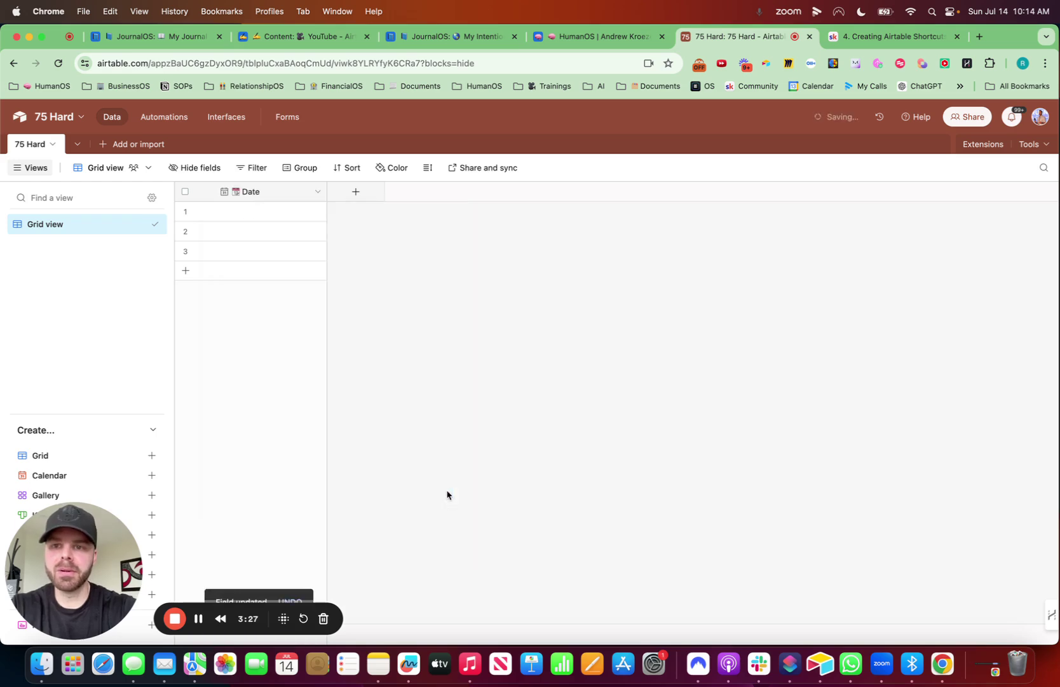
Start a new field and search the emoji picker for 'med'.
left_click(358, 192)
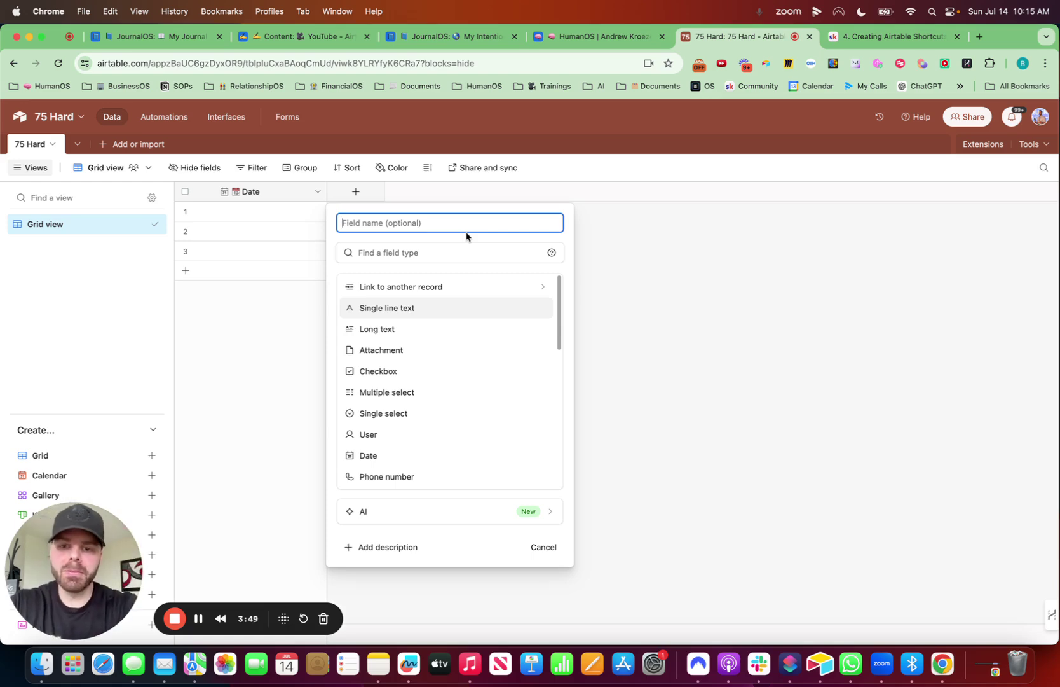
key("ctrl+super+space")
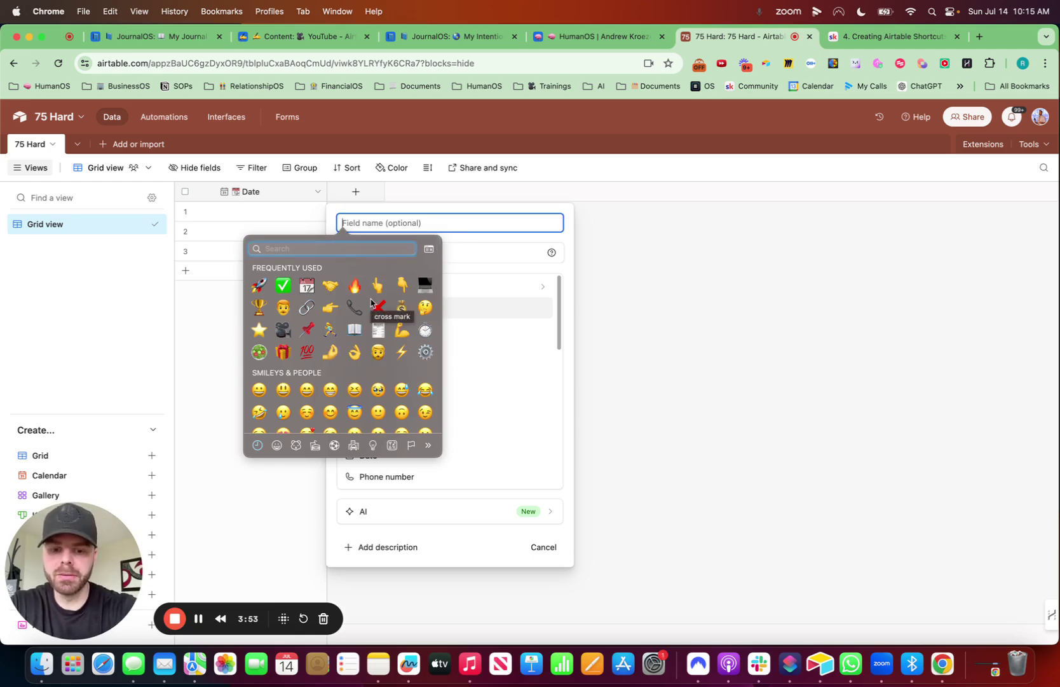
type("med")
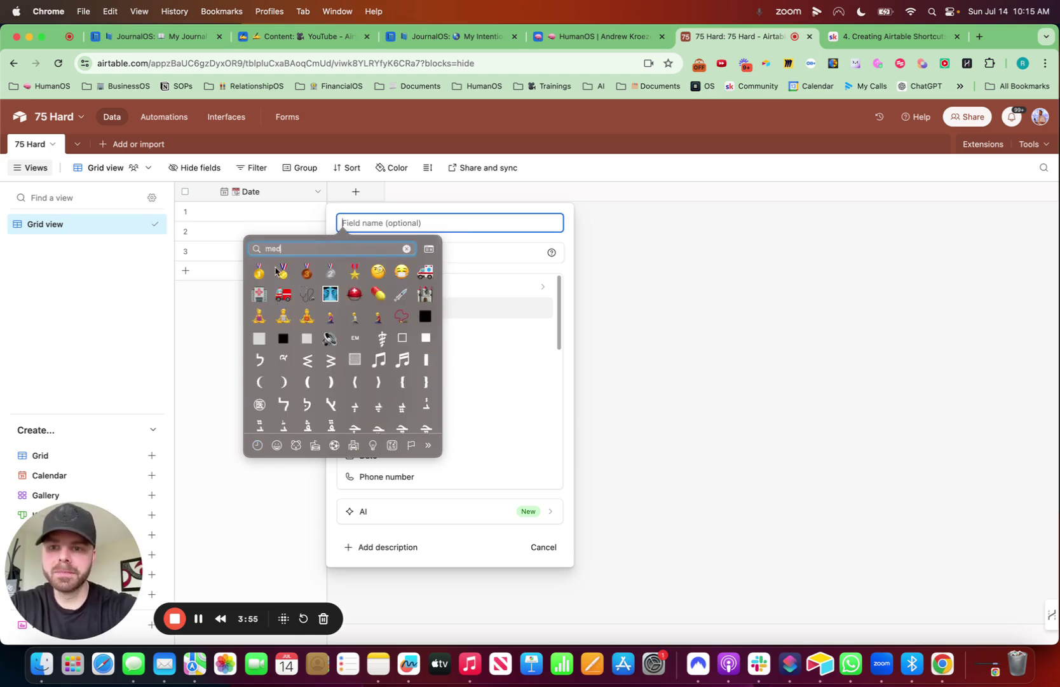
Insert the lotus-position meditation emoji into the new field's name.
left_click(313, 319)
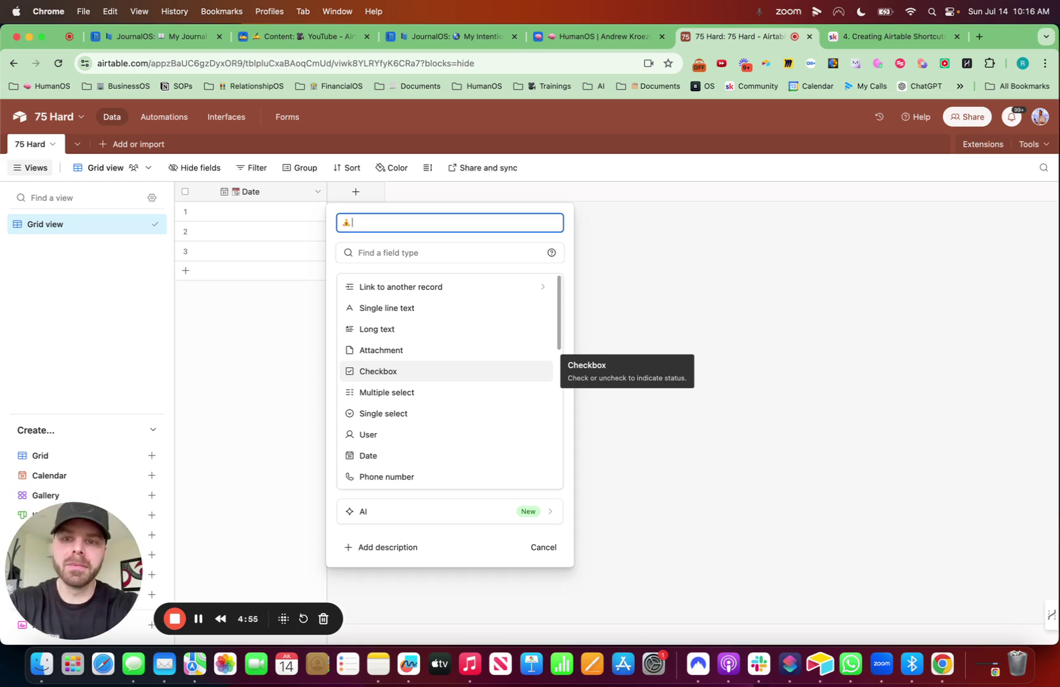
Name the field '🧘 Mediation (10 Min)' and create it as a Checkbox.
type("Mediation ")
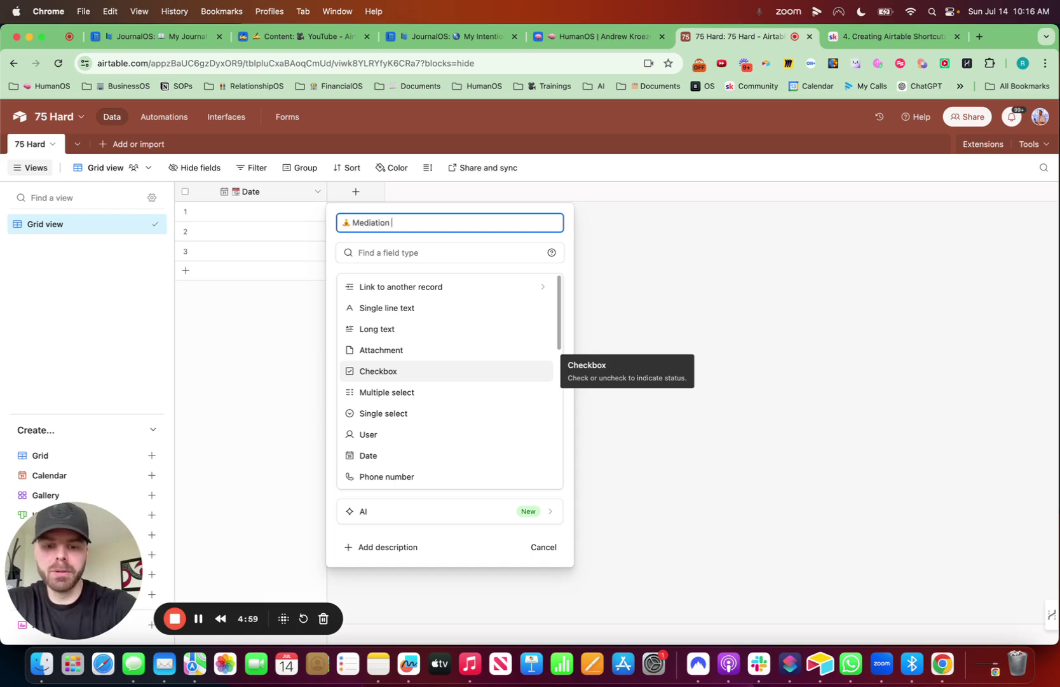
type("(10 M")
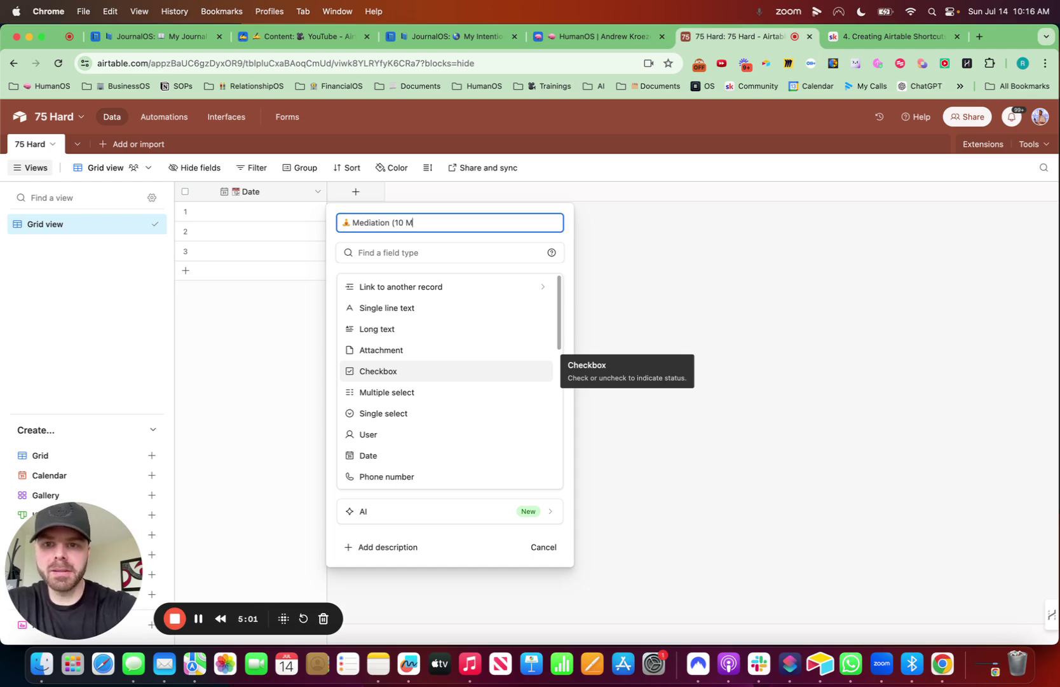
type("inutes")
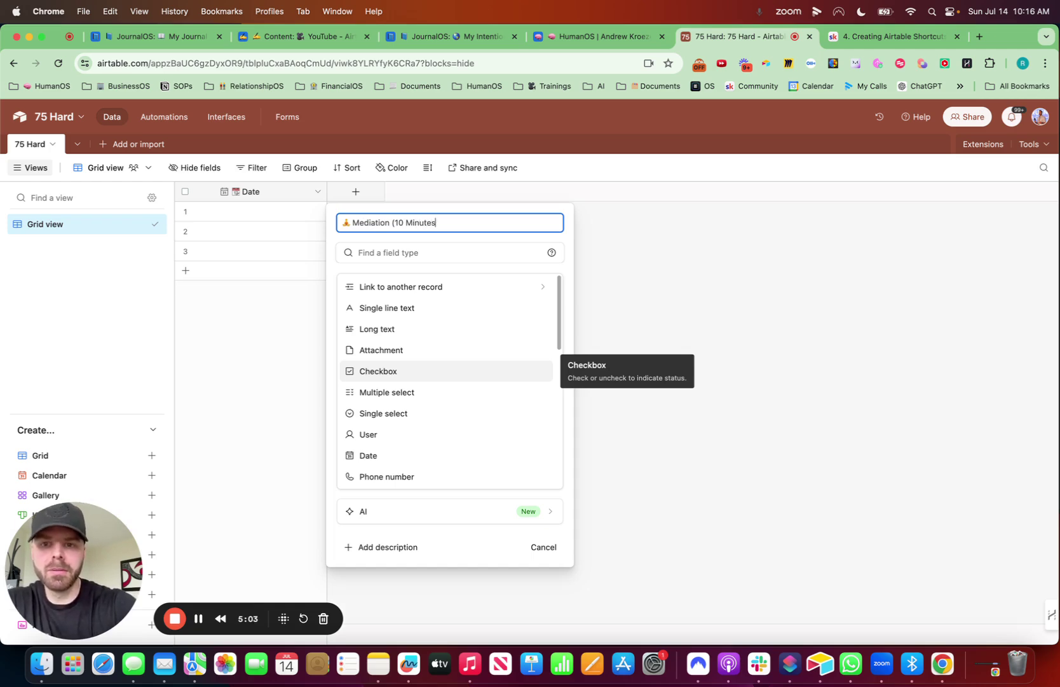
key("BackSpace")
key("BackSpace")
key("BackSpace")
key("BackSpace")
type(")")
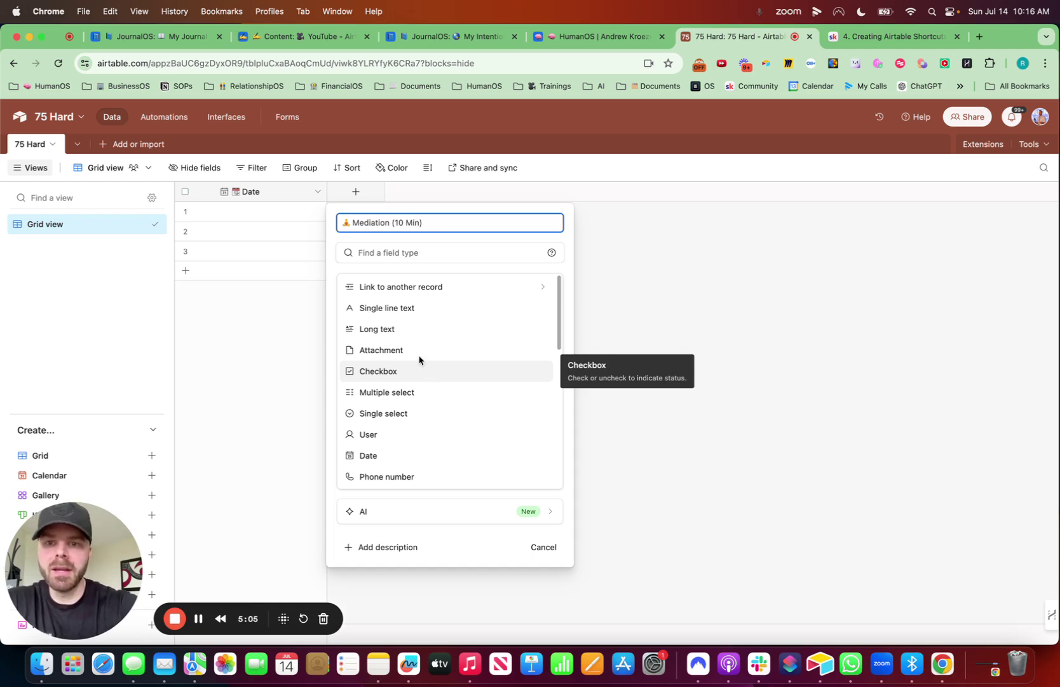
left_click(409, 250)
type("check")
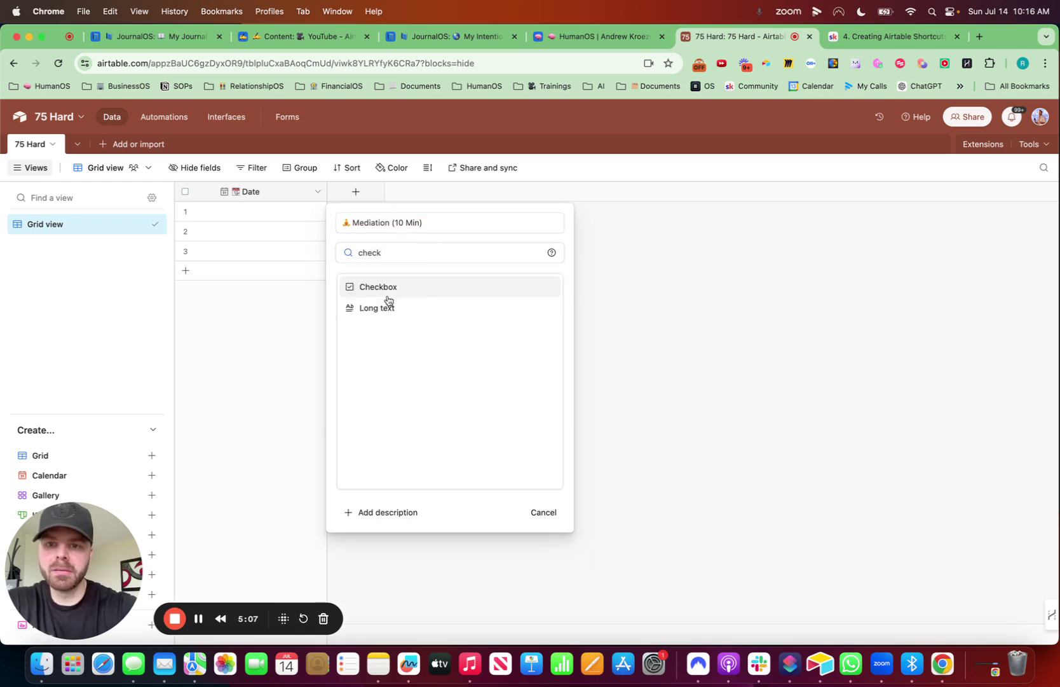
left_click(389, 286)
left_click(541, 386)
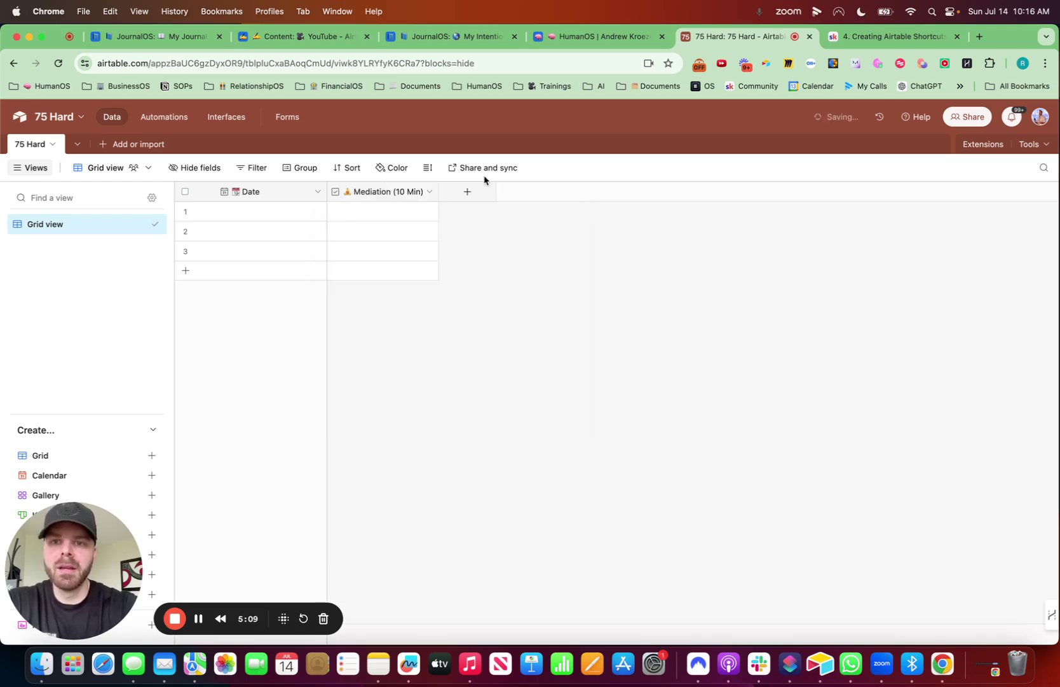
Start another field and insert a wind emoji found by searching 'air'.
left_click(470, 192)
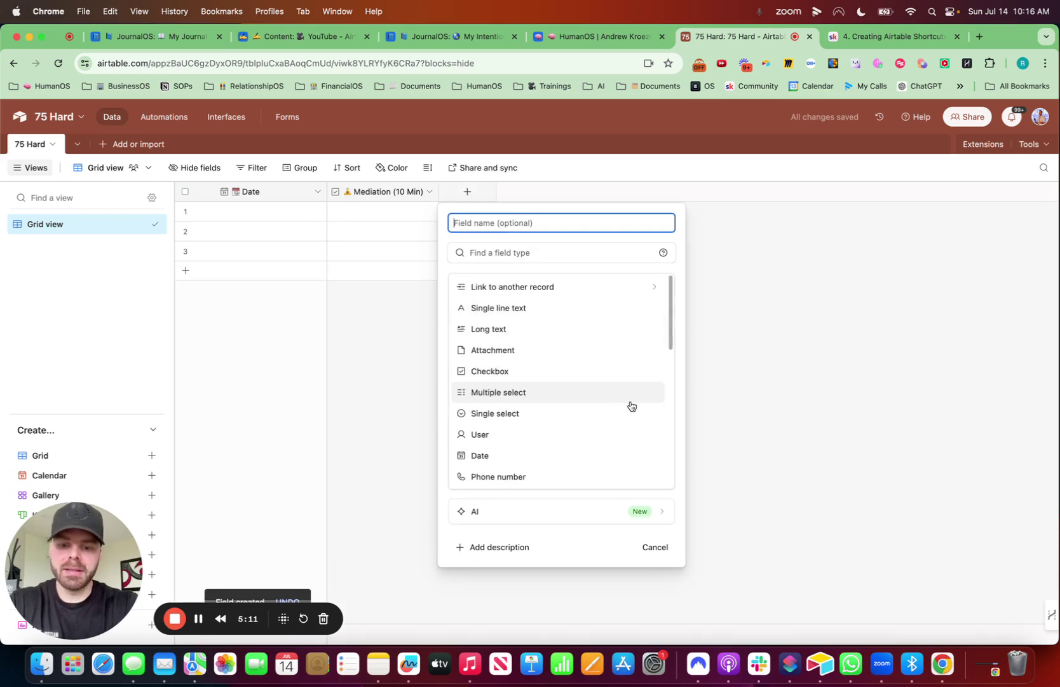
key("ctrl+super+space")
type("b")
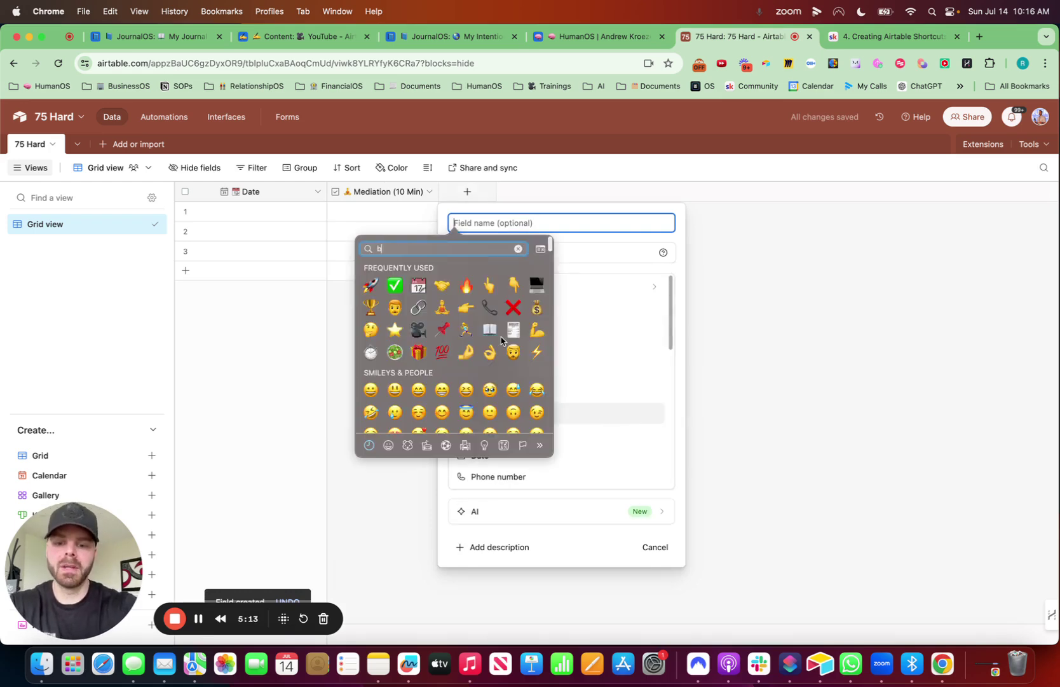
type("reath")
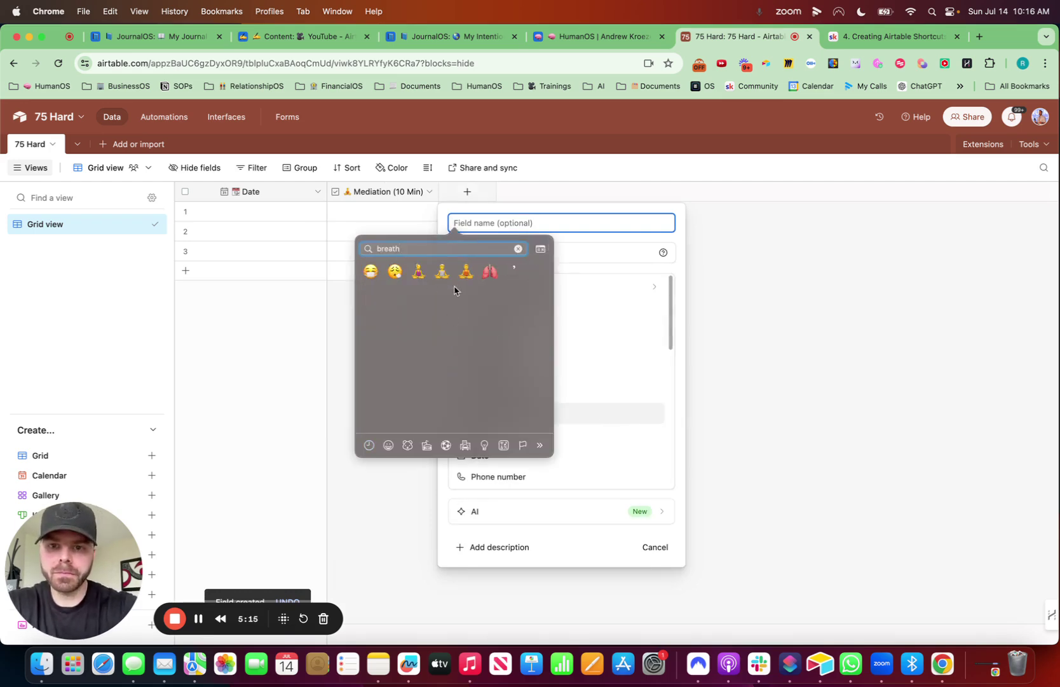
key("BackSpace")
key("BackSpace")
key("BackSpace")
key("BackSpace")
key("BackSpace")
key("BackSpace")
type("air")
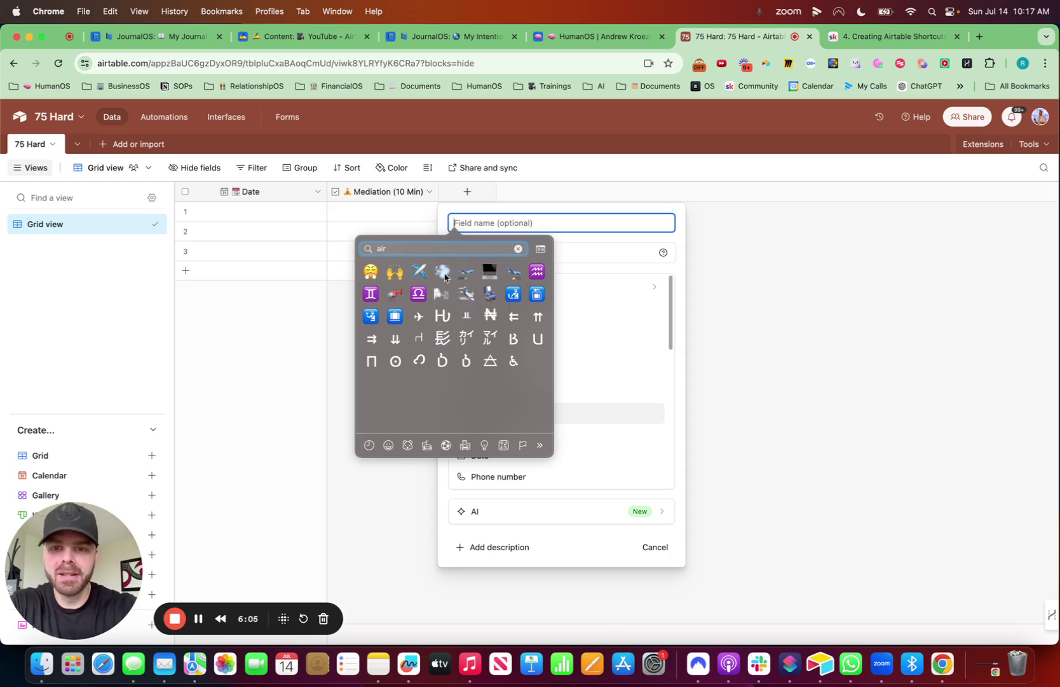
left_click(498, 224)
Name it 'Breathwork (10 Min)' and set its type to Checkbox.
type("Breath")
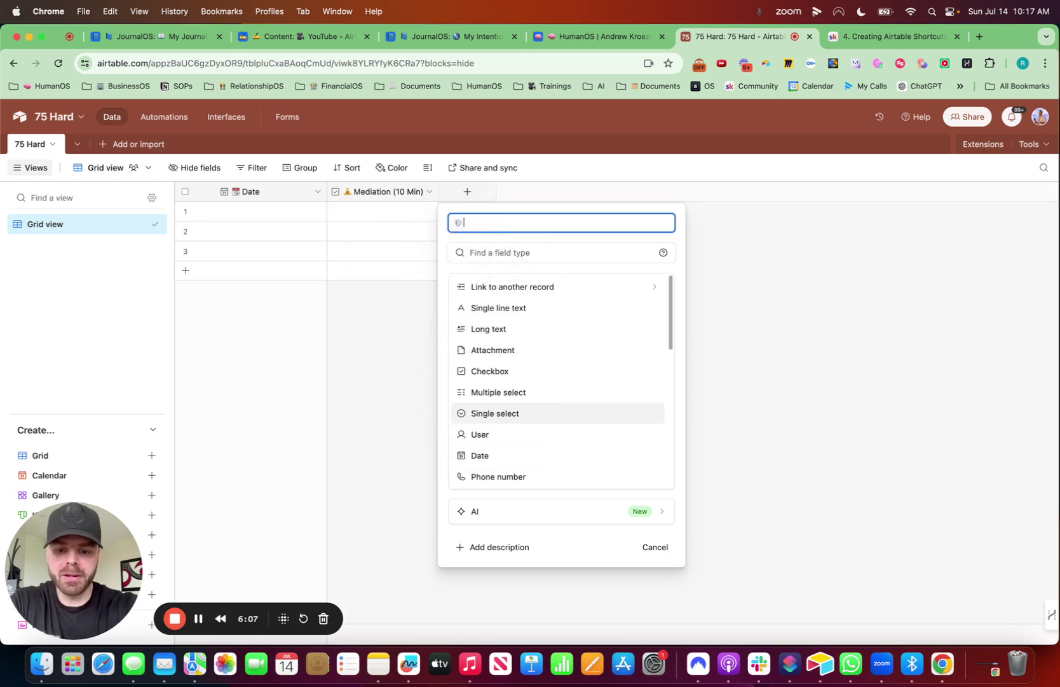
type("work ")
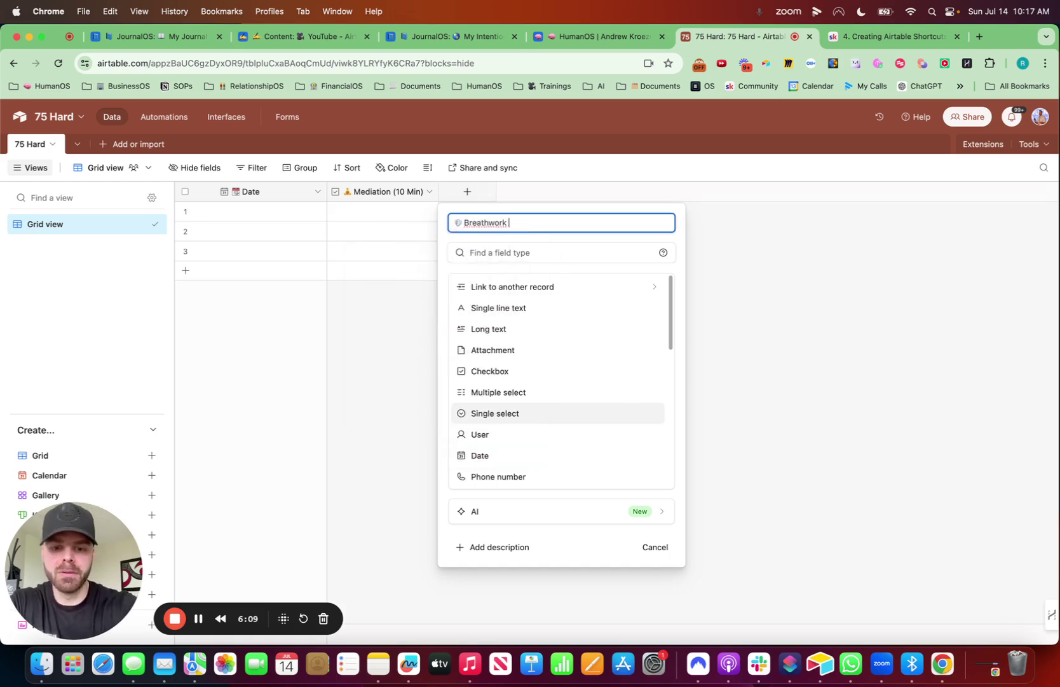
type("(10 Min)")
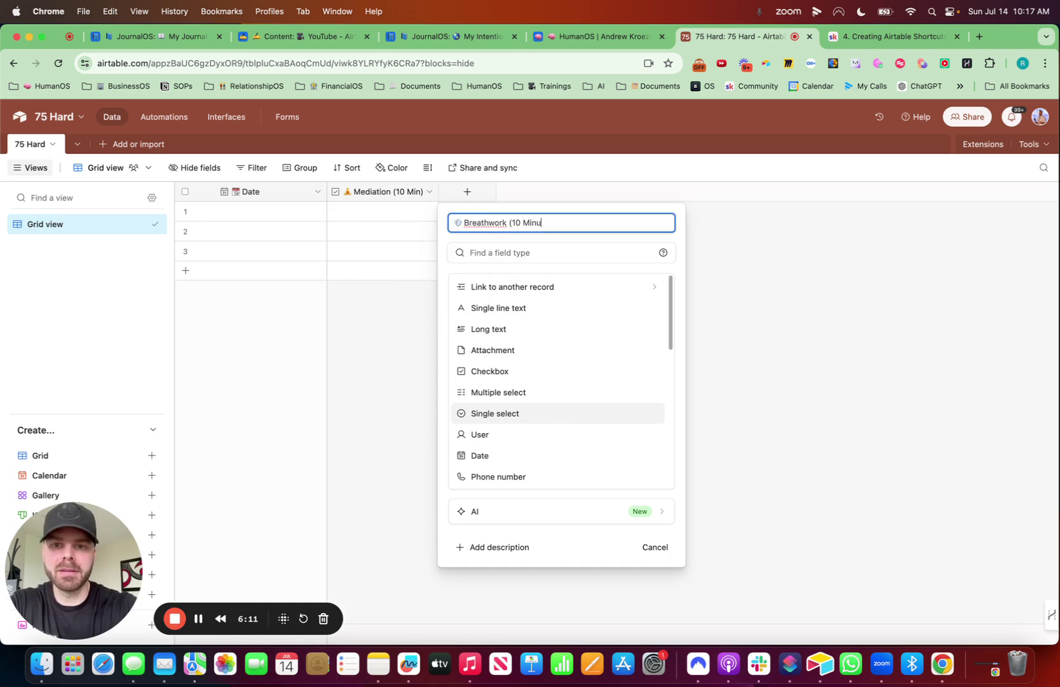
key("BackSpace")
type(")")
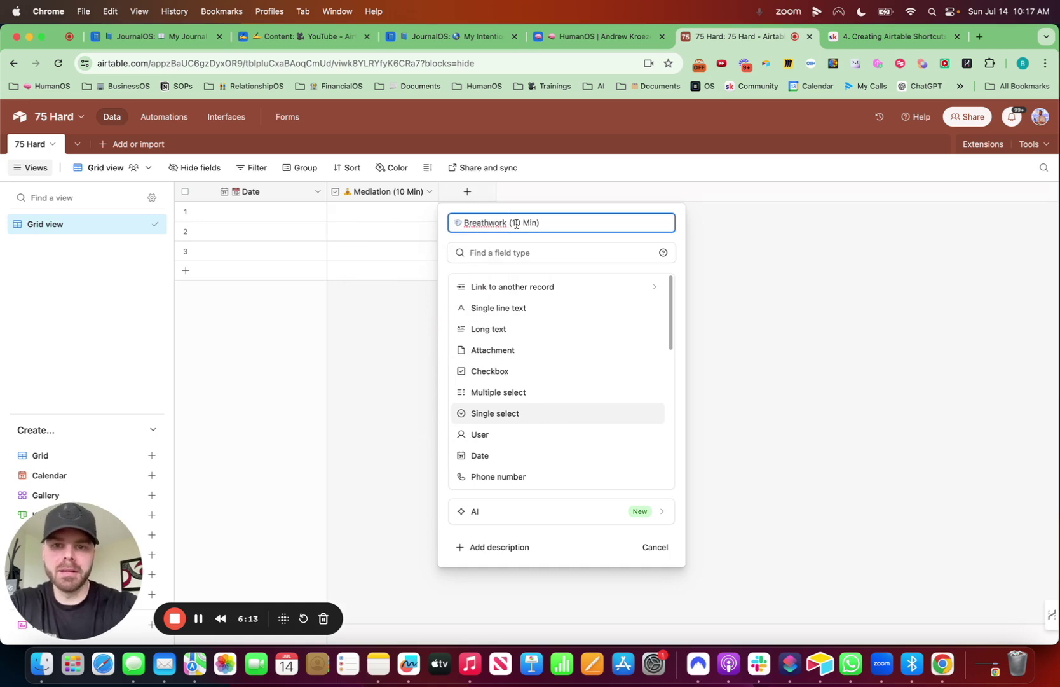
left_click(520, 251)
type("check")
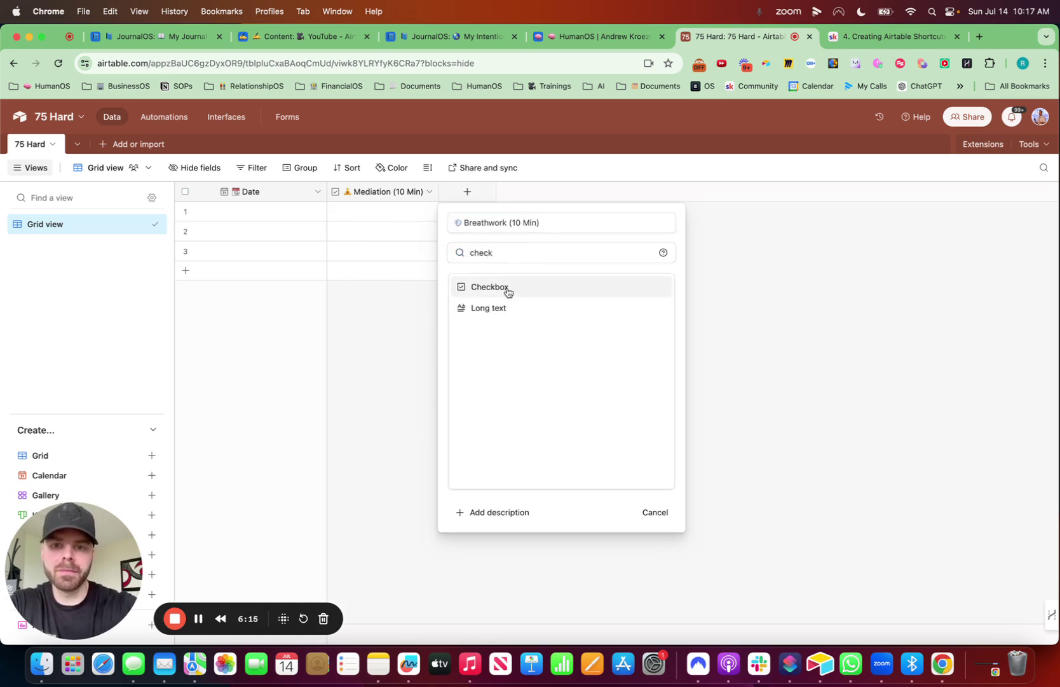
left_click(504, 288)
Create the Breathwork field and start a new field with the 💪 flexed-arm emoji.
left_click(656, 386)
left_click(579, 191)
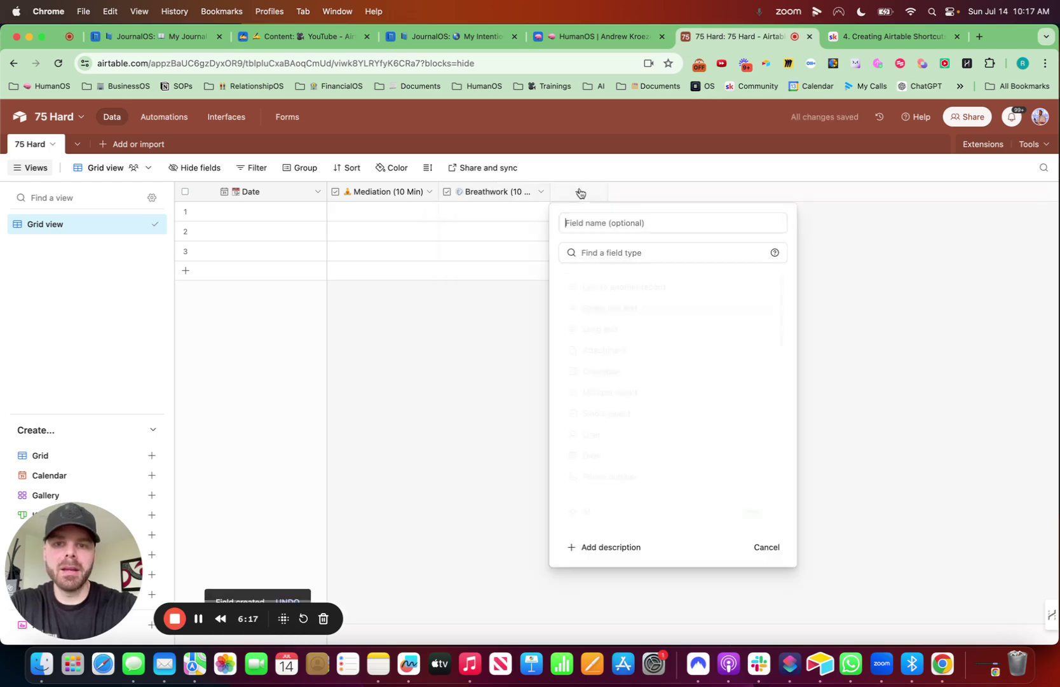
key("ctrl+super+space")
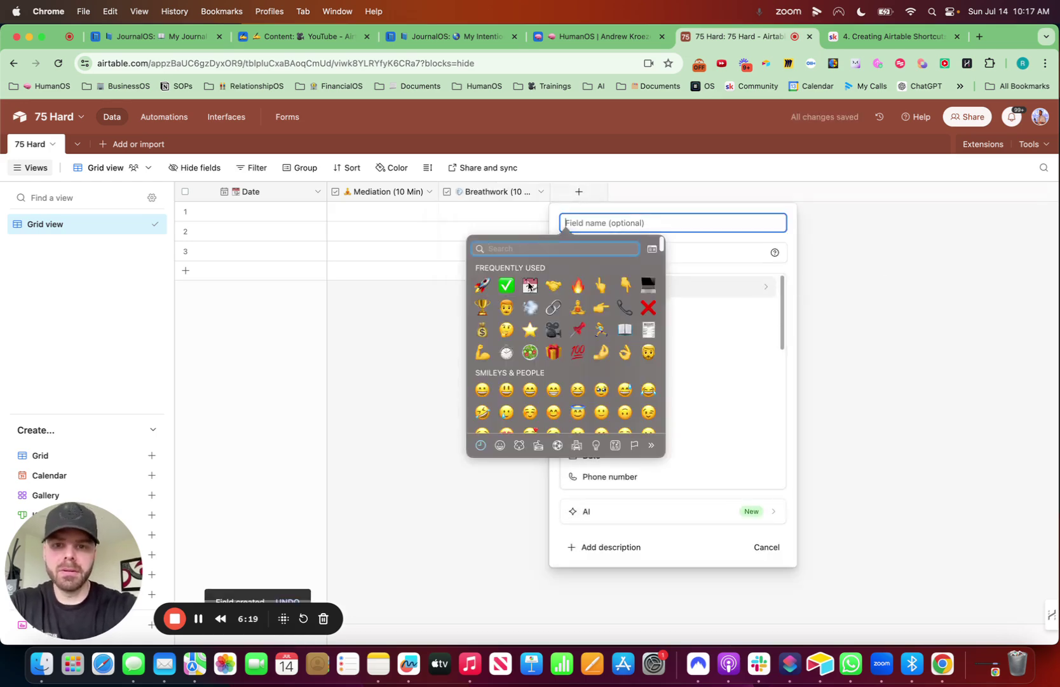
type("arm")
left_click(483, 271)
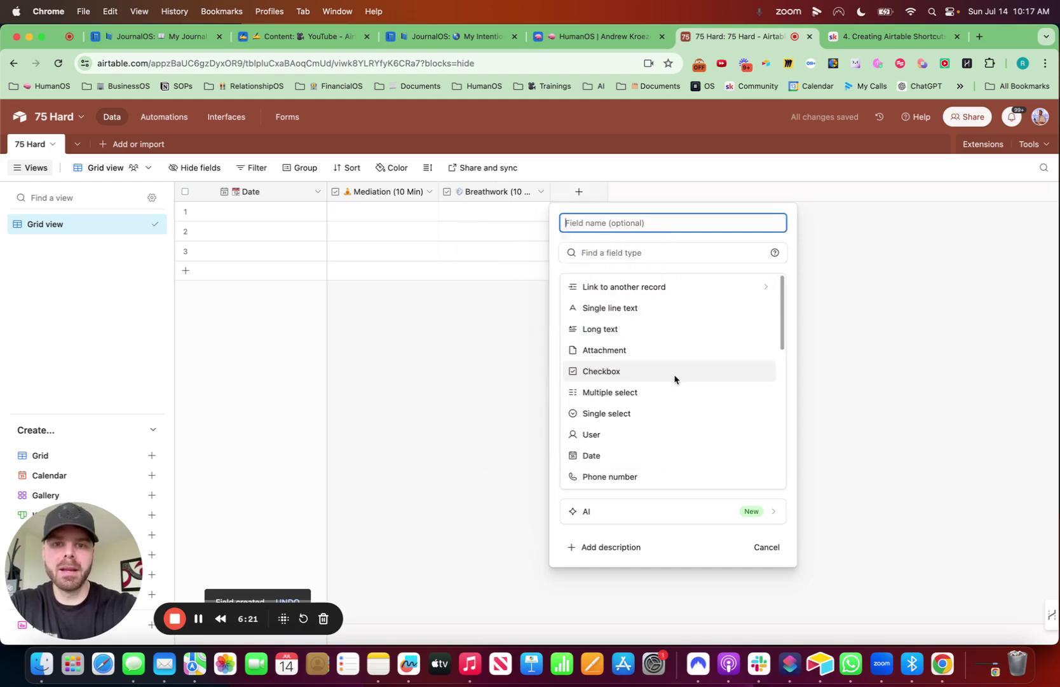
Name it 'Exercise (30 Minutes)' and create it as a Checkbox field.
type("Exercise (")
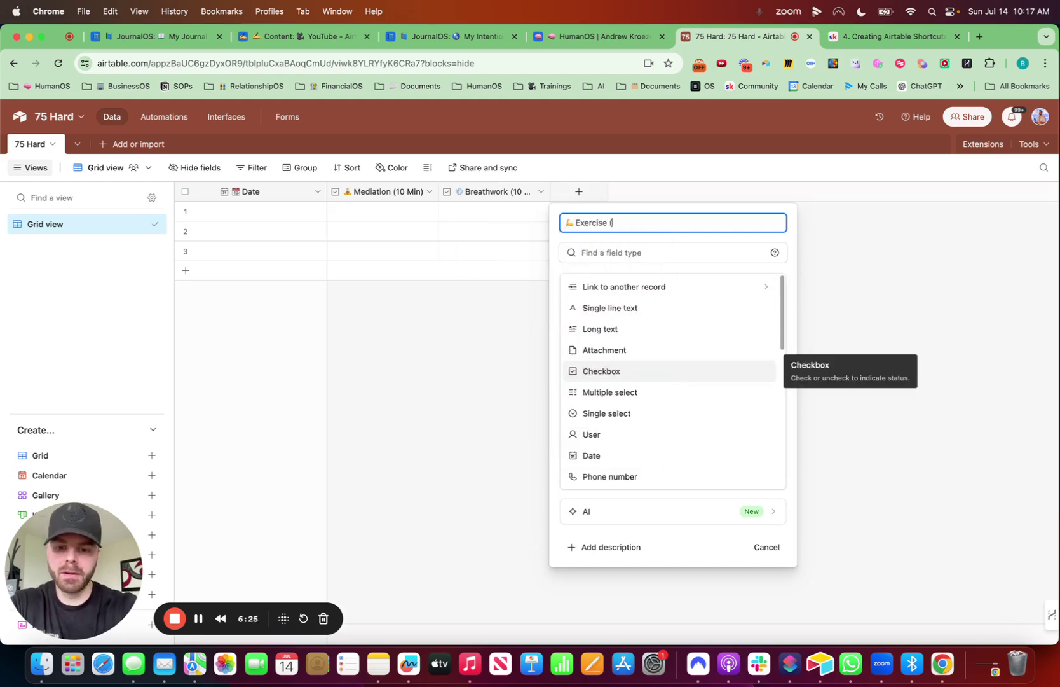
type("30 ")
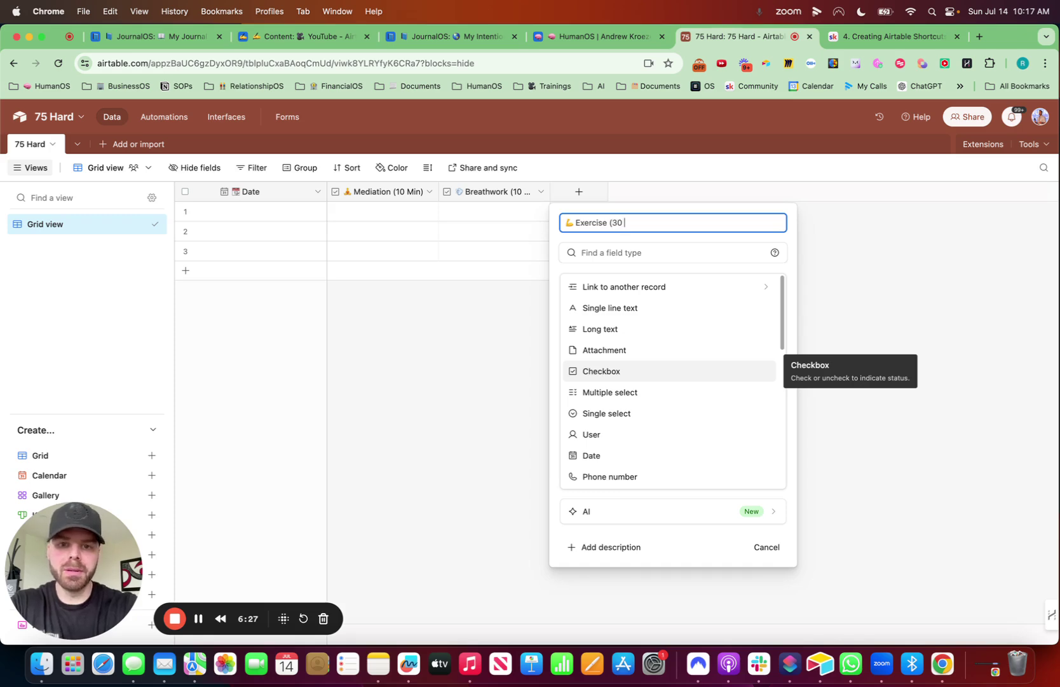
type("Minutes")
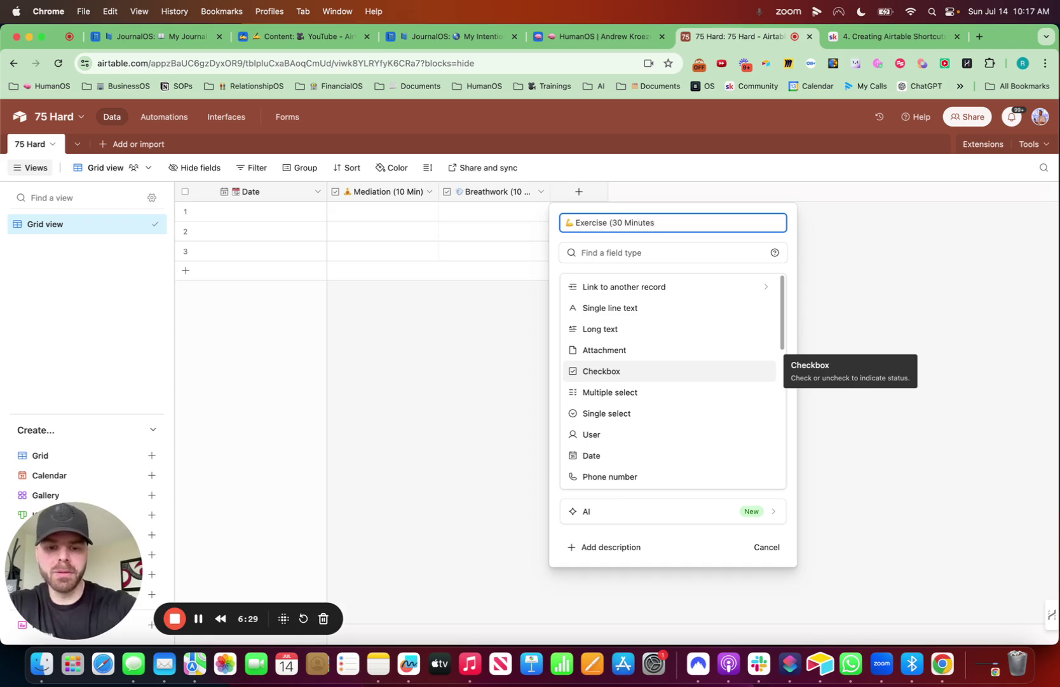
type(")")
left_click(625, 254)
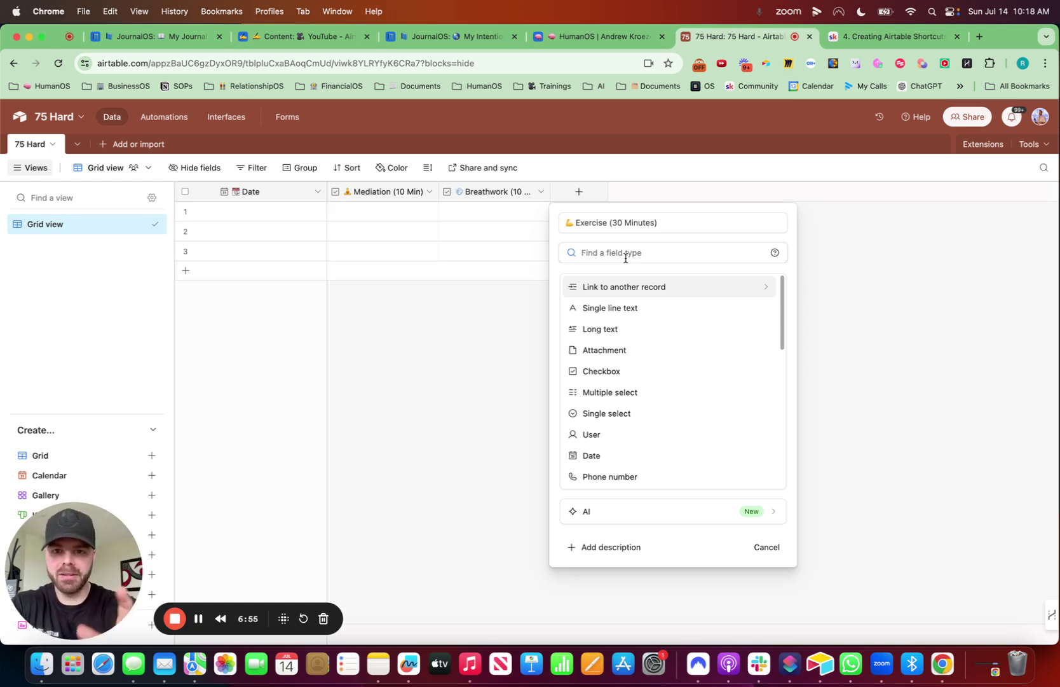
type("check")
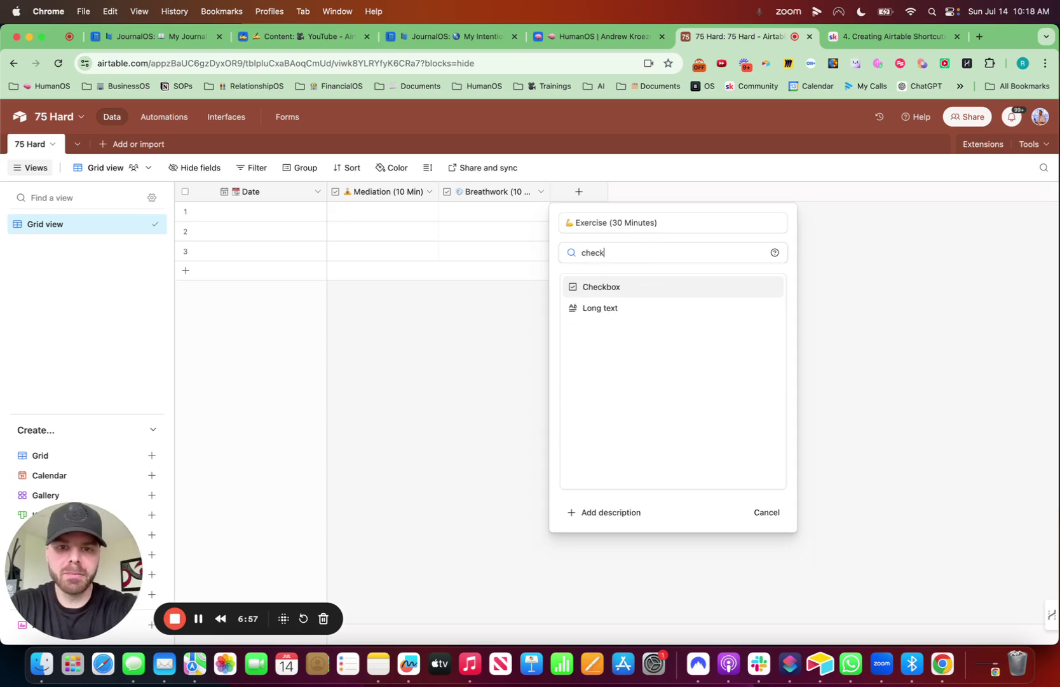
left_click(627, 288)
left_click(768, 392)
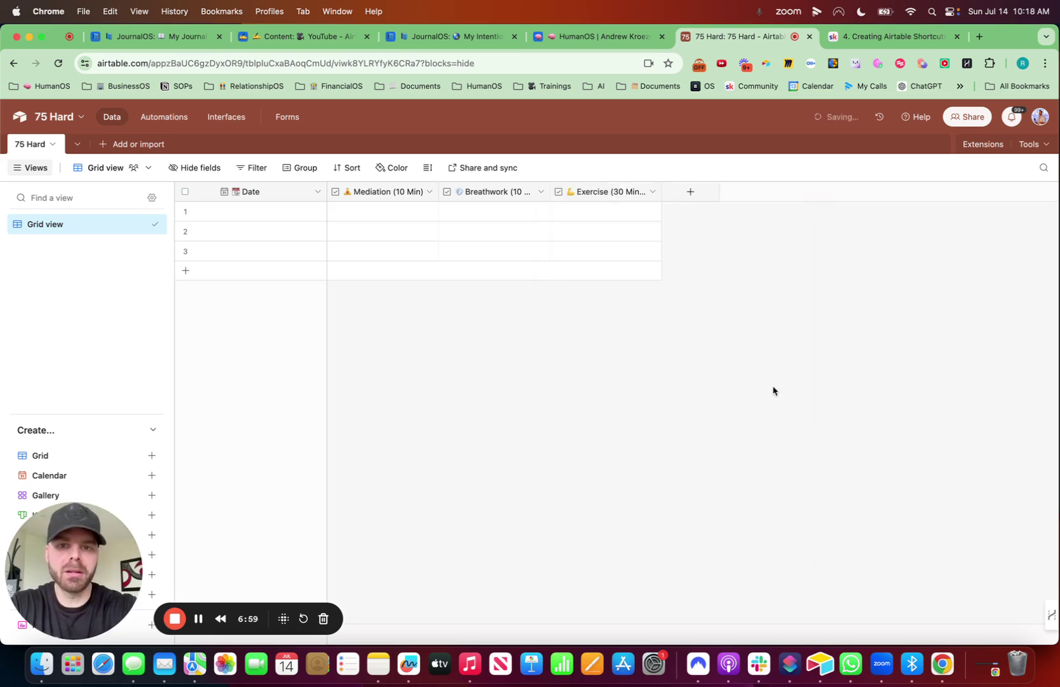
Add a ❌ 'No Cheat Meals / Alcohol' Checkbox field to the 75 Hard table.
left_click(692, 193)
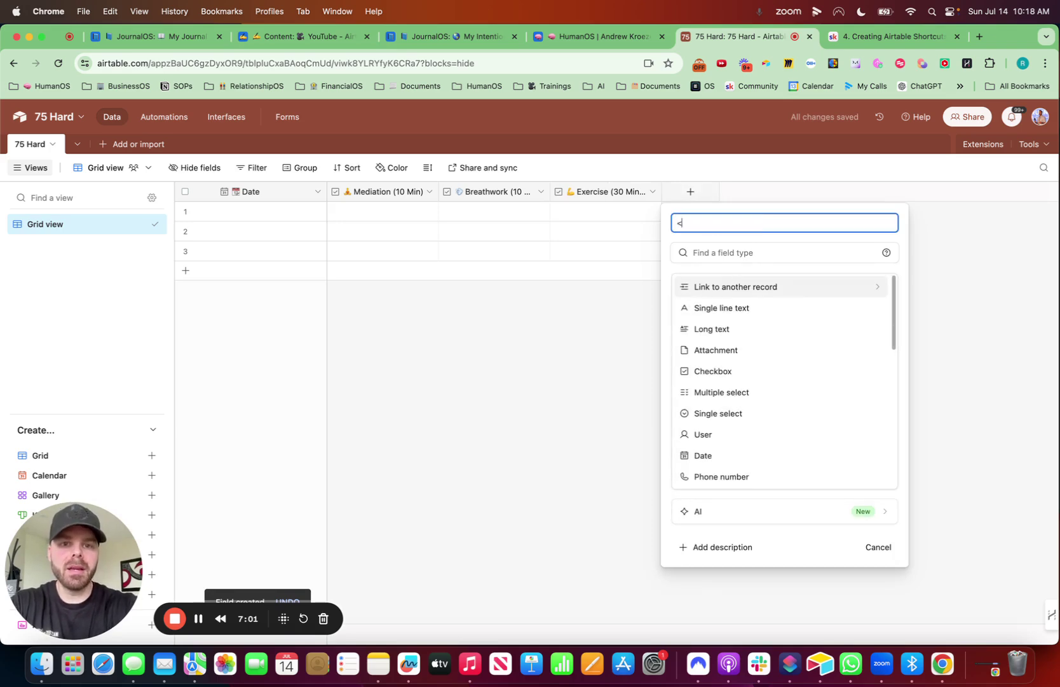
key("ctrl+super+space")
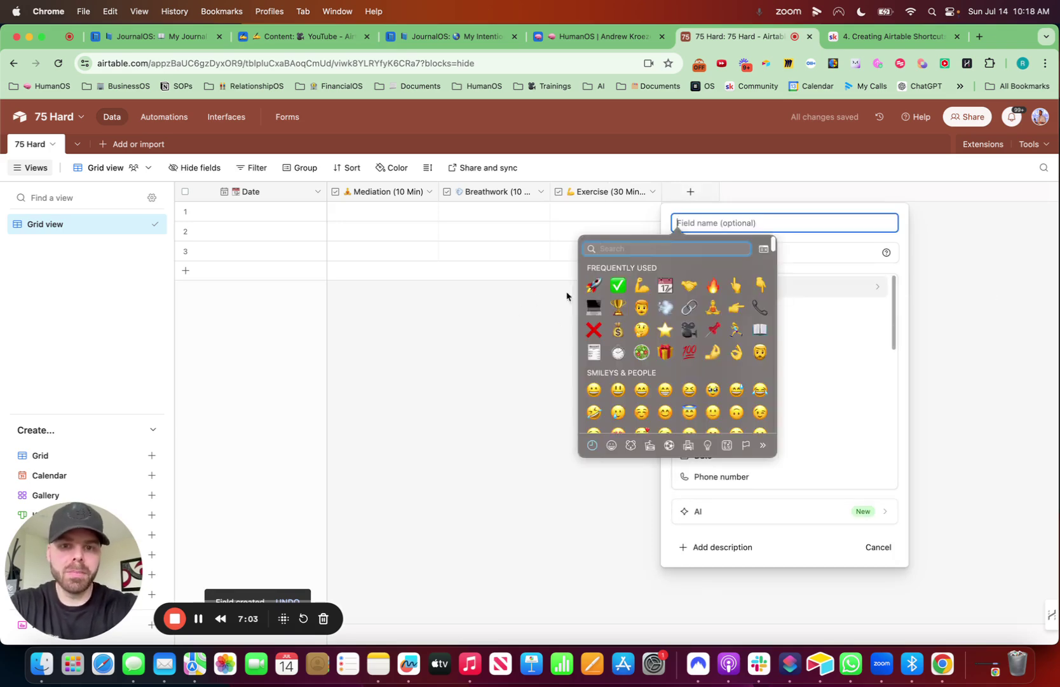
left_click(594, 330)
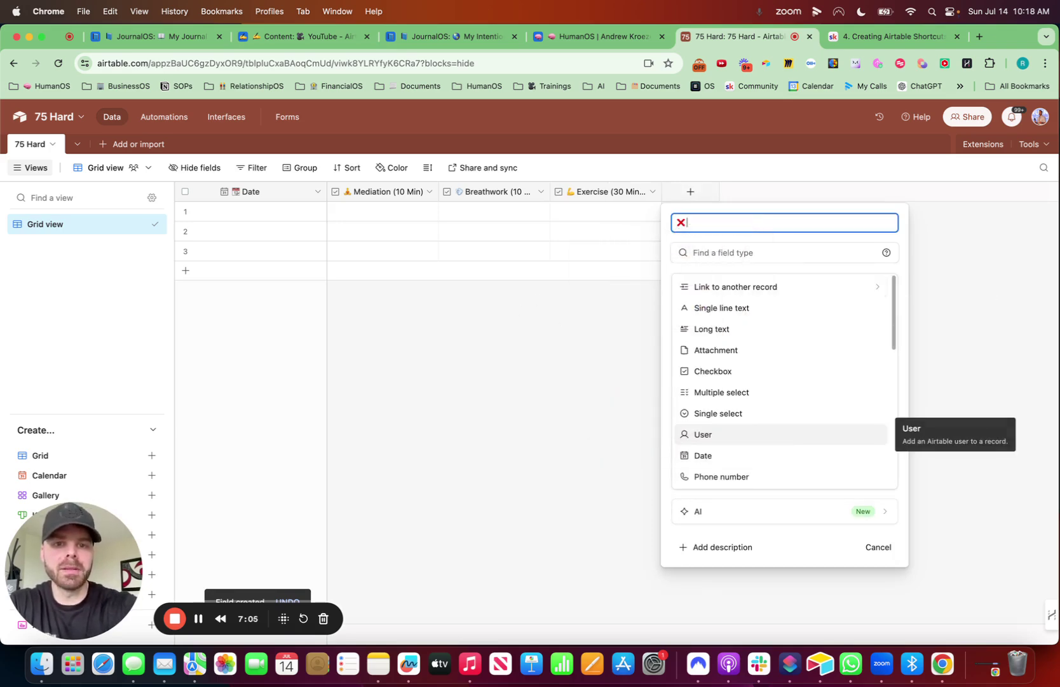
type("No Cheat Me")
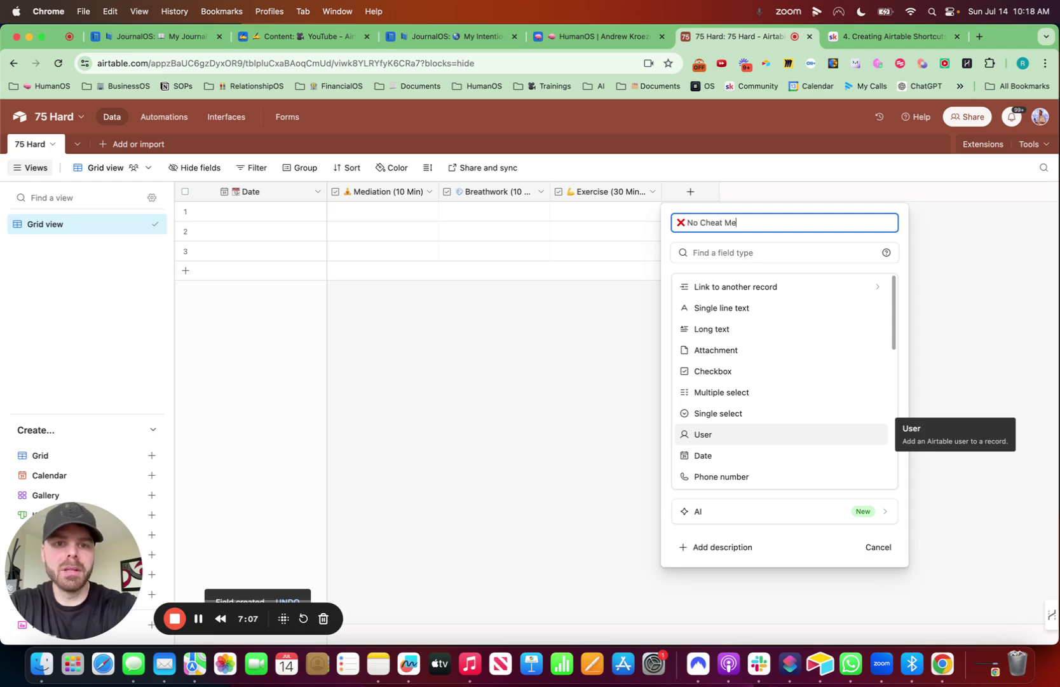
type("als / Alcho")
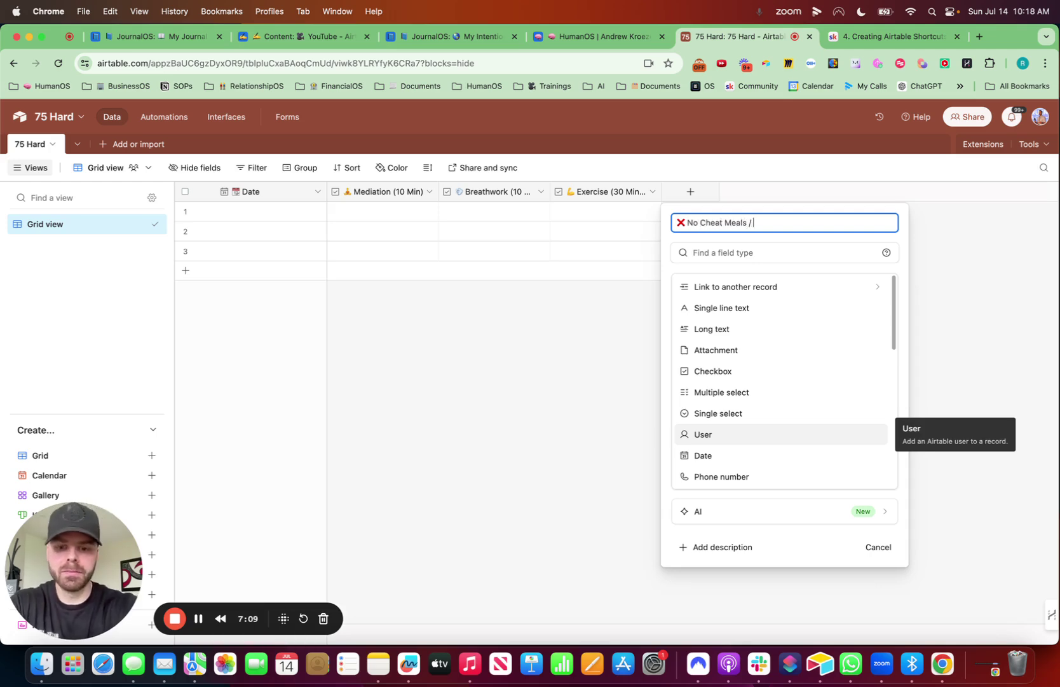
key("BackSpace")
key("BackSpace")
key("BackSpace")
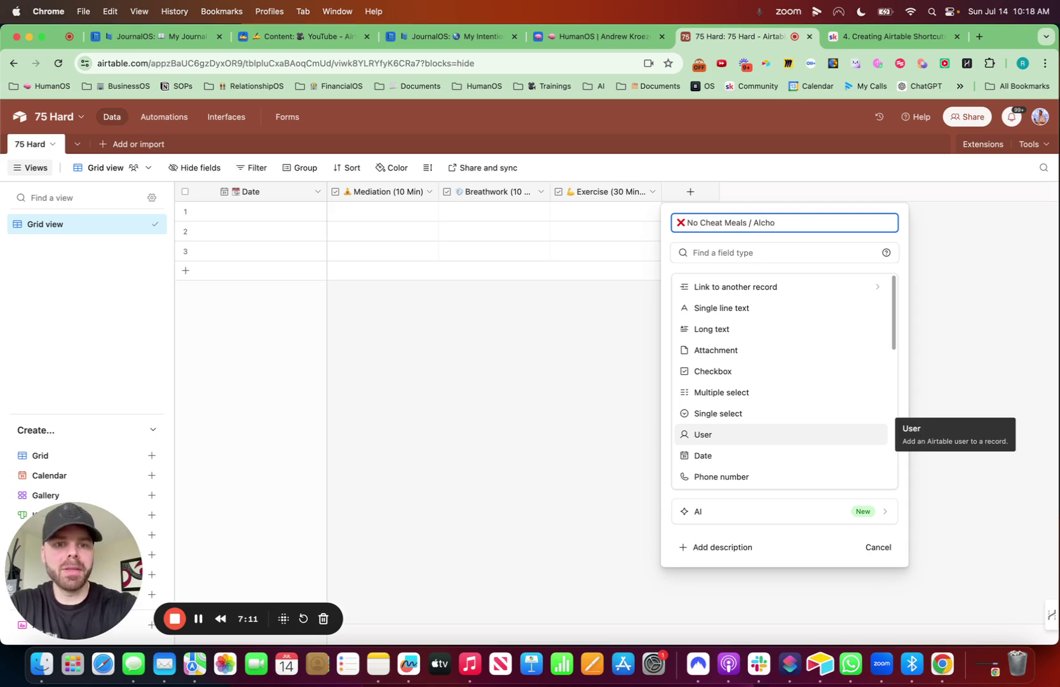
type("cohol")
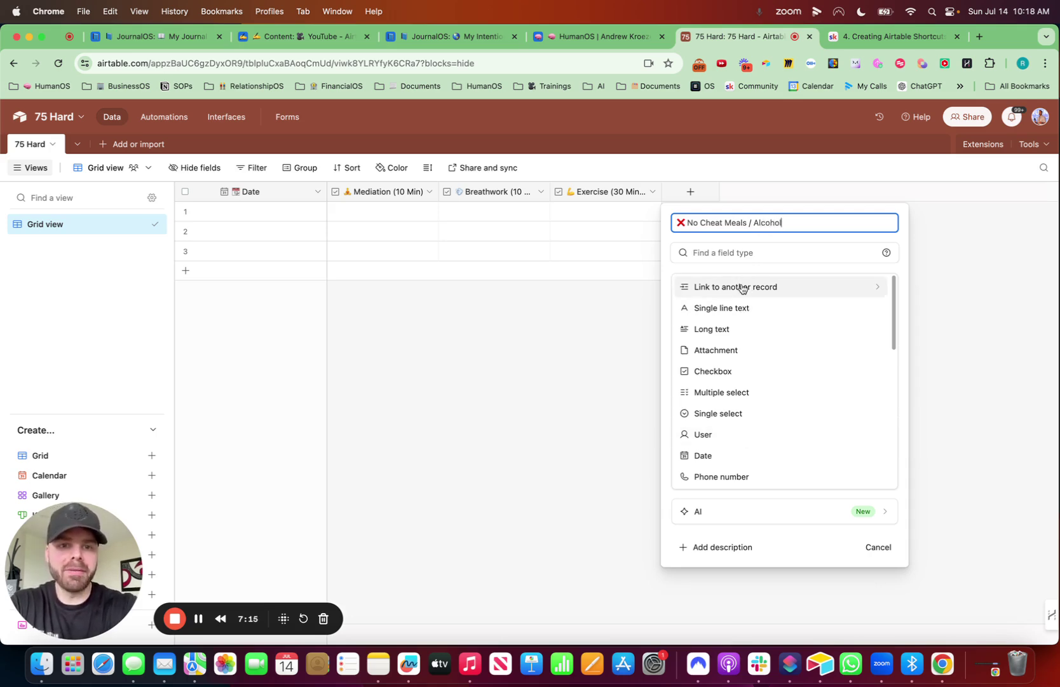
left_click(737, 254)
type("check")
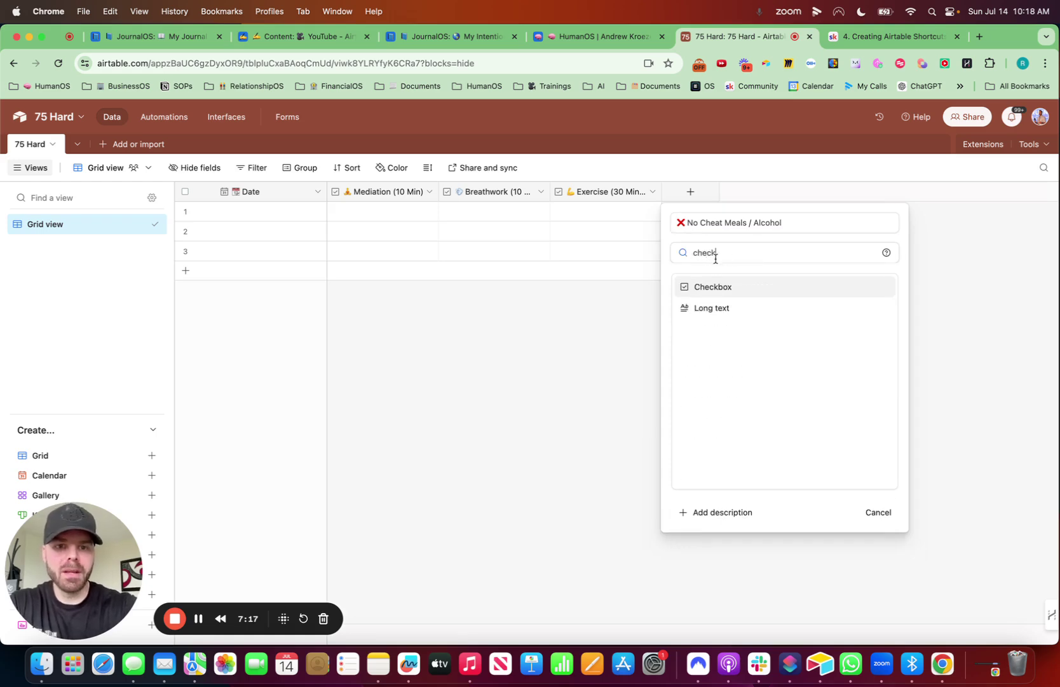
left_click(711, 286)
left_click(870, 387)
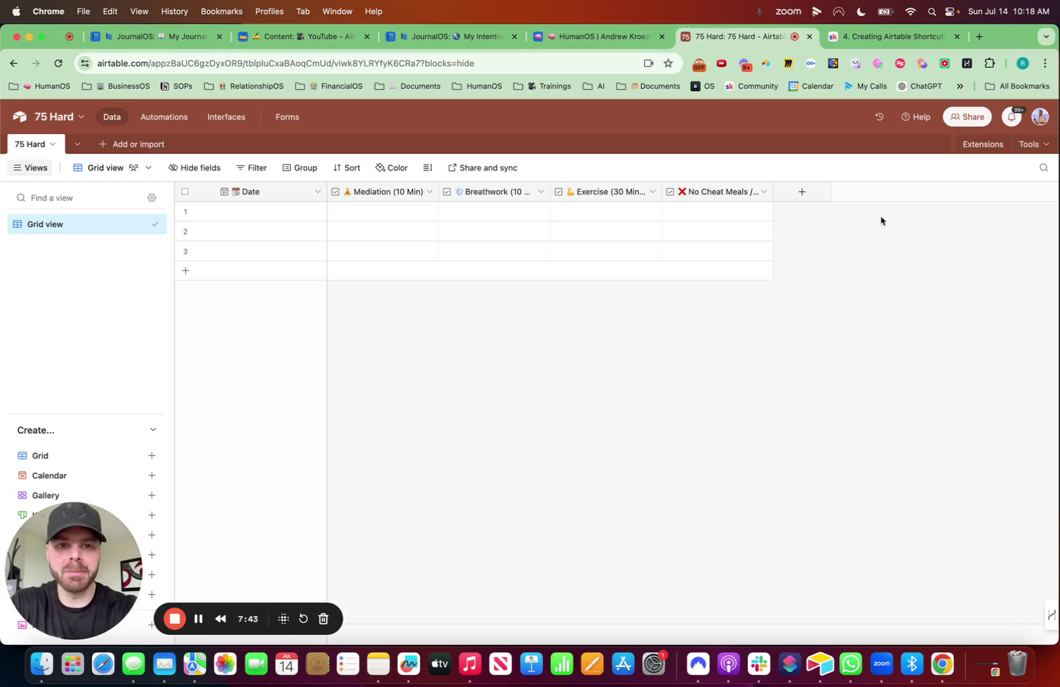
Start a new field, check the HumanOS grid for reference, and insert the cold-face emoji.
left_click(804, 193)
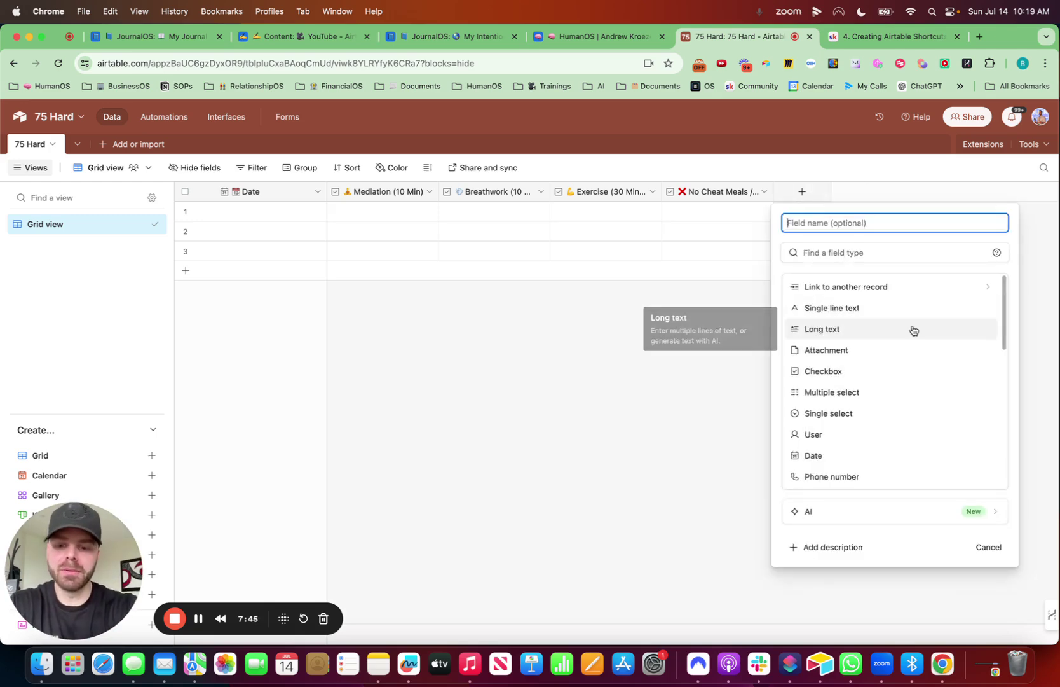
left_click(621, 38)
scroll(743, 224, "right", 4)
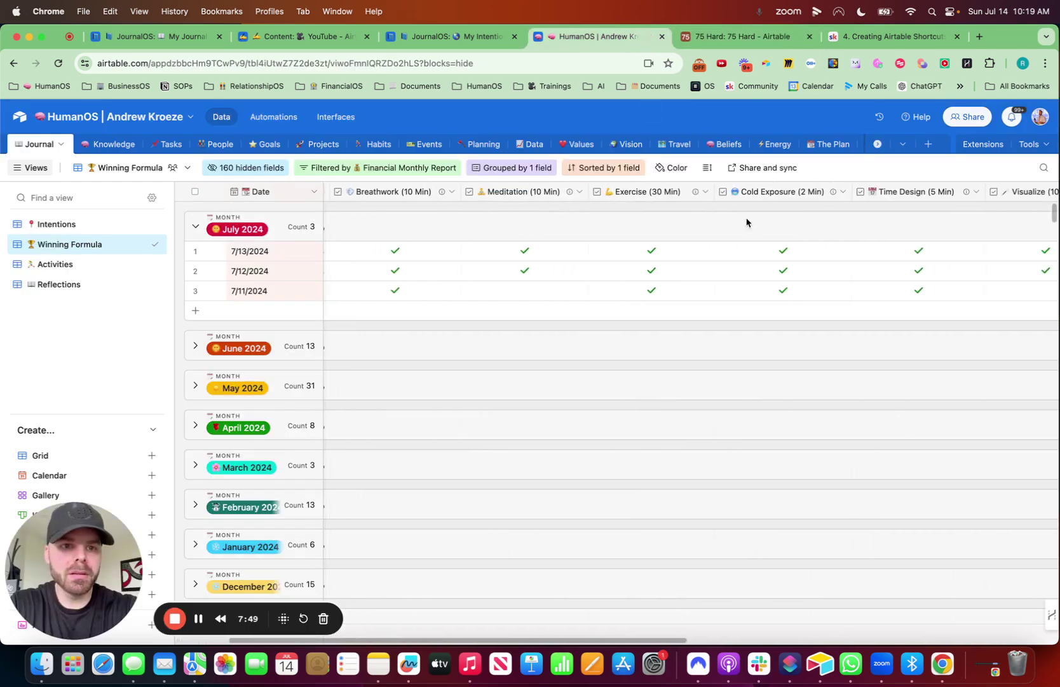
left_click(716, 40)
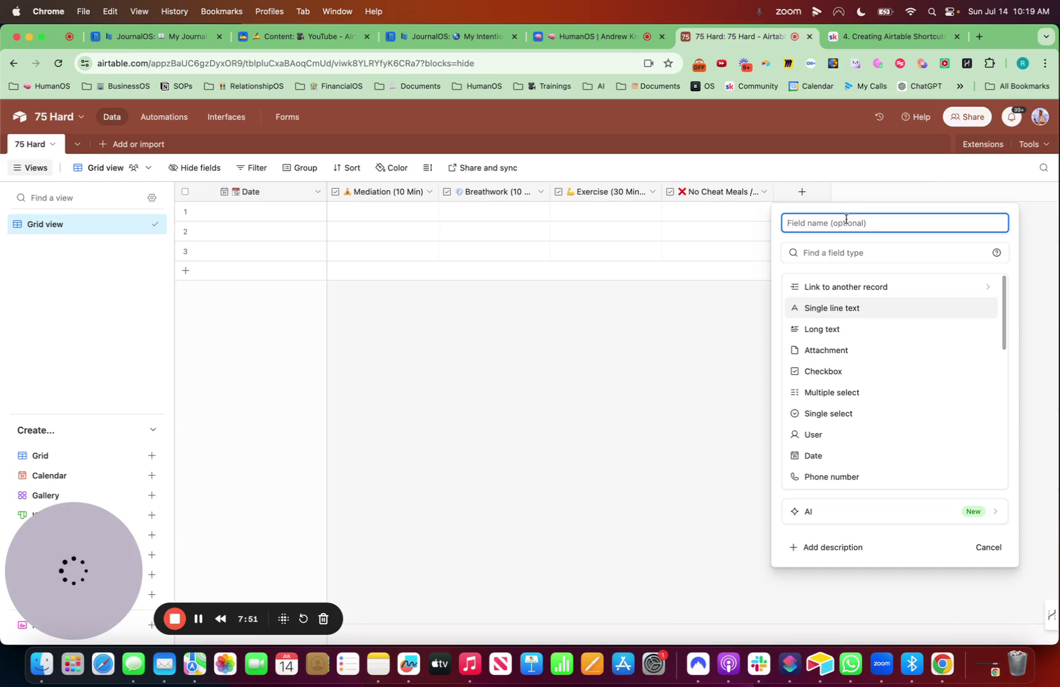
key("ctrl+super+space")
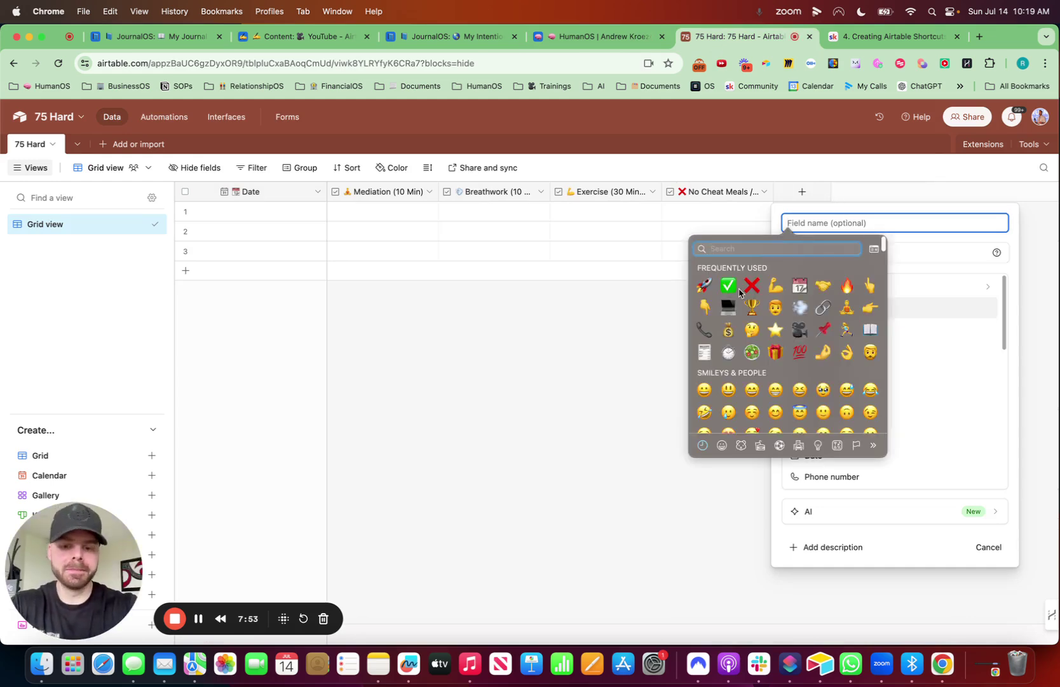
type("cold")
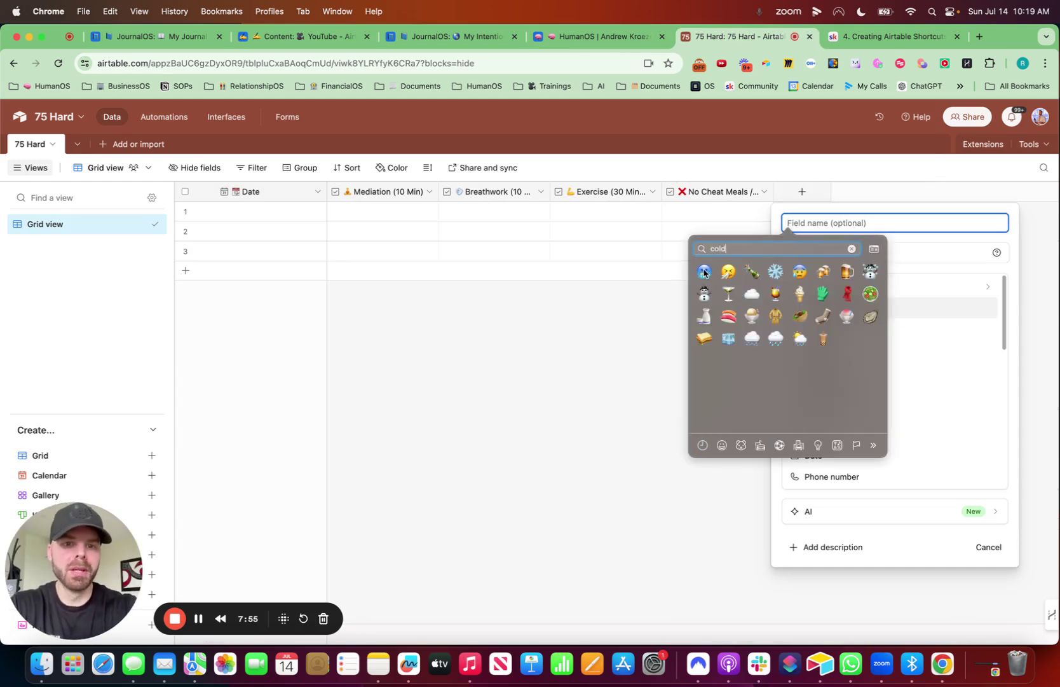
key("Return")
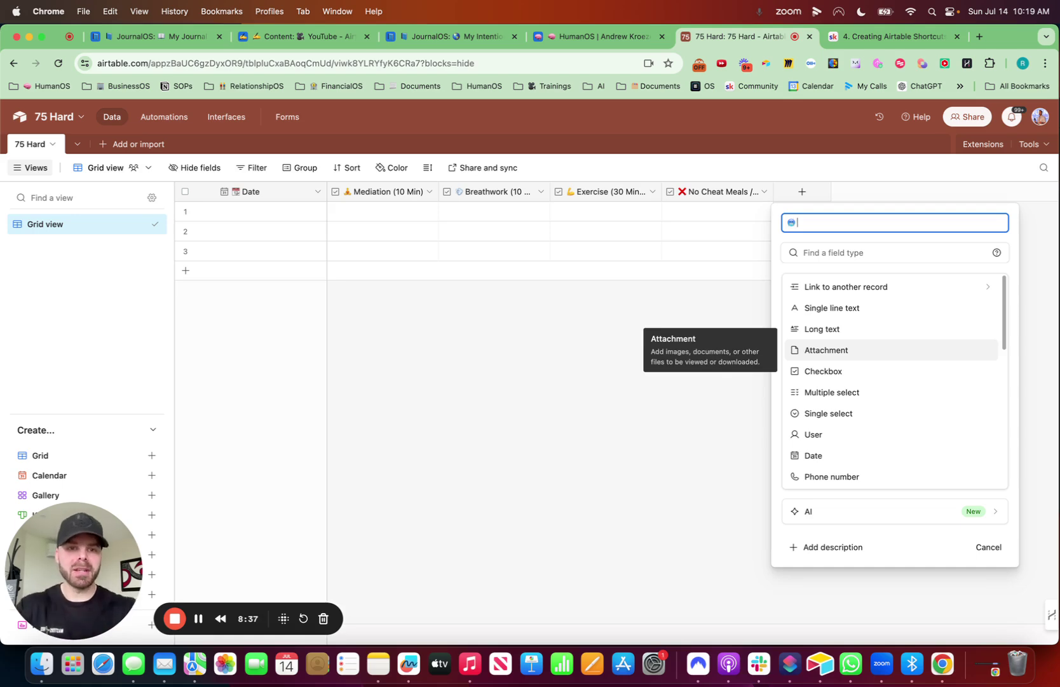
Name the field 'Cold Exposure (2 Min)', make it a Checkbox, and create it.
type("Cold")
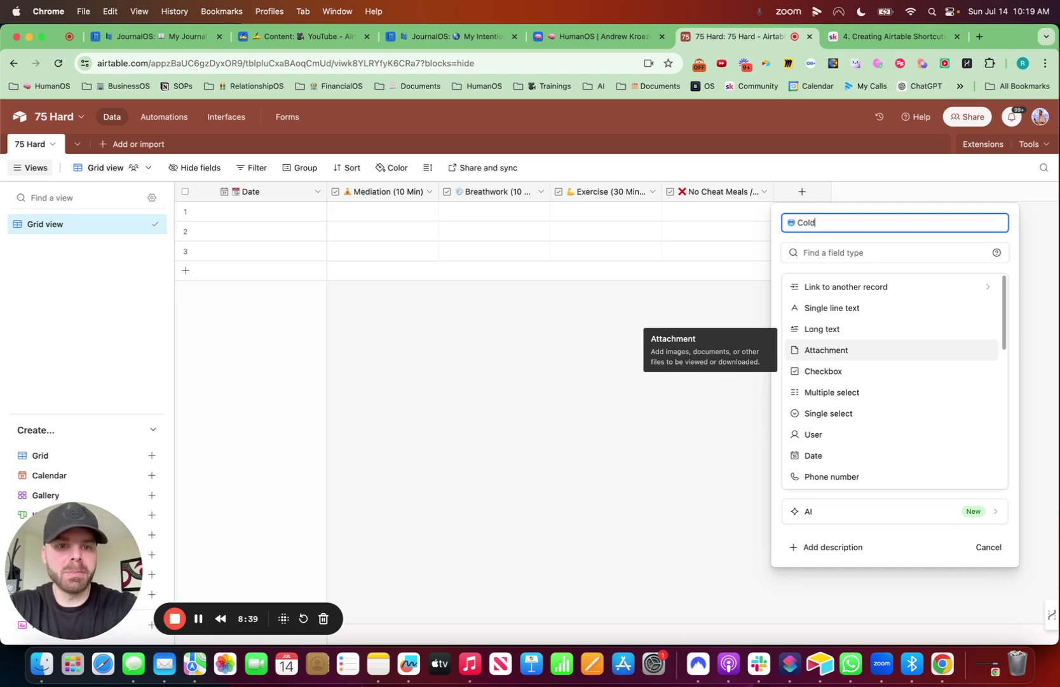
type(" Exposure ")
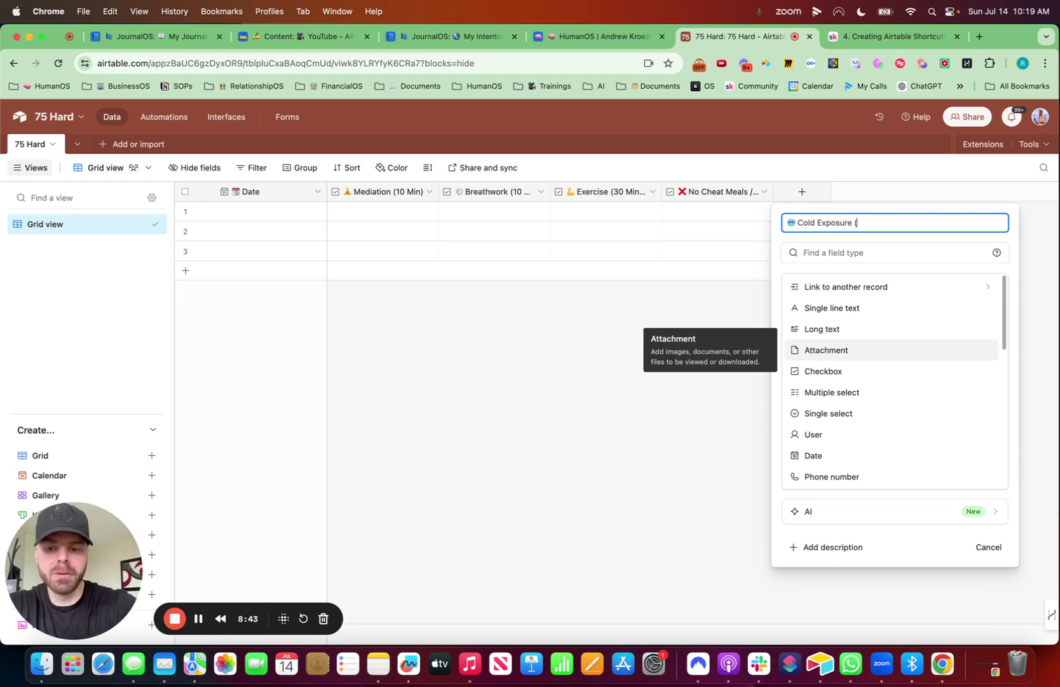
type("(2 Minutes")
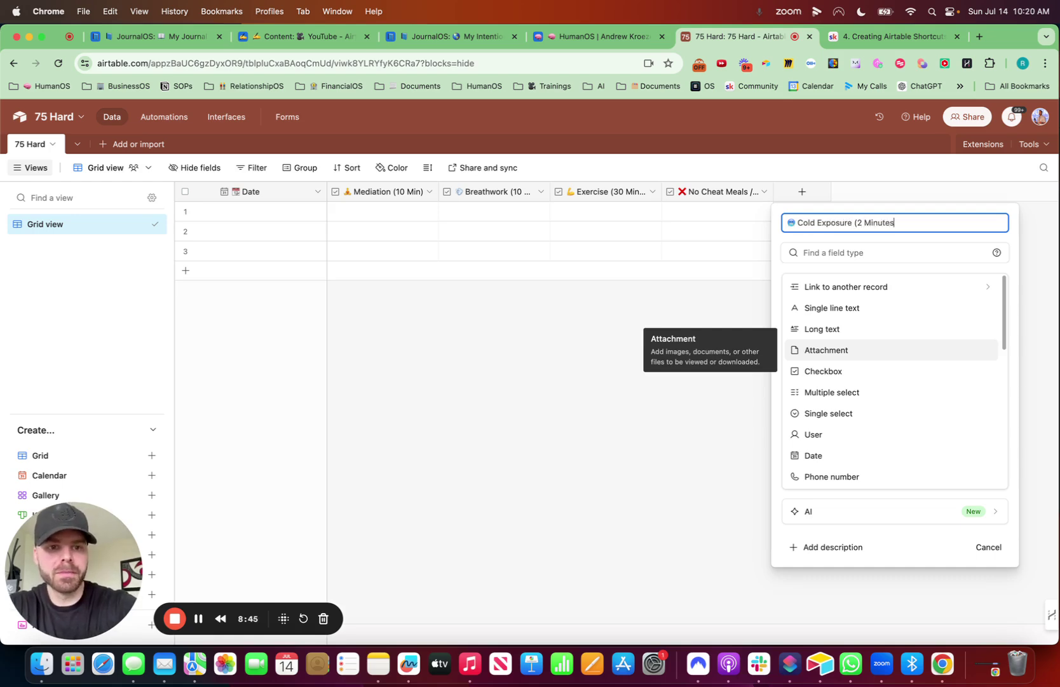
key("BackSpace")
key("BackSpace")
key("BackSpace")
key("BackSpace")
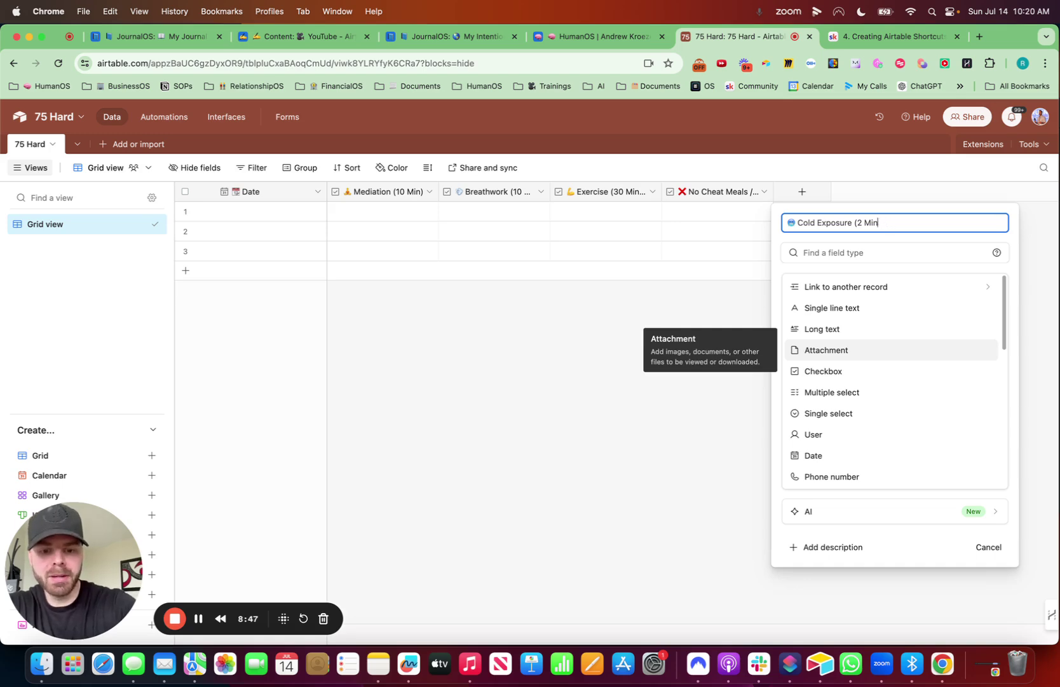
type(")")
left_click(846, 248)
type("c")
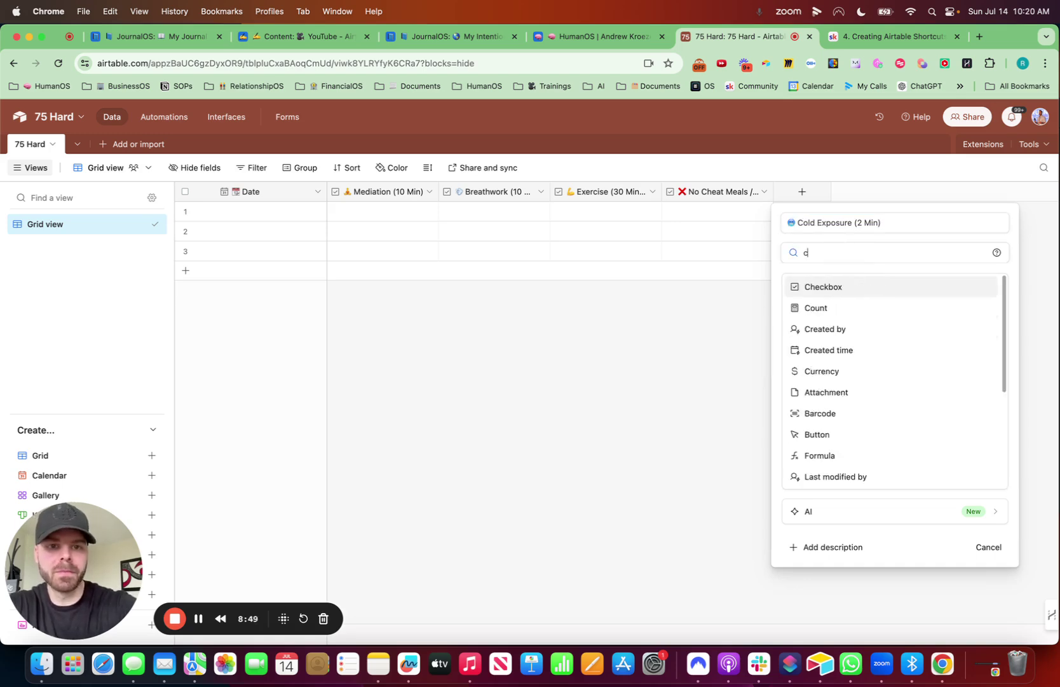
type("heck")
left_click(845, 288)
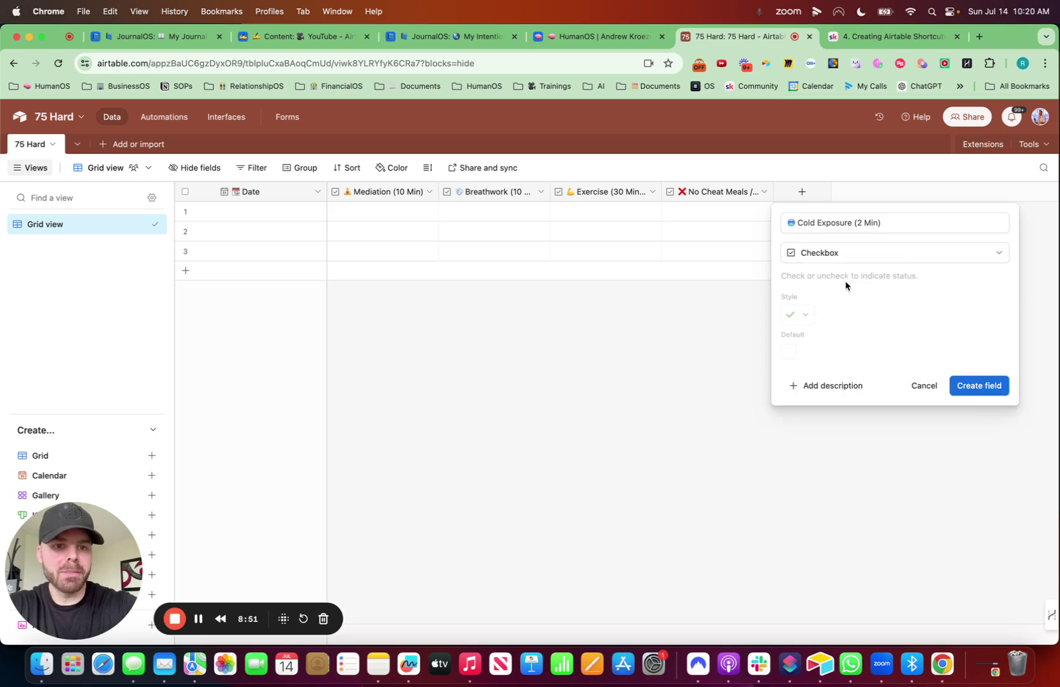
left_click(982, 386)
Set up a '✅ Complete' Formula field and try creating it, which fails as an invalid formula.
left_click(912, 193)
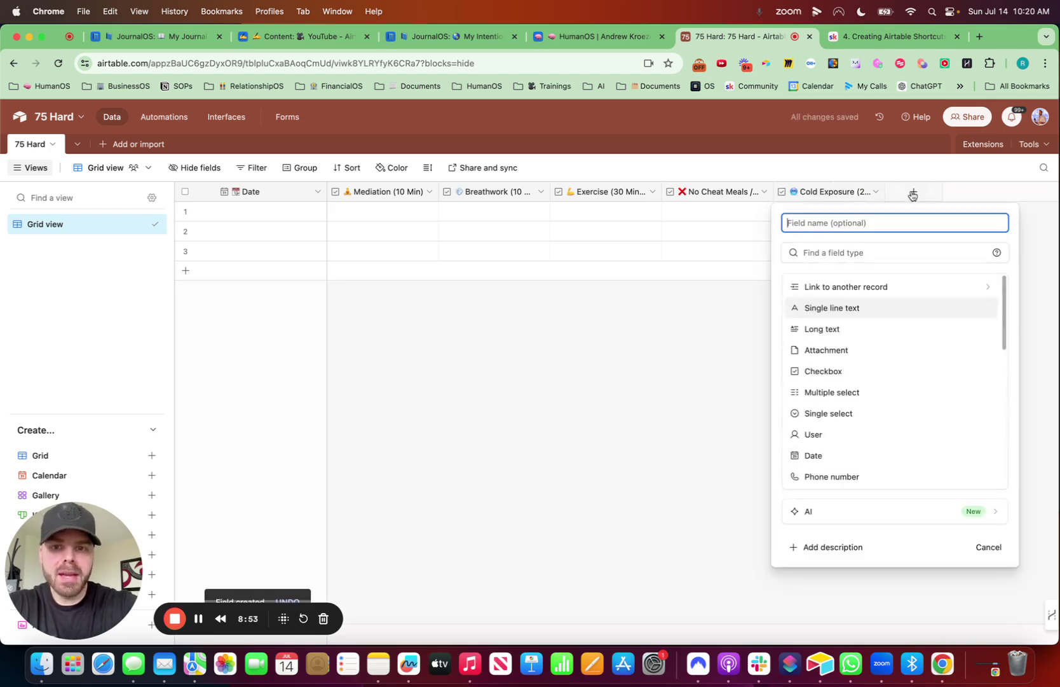
left_click(555, 366)
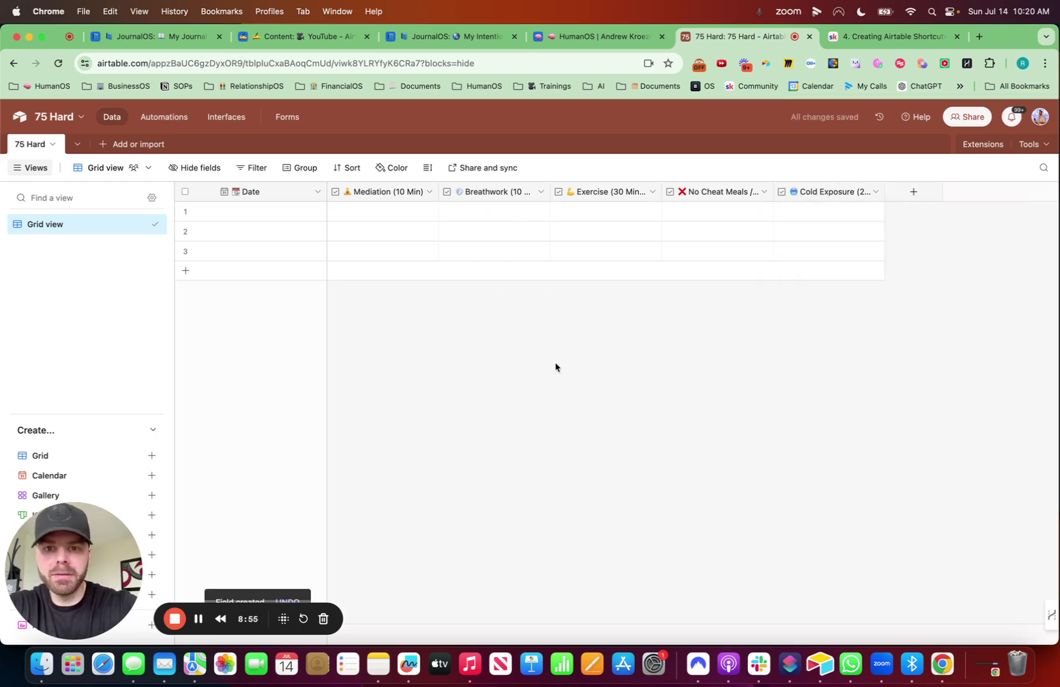
left_click(912, 192)
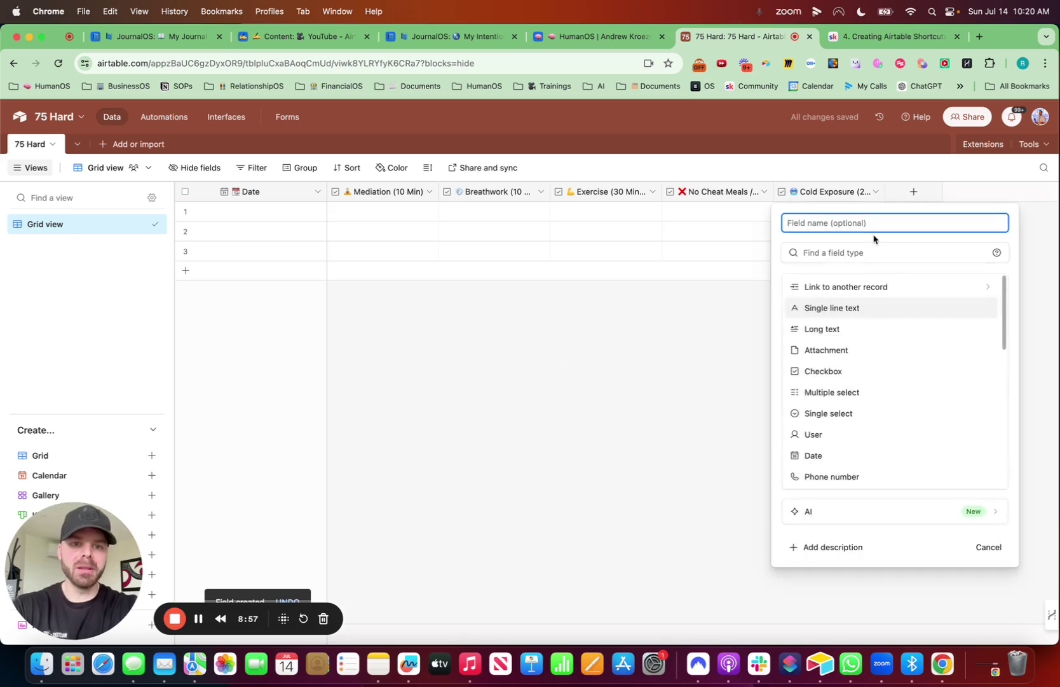
key("ctrl+super+space")
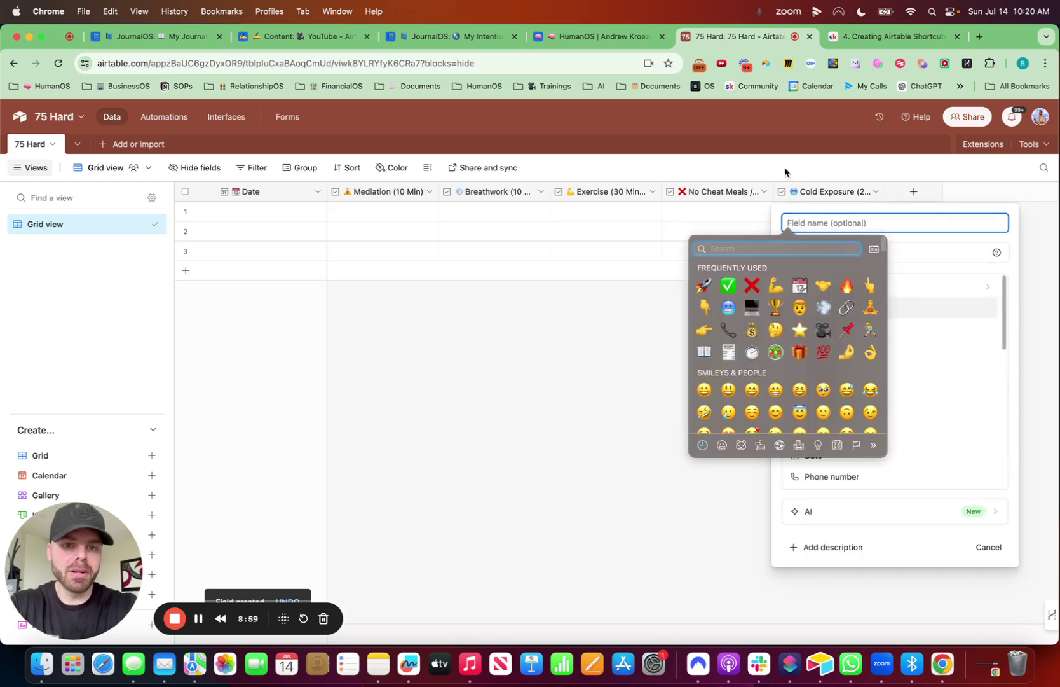
key("Return")
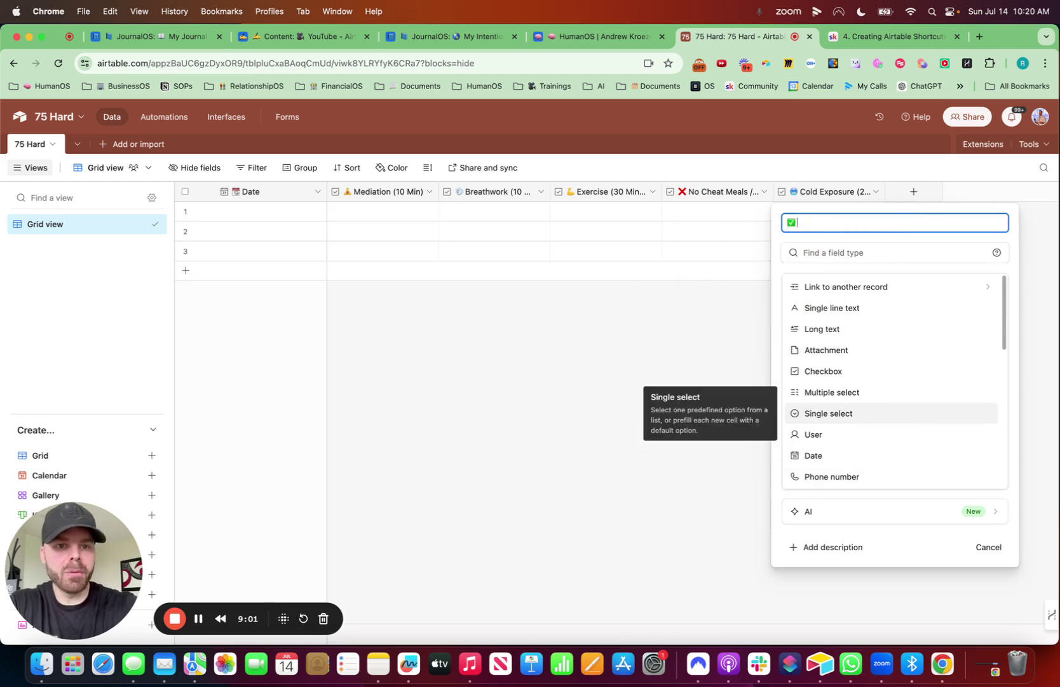
type("Complete")
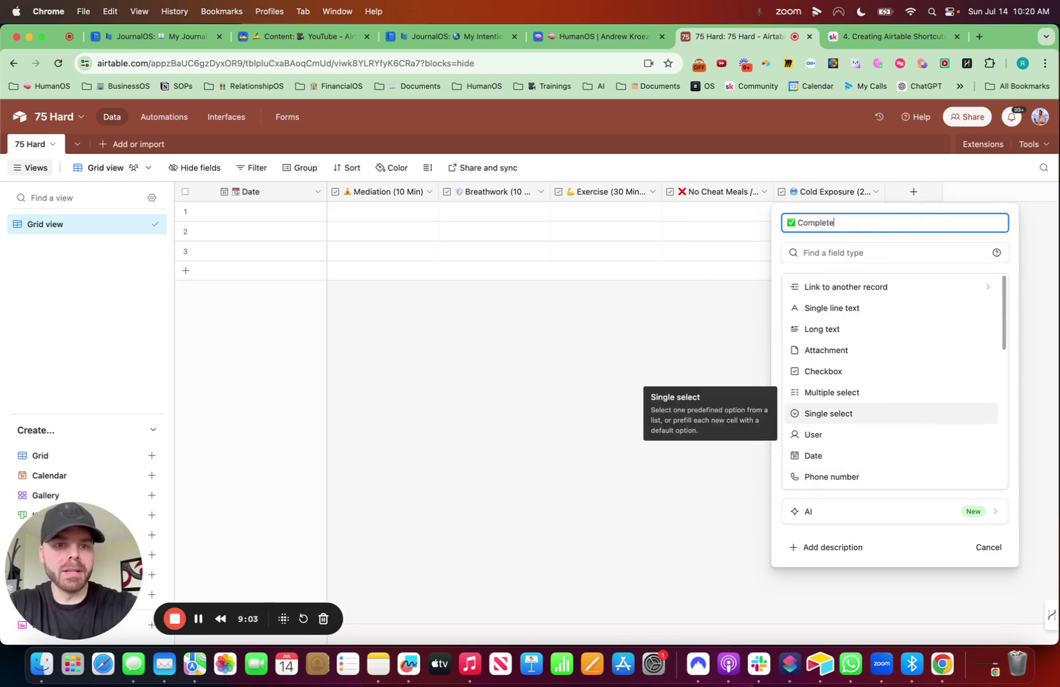
left_click(847, 252)
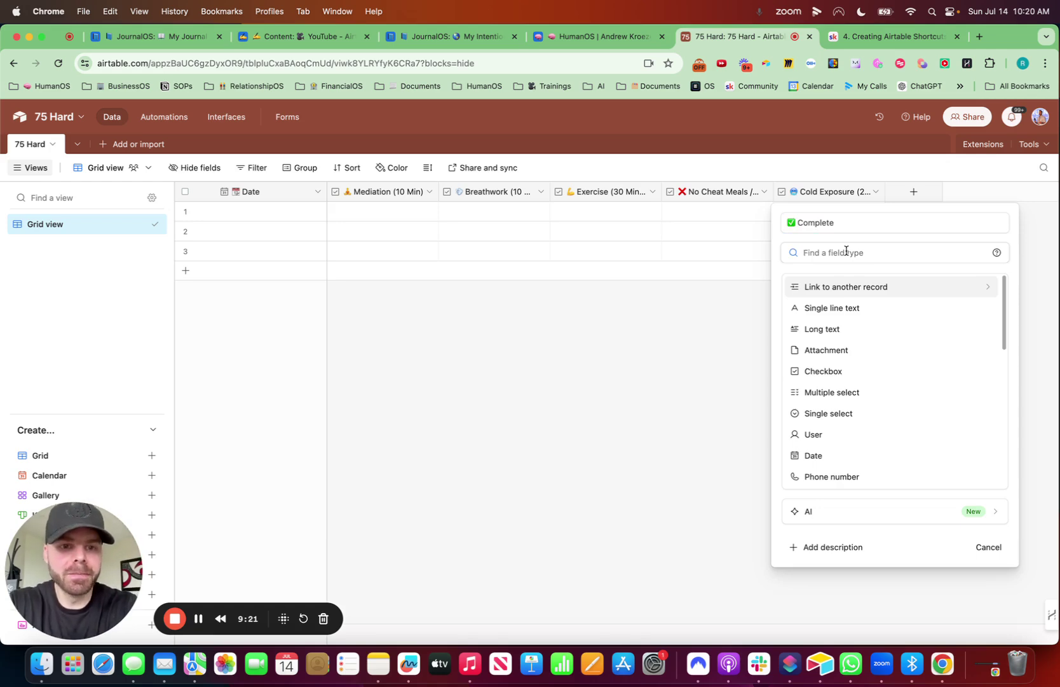
type("fo")
left_click(821, 287)
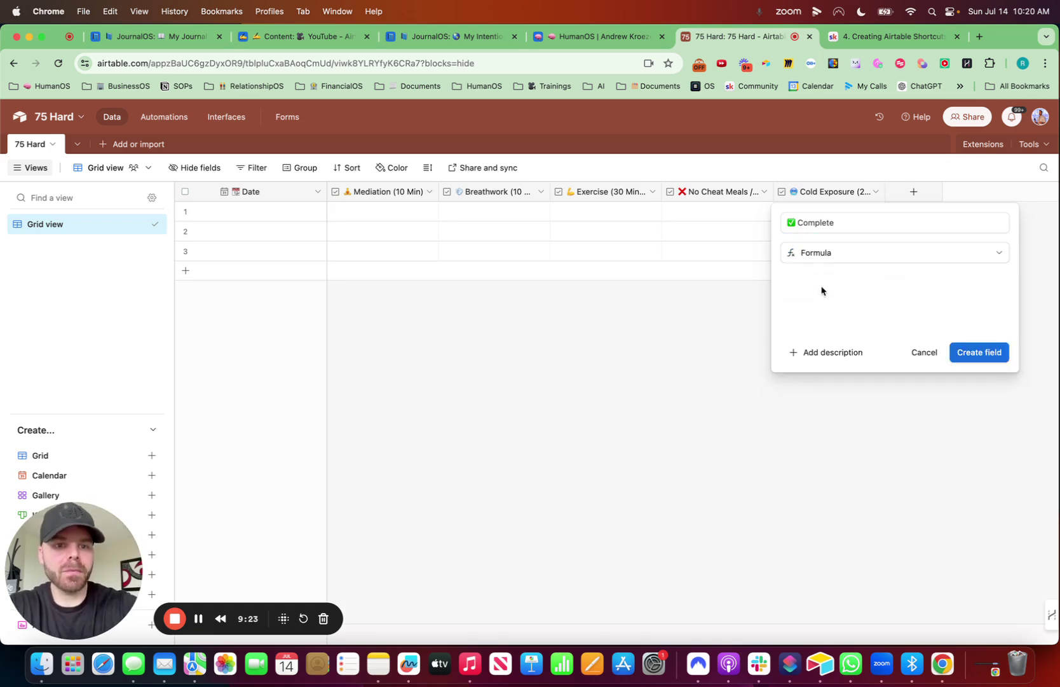
left_click(972, 404)
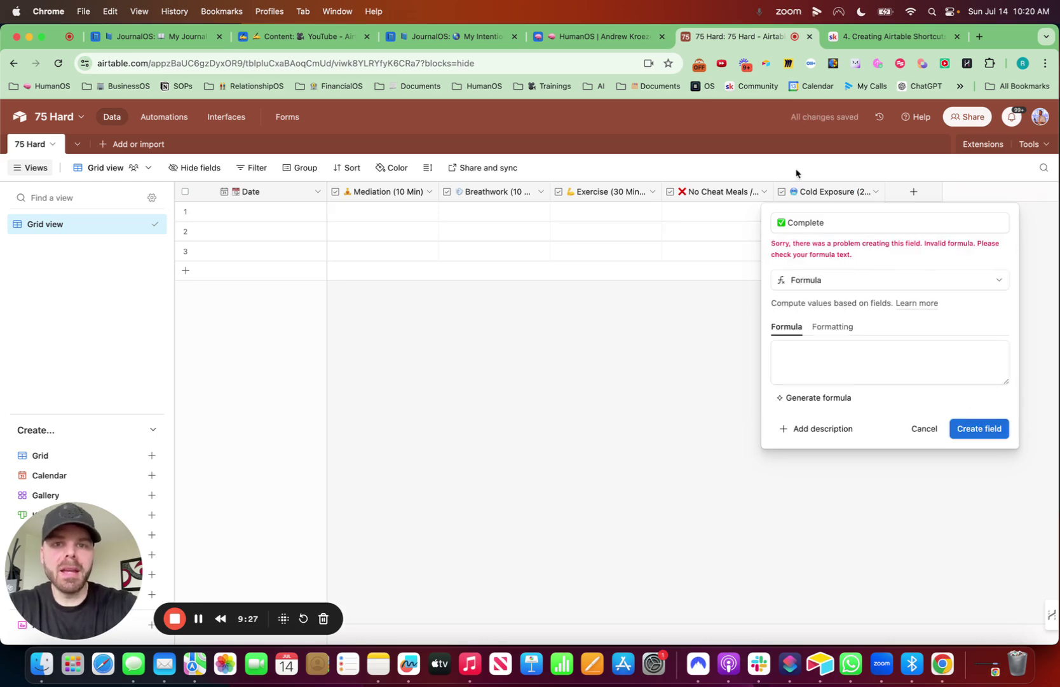
Copy the Complete field's formula from the HumanOS base, then go back to the 75 Hard base.
left_click(590, 39)
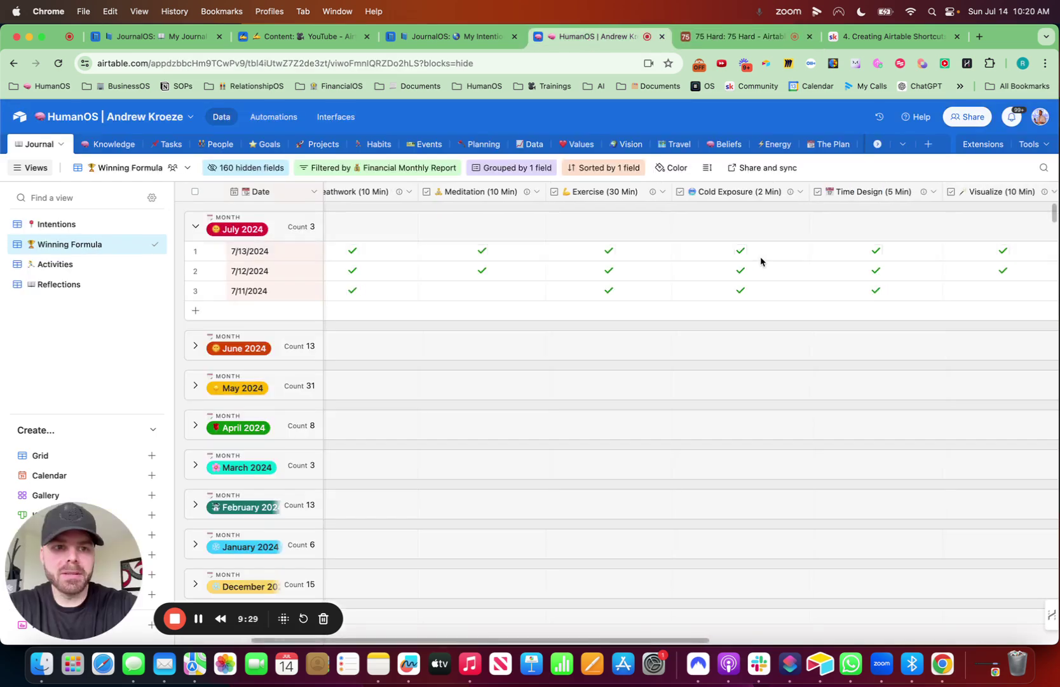
left_click(865, 191)
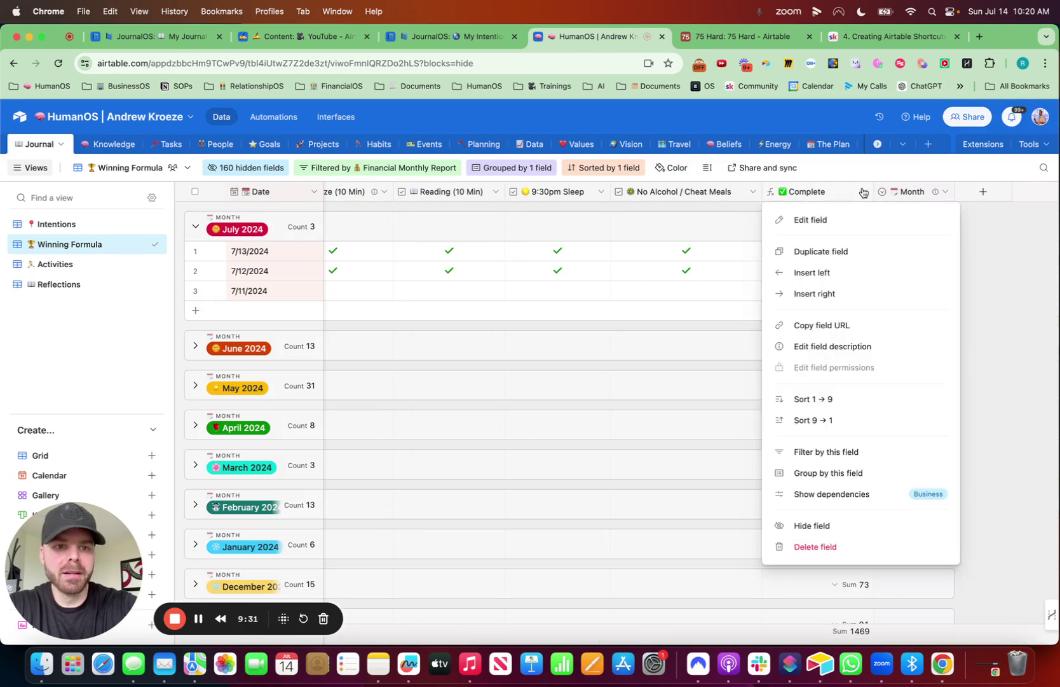
left_click(834, 223)
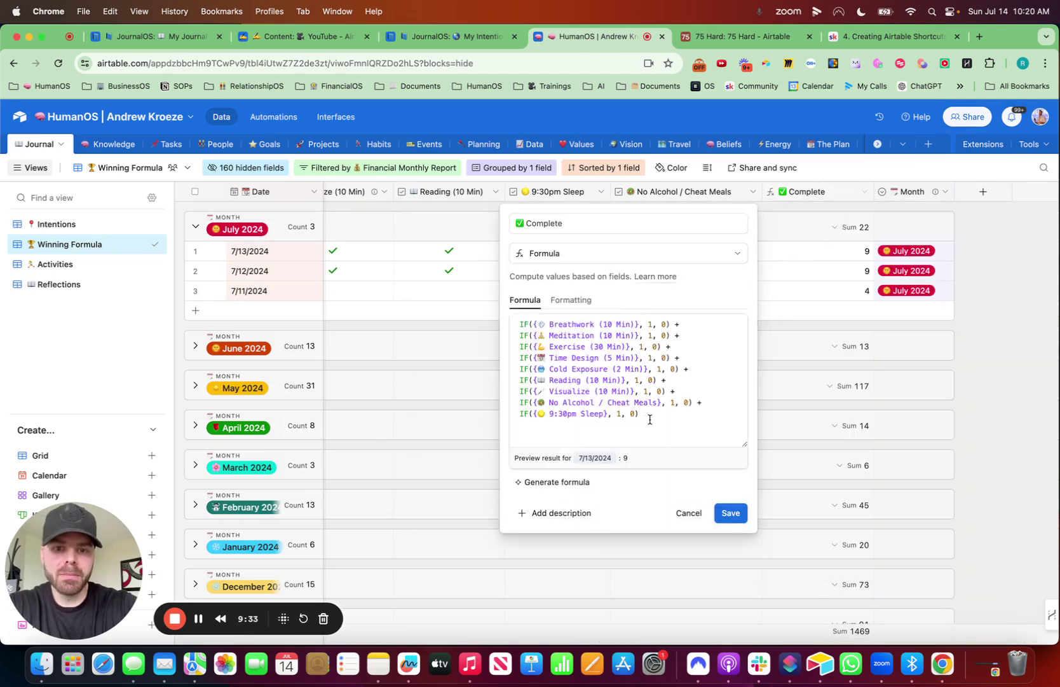
left_click_drag(642, 414, 518, 323)
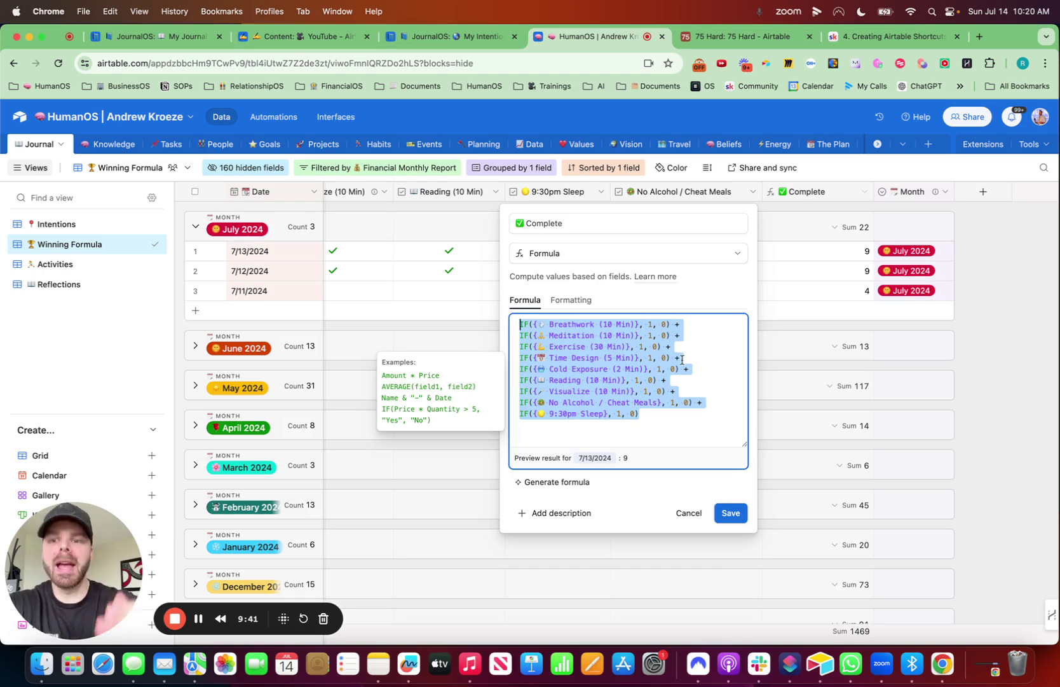
left_click(995, 372)
left_click(783, 27)
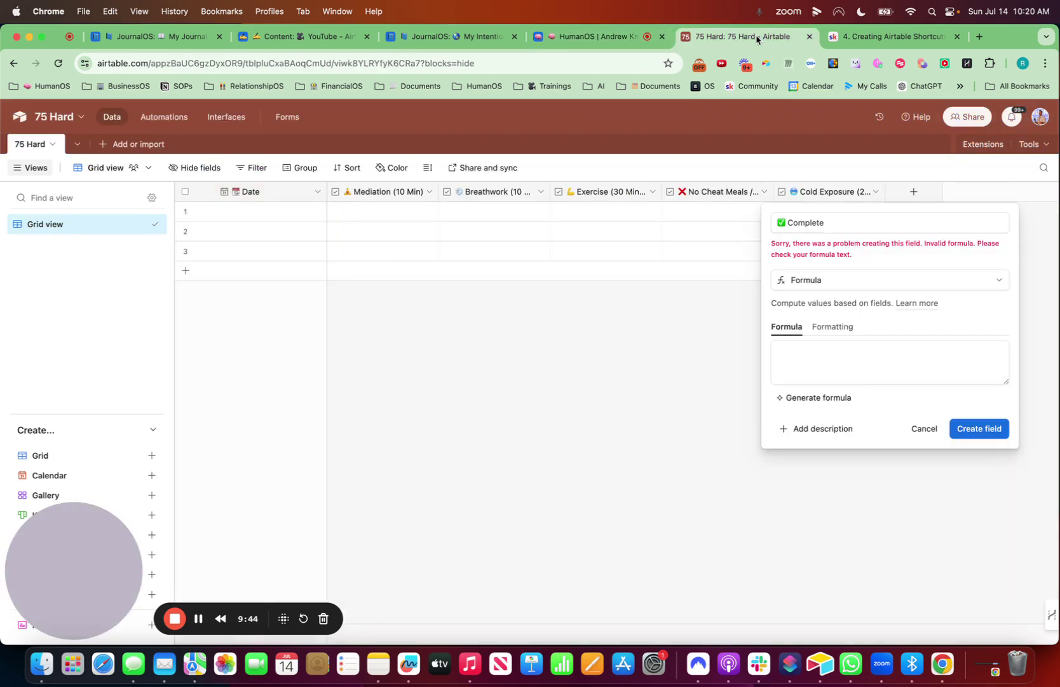
Paste the copied formula and point its references to Mediation (10 Min) and Exercise (30 Minutes).
left_click(798, 356)
key("super+v")
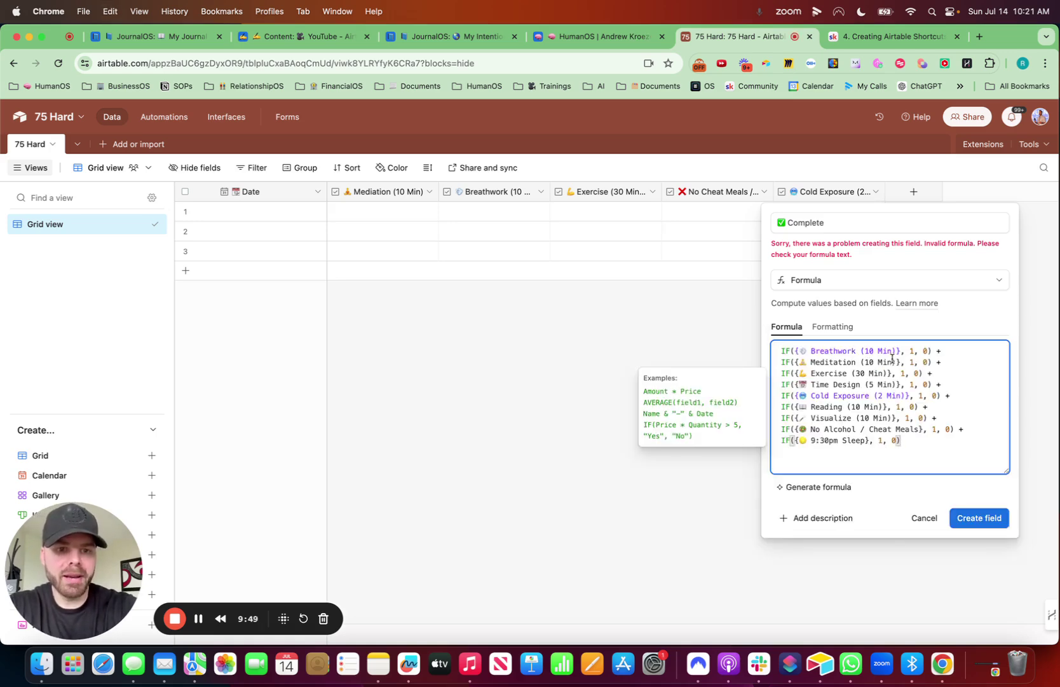
left_click_drag(901, 362, 795, 363)
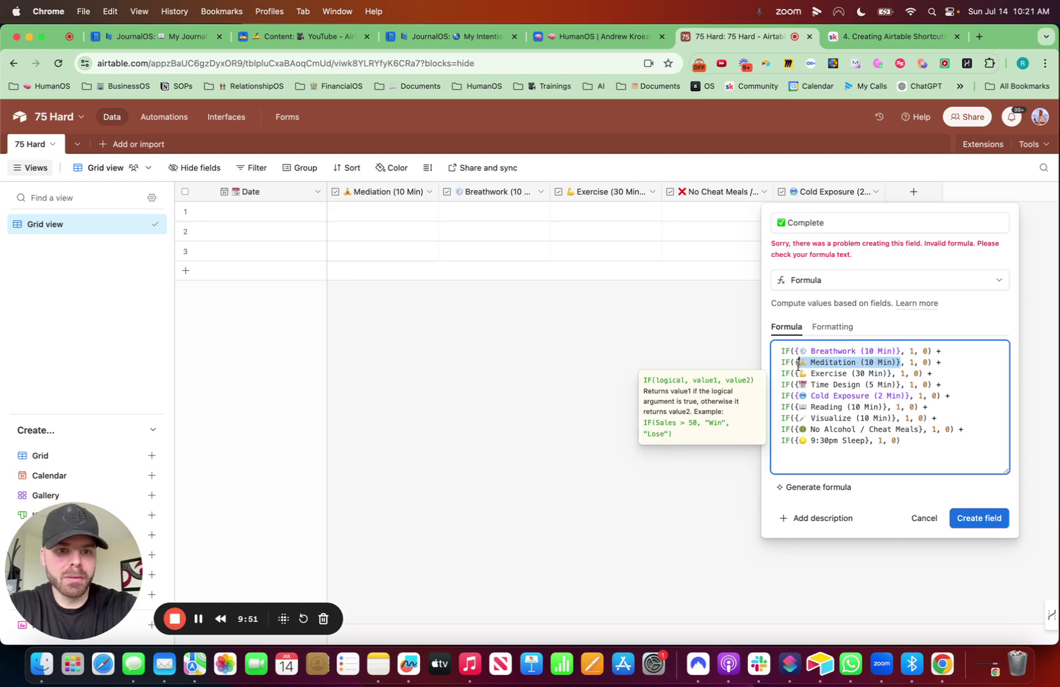
type("medi")
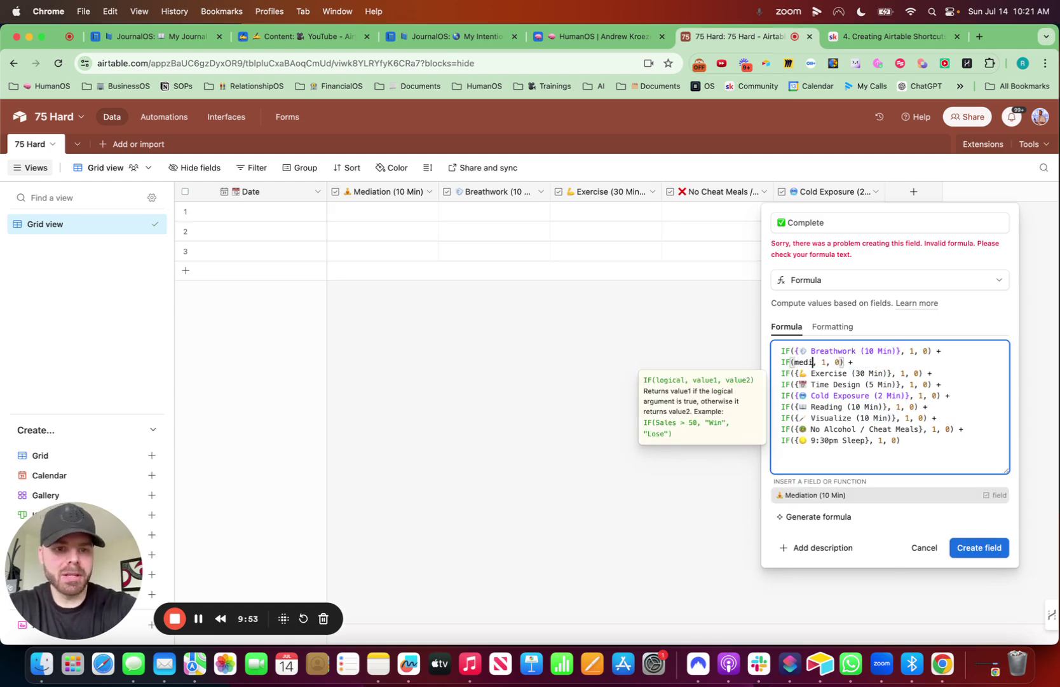
left_click(847, 504)
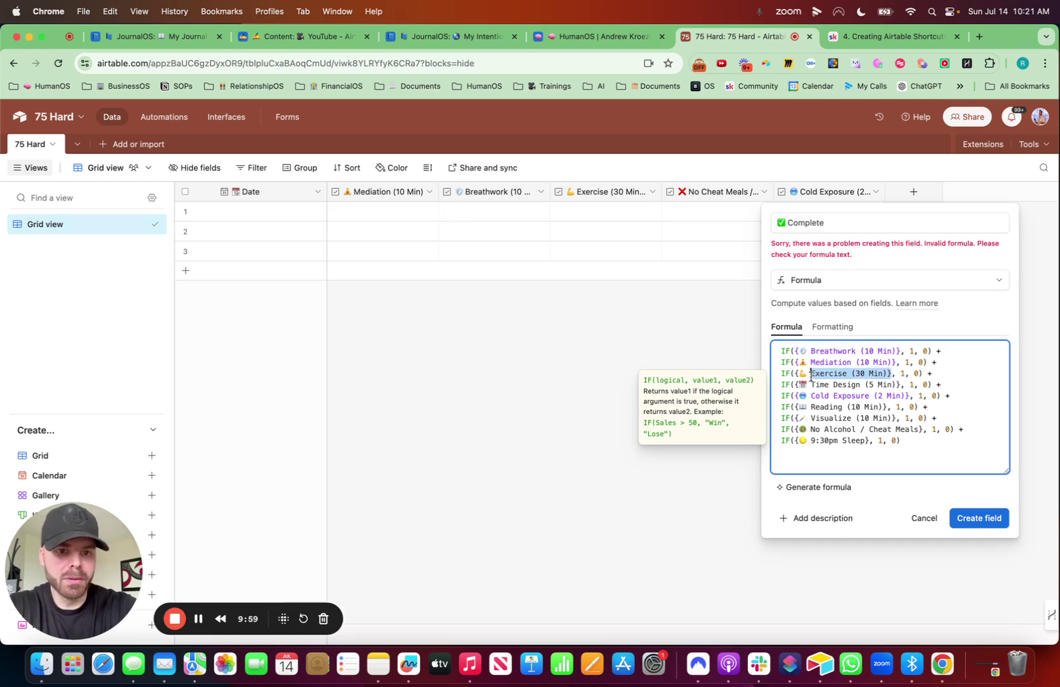
left_click_drag(812, 375, 795, 375)
key("BackSpace")
type("exercise")
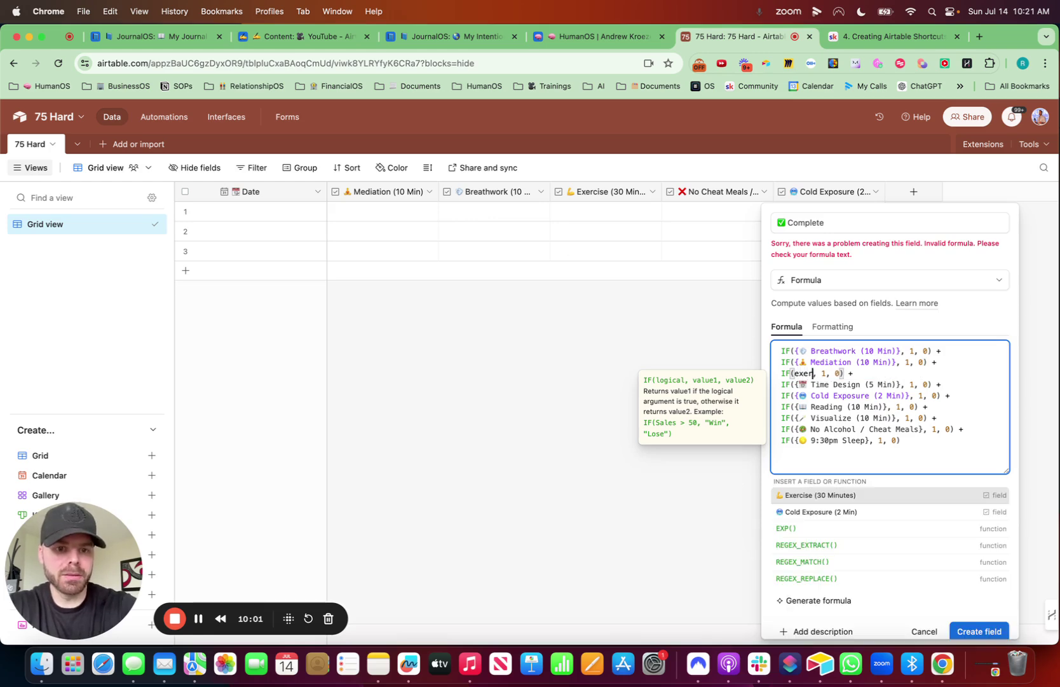
left_click(825, 496)
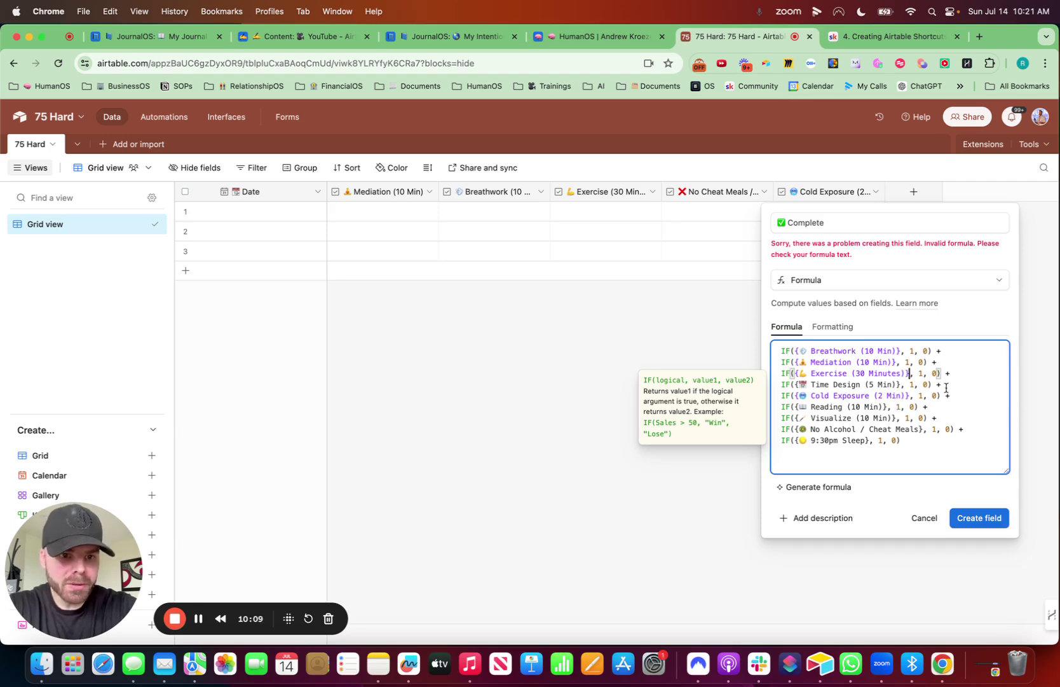
Delete the Time Design line and the last three lines, and swap Reading for No Cheat Meals / Alcohol.
left_click_drag(946, 387, 780, 384)
key("BackSpace")
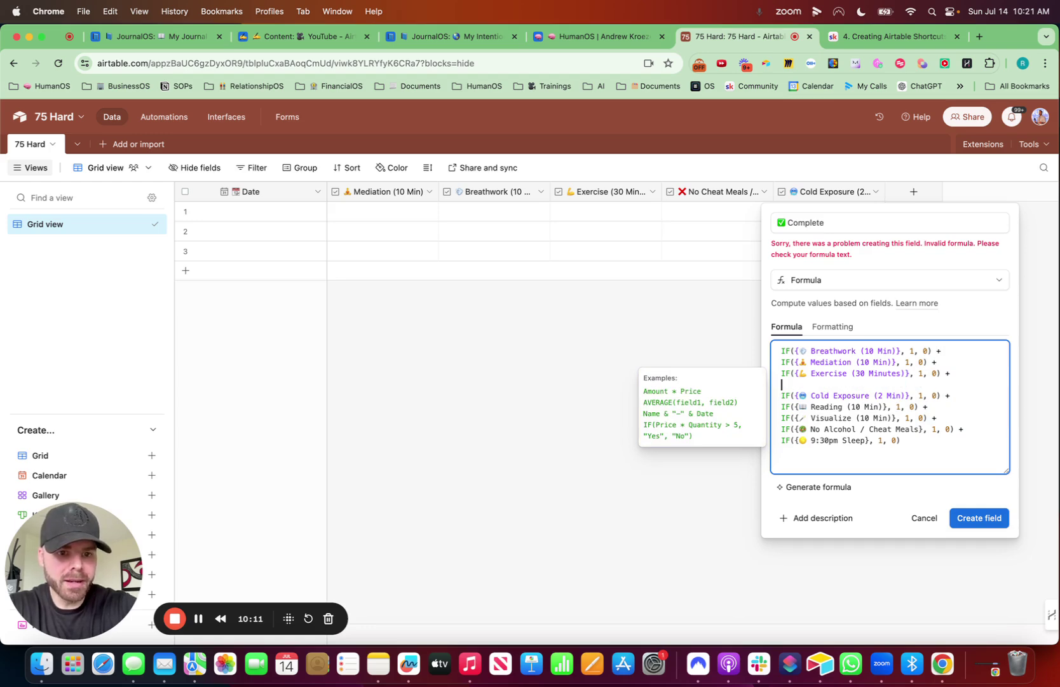
key("BackSpace")
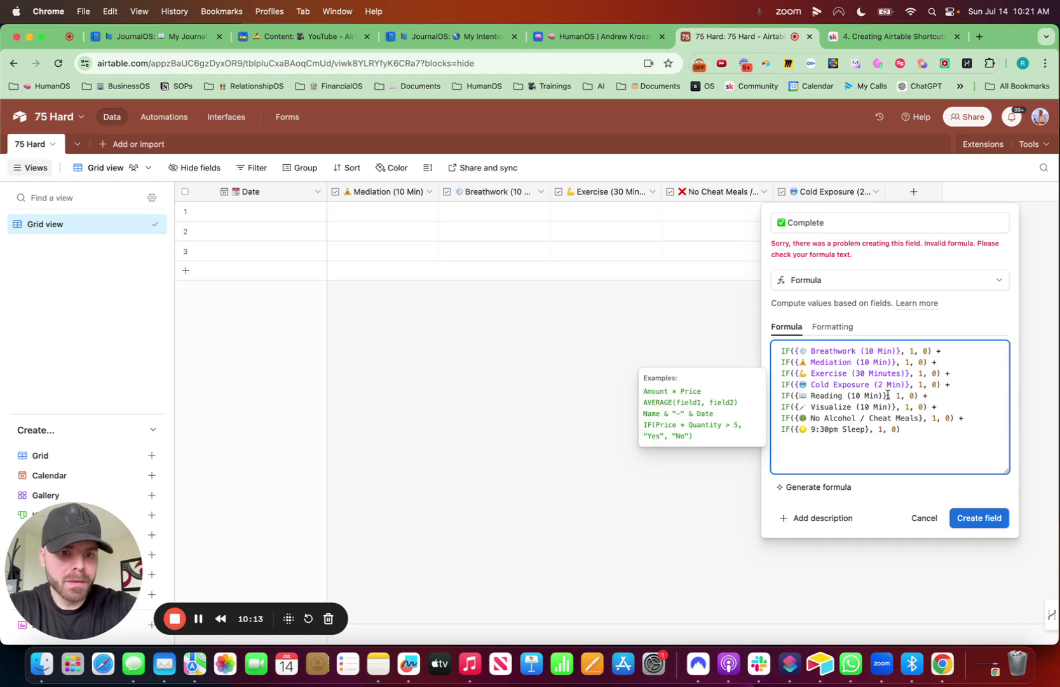
left_click_drag(888, 395, 795, 395)
type("cheat")
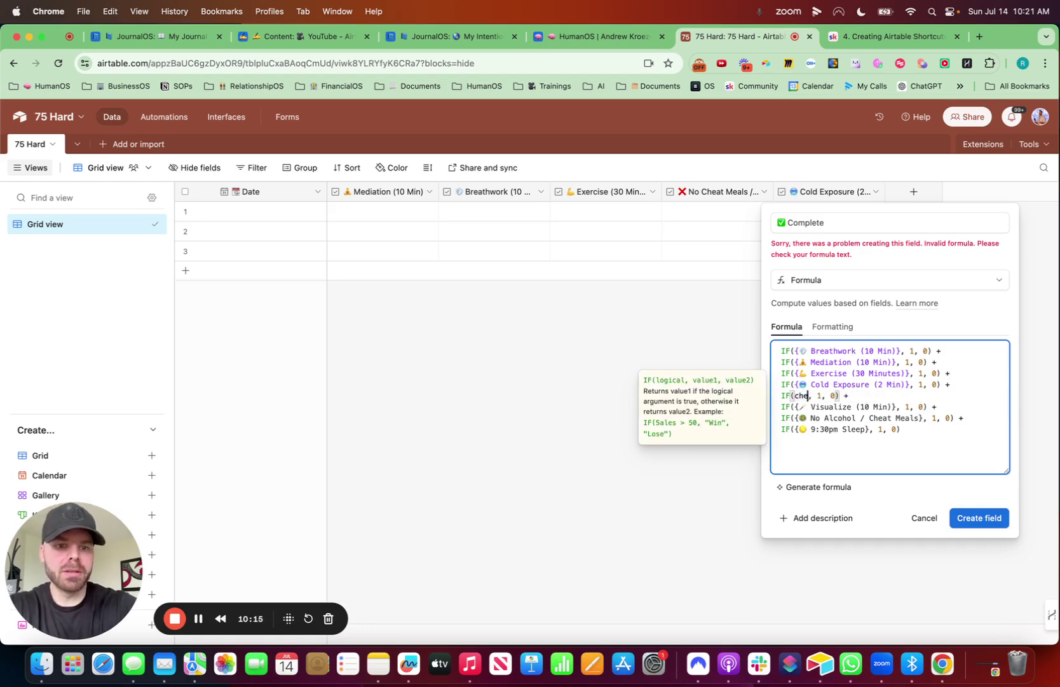
left_click(827, 494)
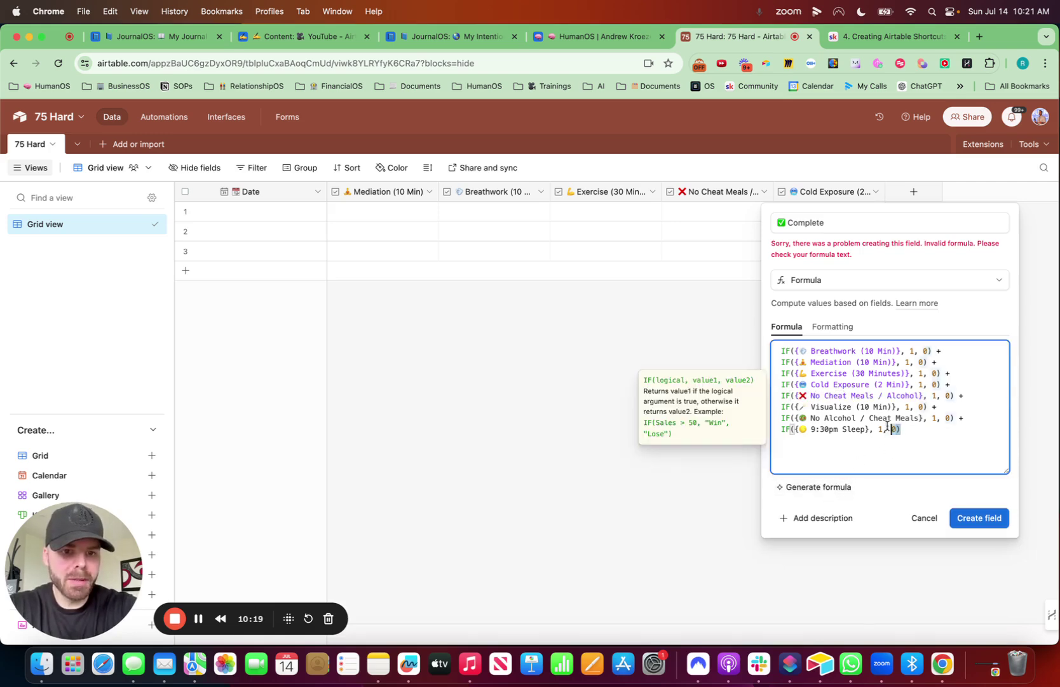
left_click_drag(900, 430, 782, 407)
key("BackSpace")
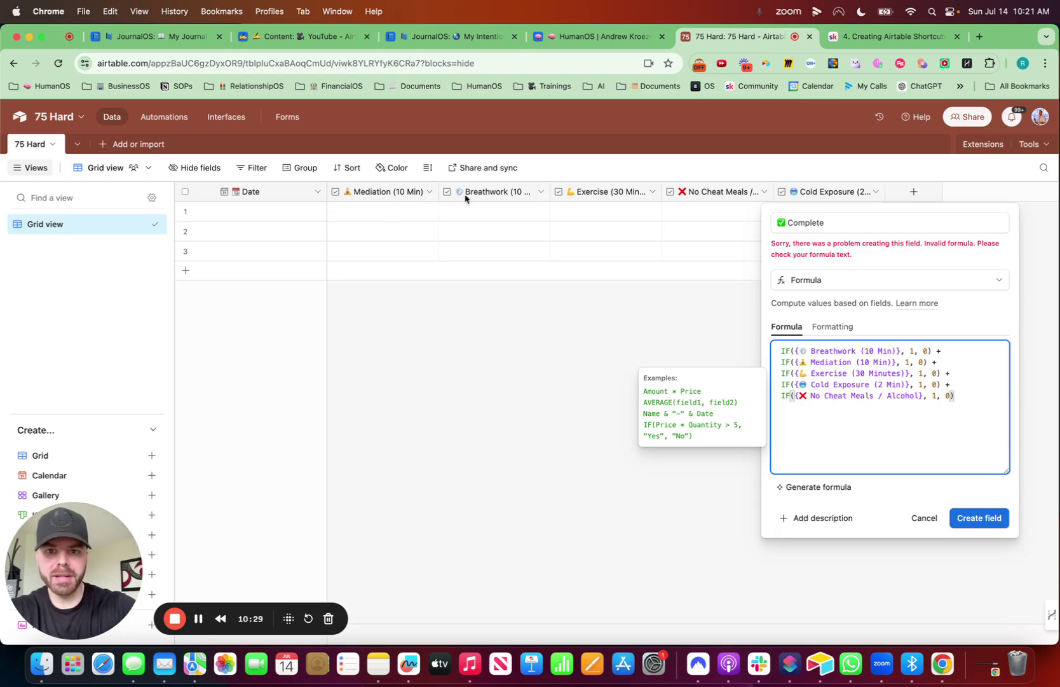
Create the Complete field, narrow its column, and test it by ticking and unticking habits in record 1.
left_click(967, 519)
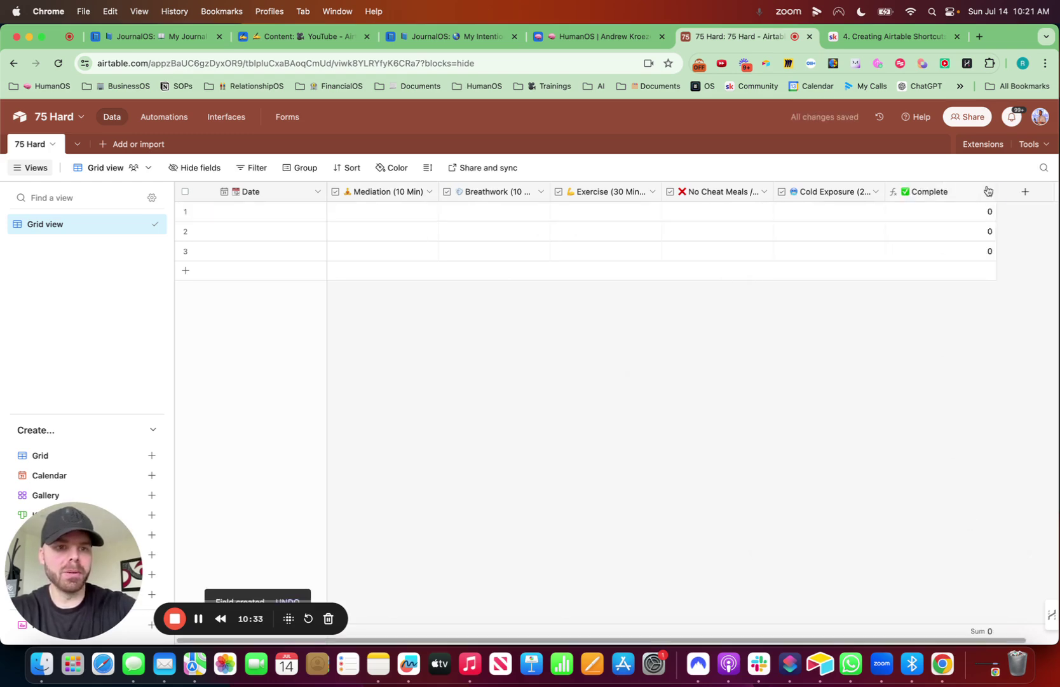
left_click_drag(994, 195, 977, 191)
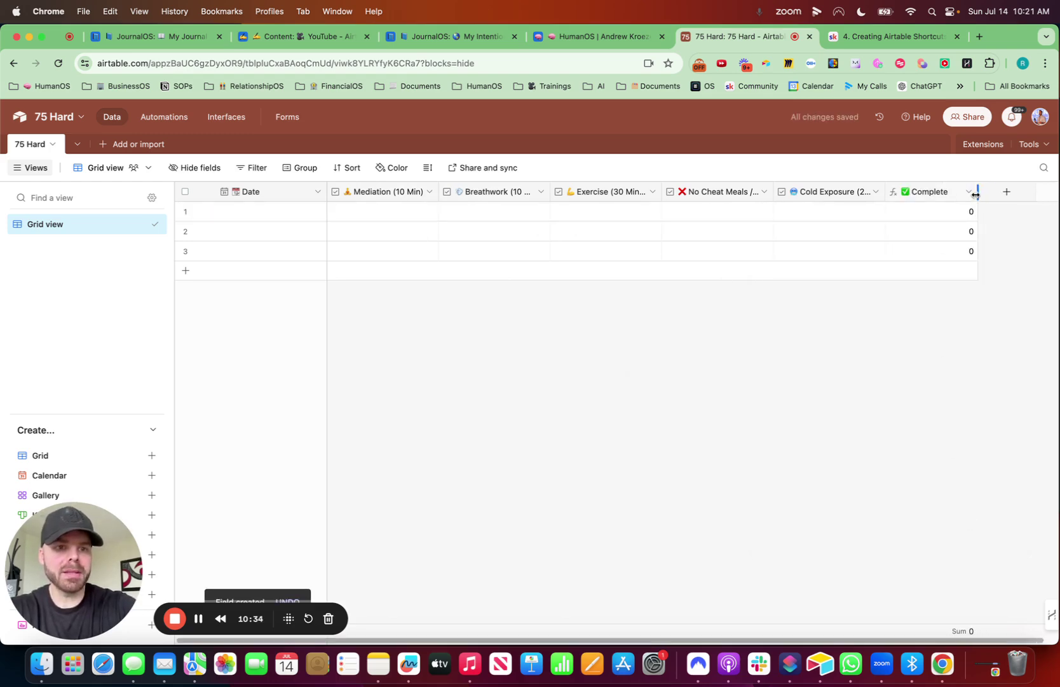
left_click(384, 212)
left_click(495, 211)
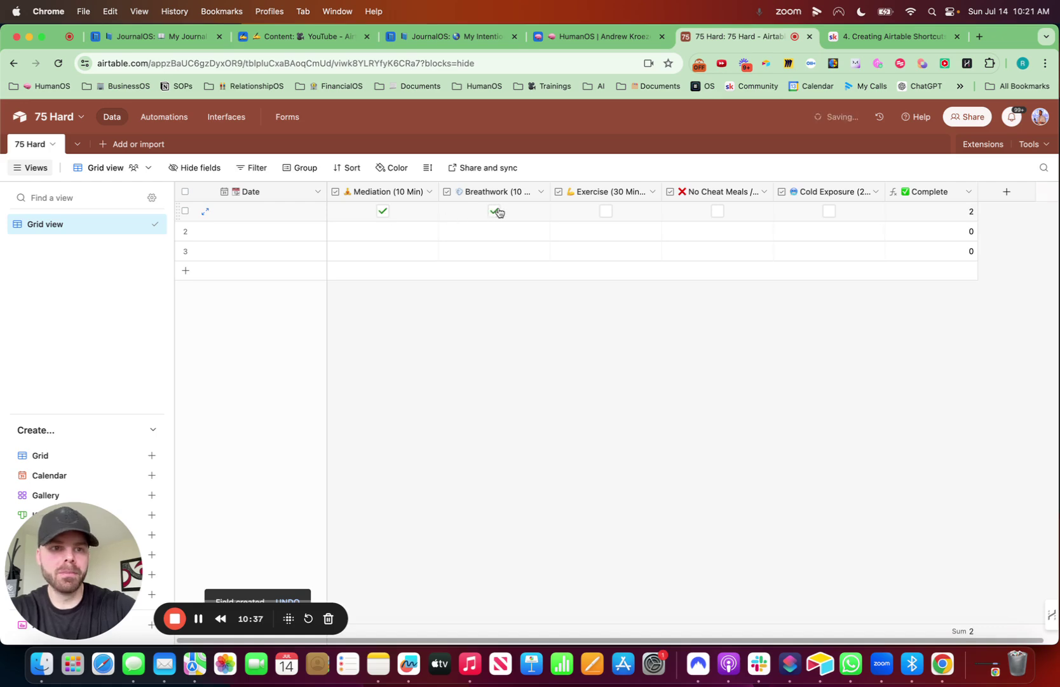
left_click(495, 212)
left_click(381, 212)
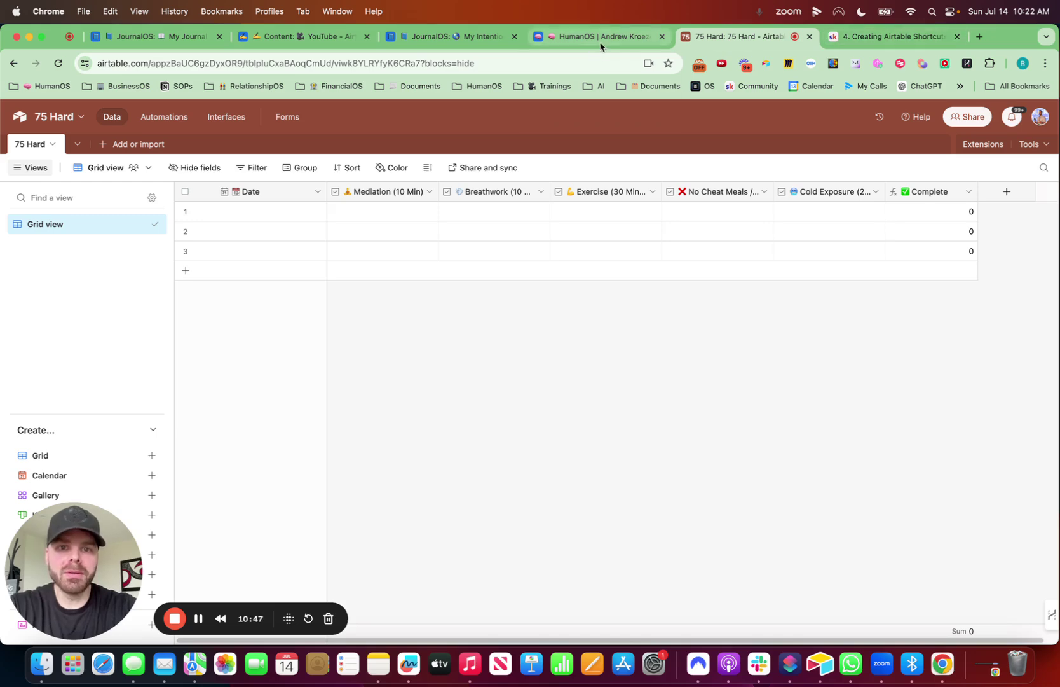
Start a 🚀 Progress % formula field whose formula begins with the Complete field divided by.
left_click(1006, 191)
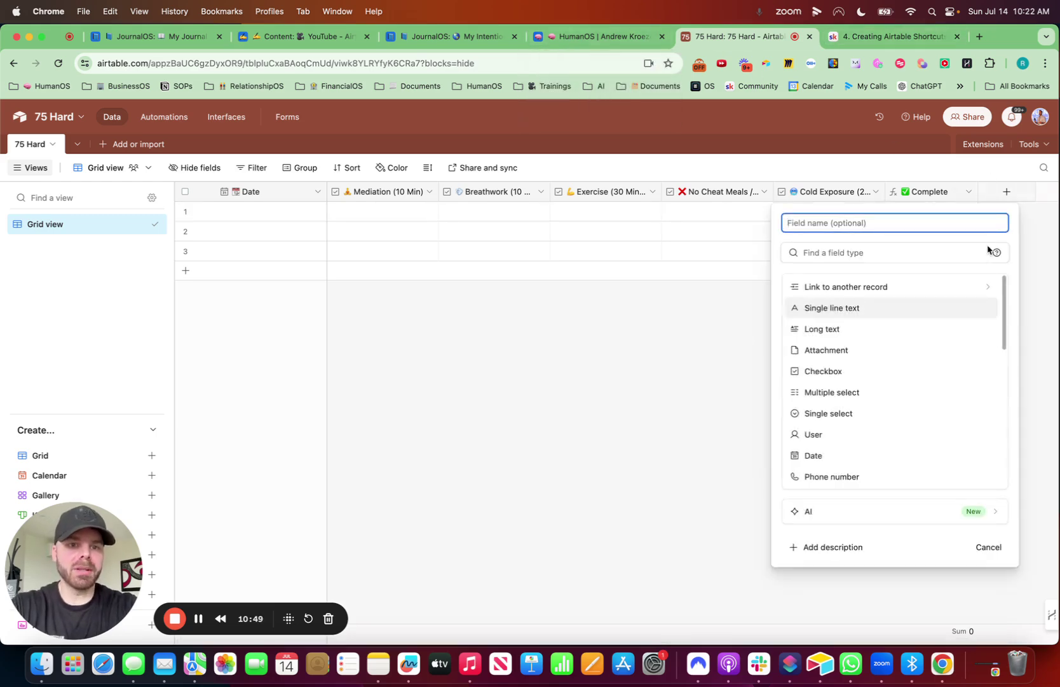
key("ctrl+super+space")
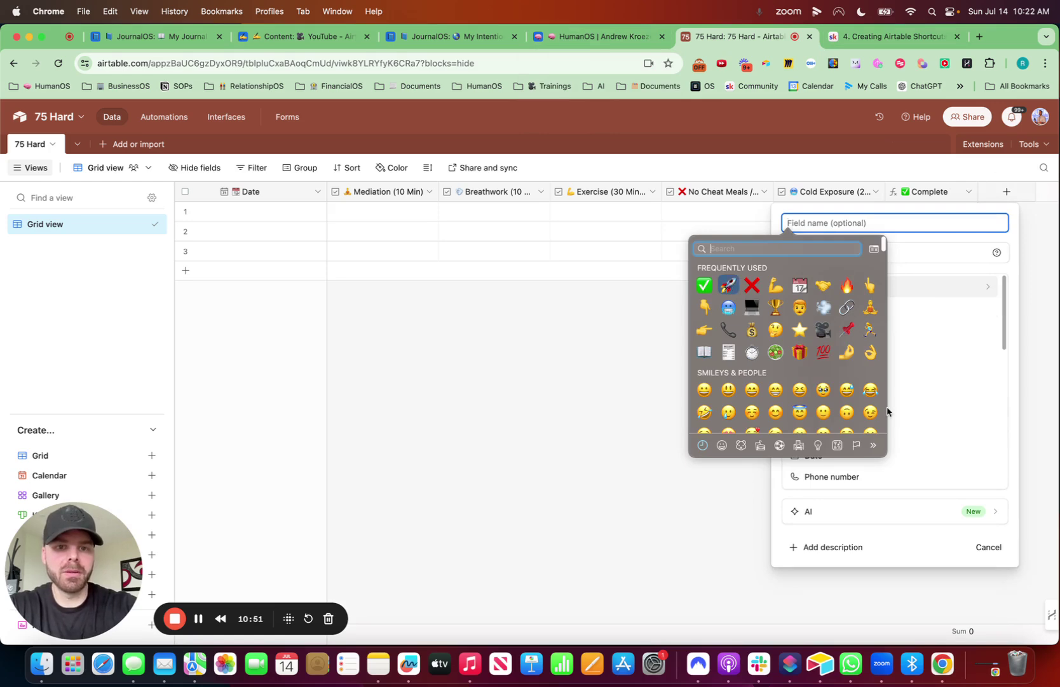
key("Escape")
type("🚀")
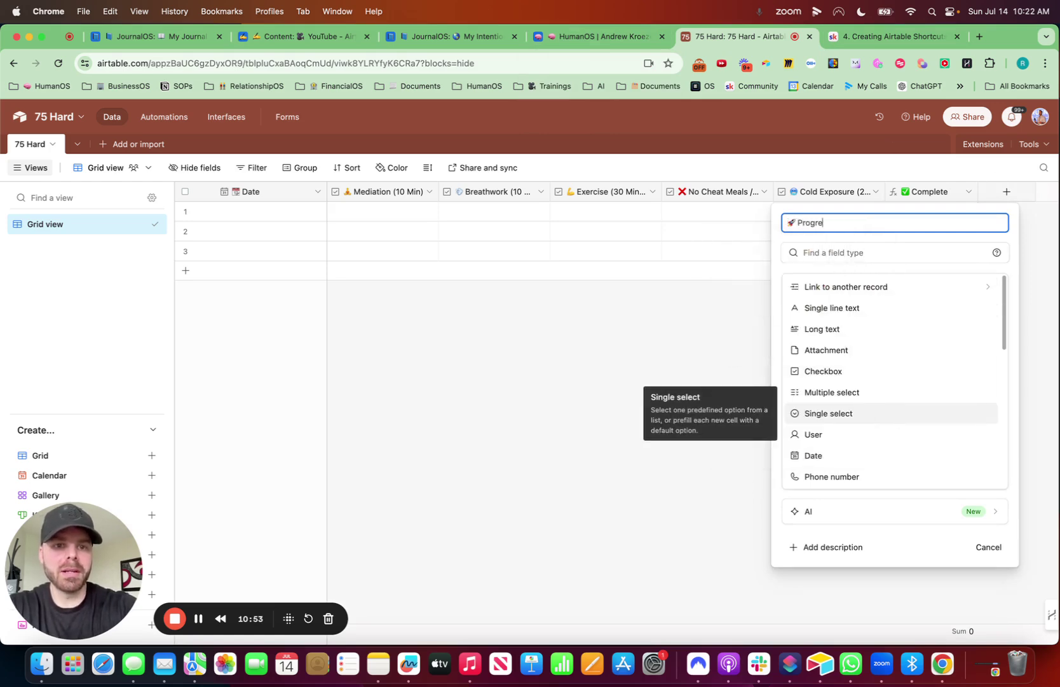
left_click(850, 252)
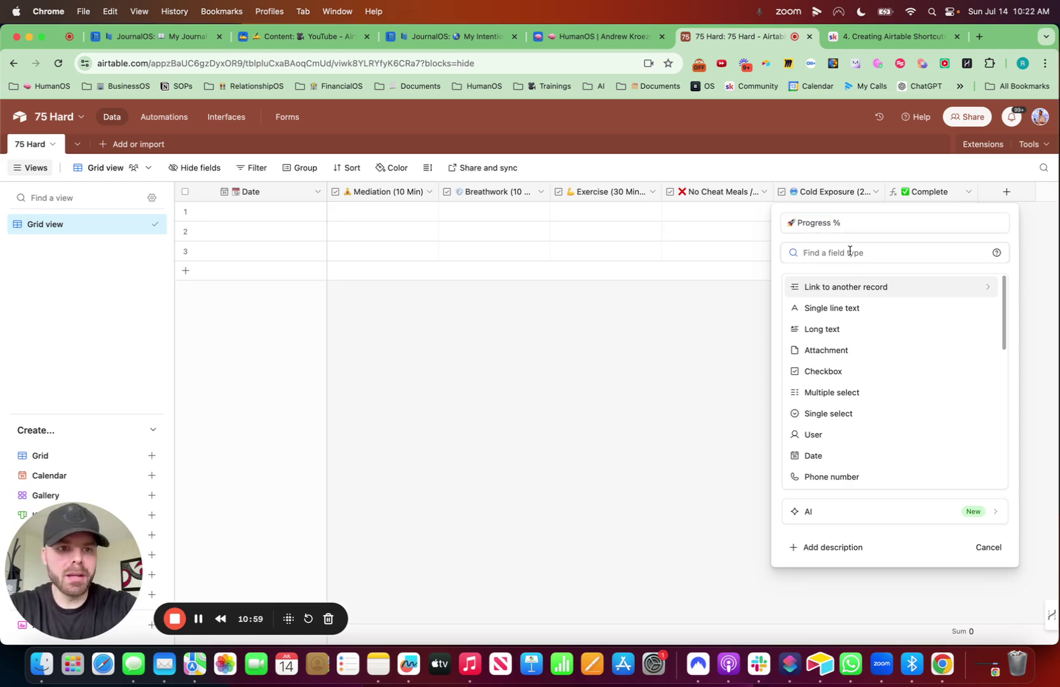
type("for")
left_click(838, 286)
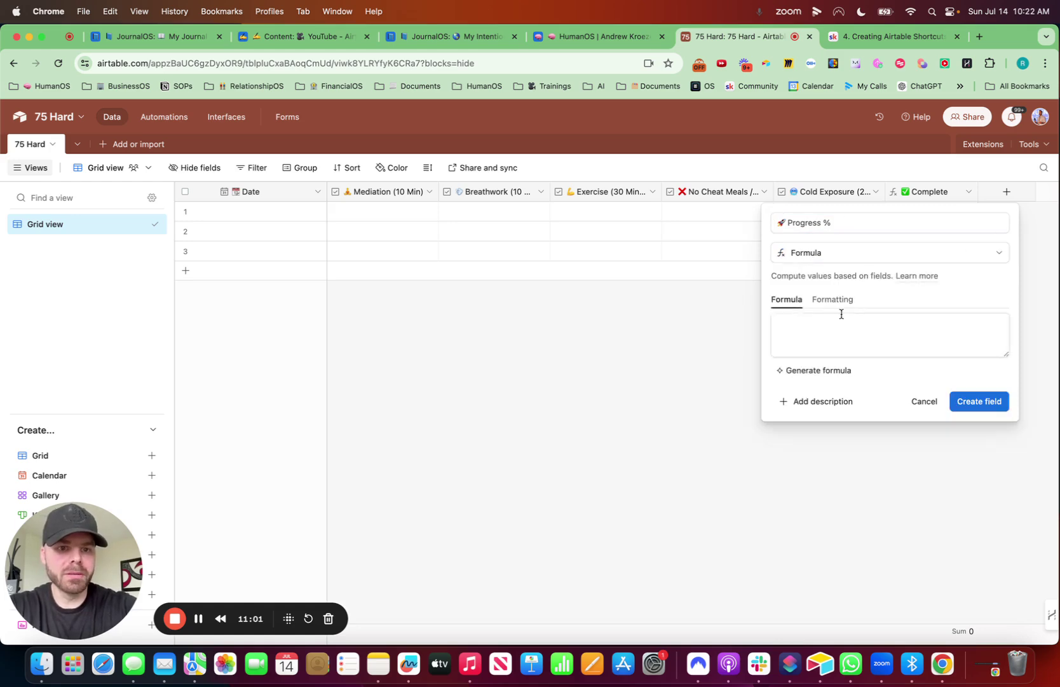
type("co")
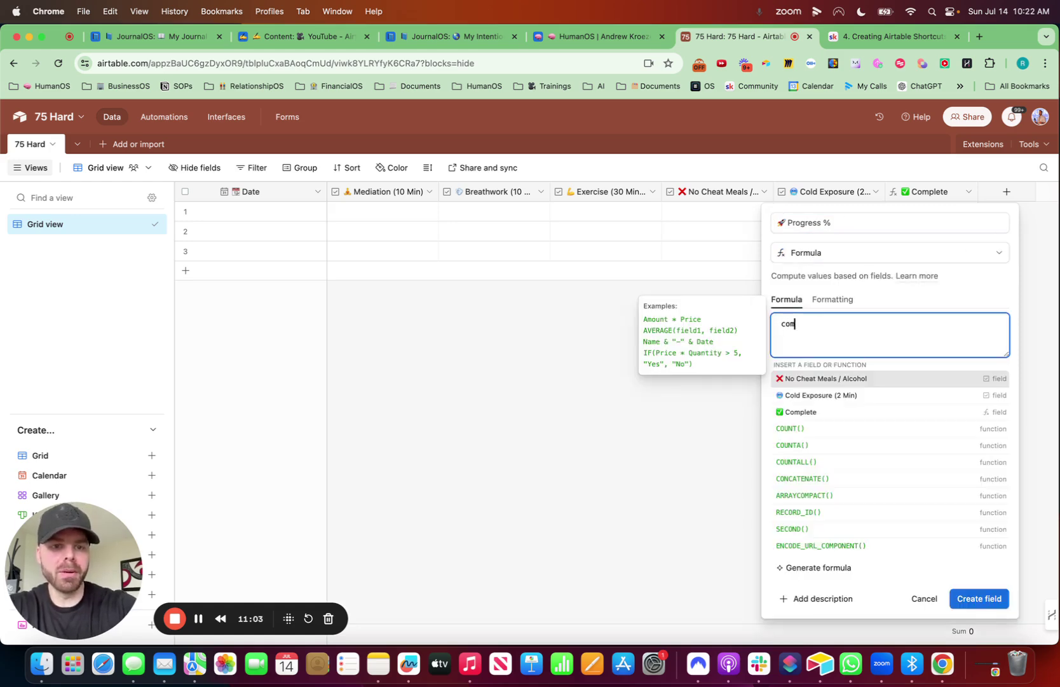
type("m")
left_click(809, 378)
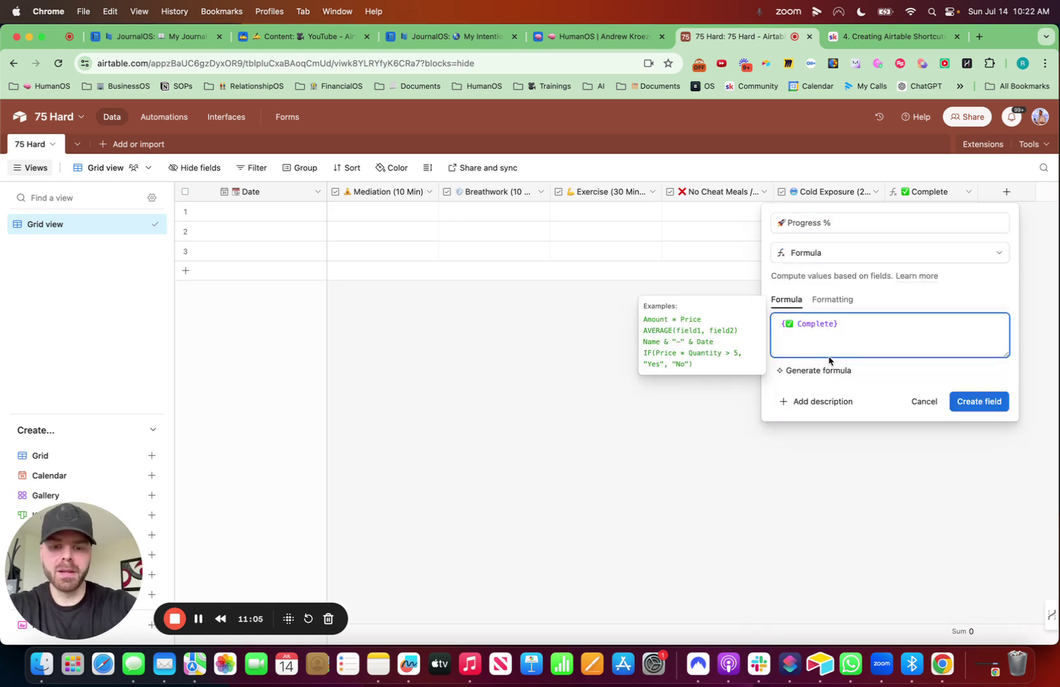
type("/5")
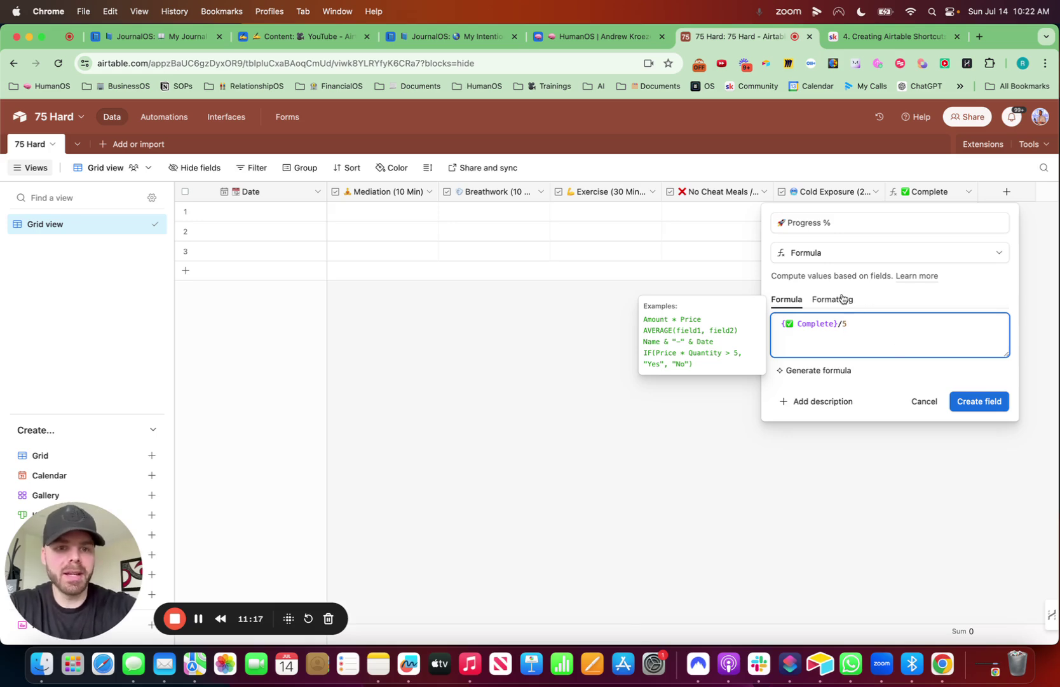
Format it as Percent with a bar-shaped progress bar and percent values, and add a color condition.
left_click(842, 298)
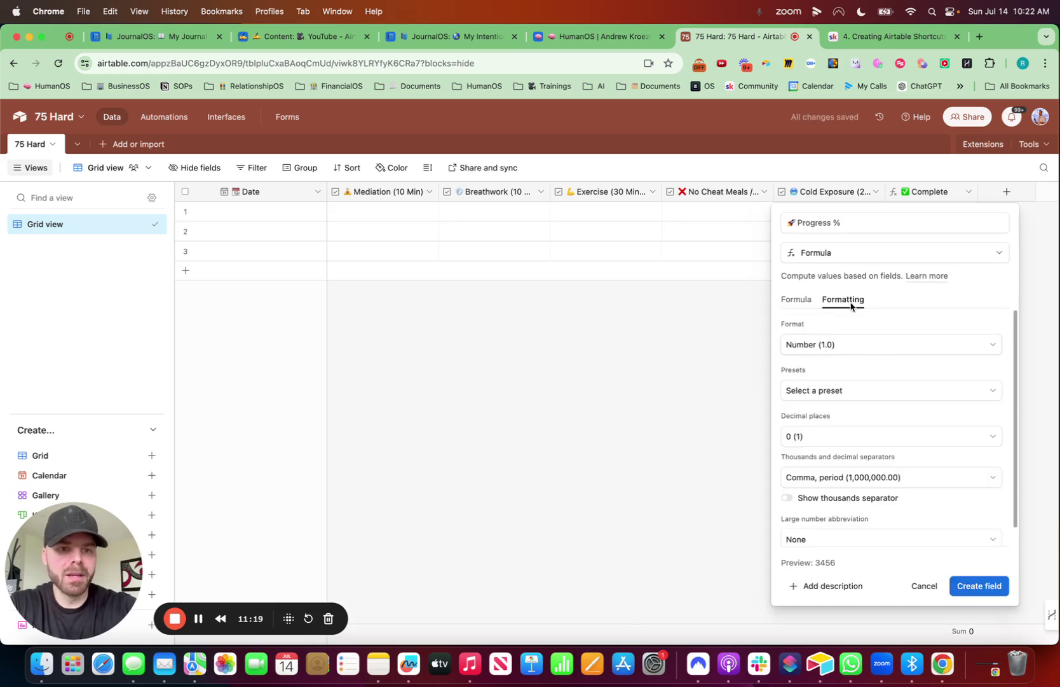
left_click(842, 347)
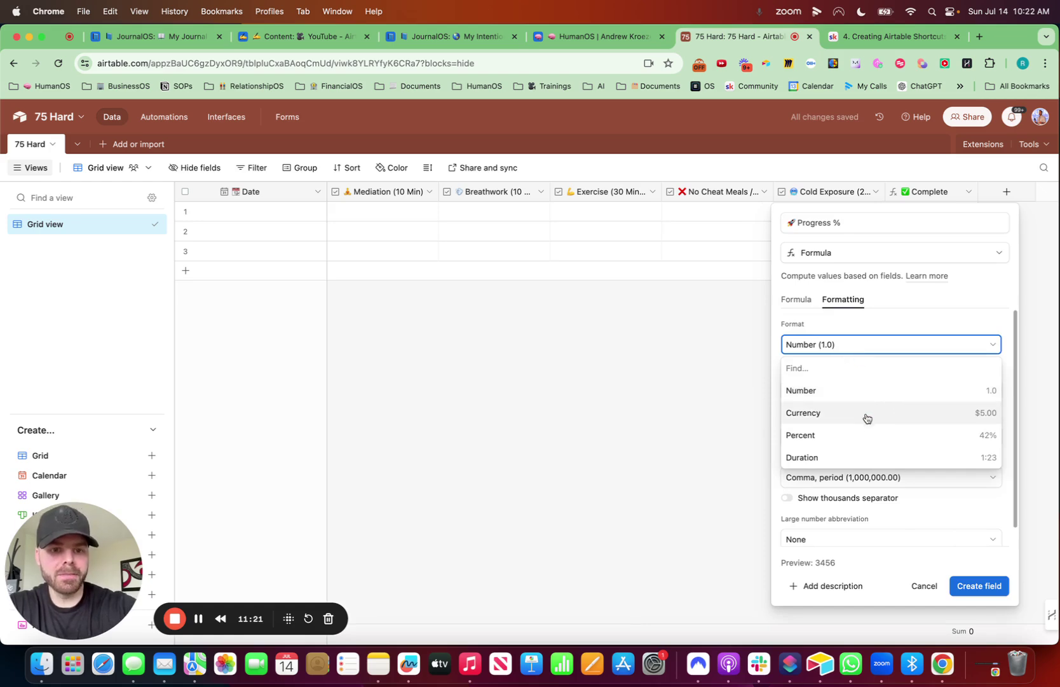
left_click(854, 435)
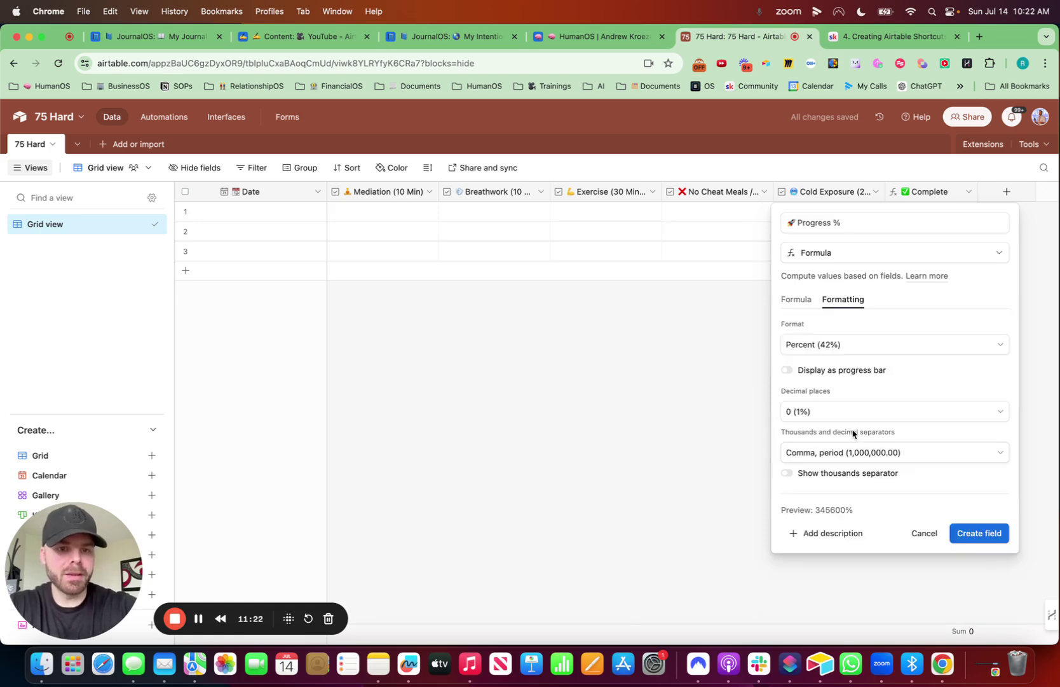
left_click(787, 371)
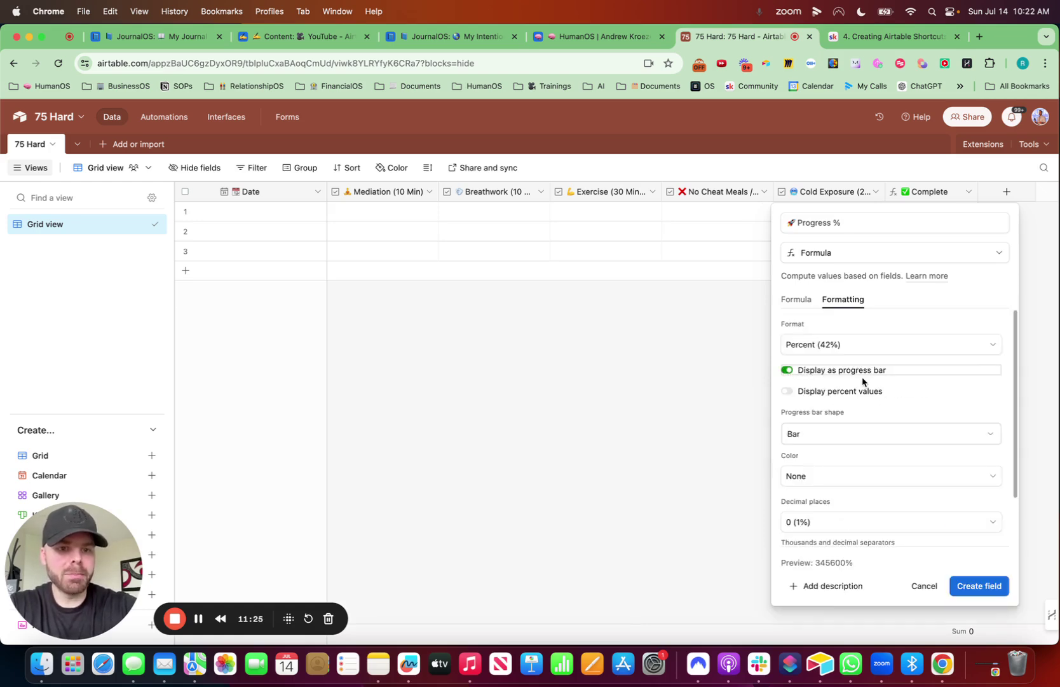
left_click(826, 440)
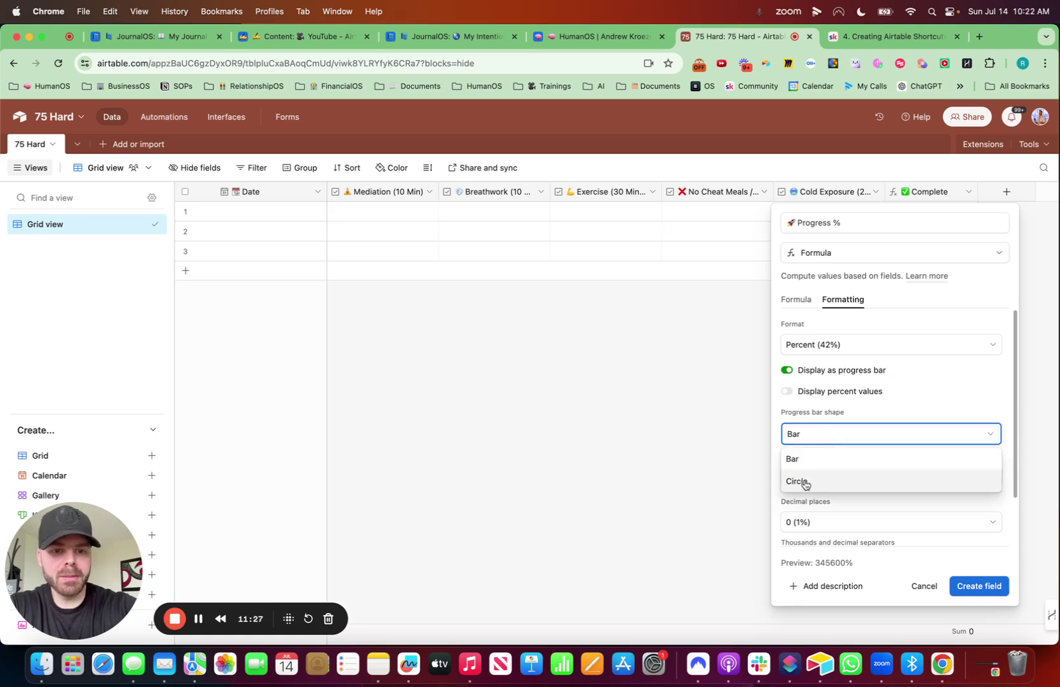
left_click(788, 395)
left_click(787, 392)
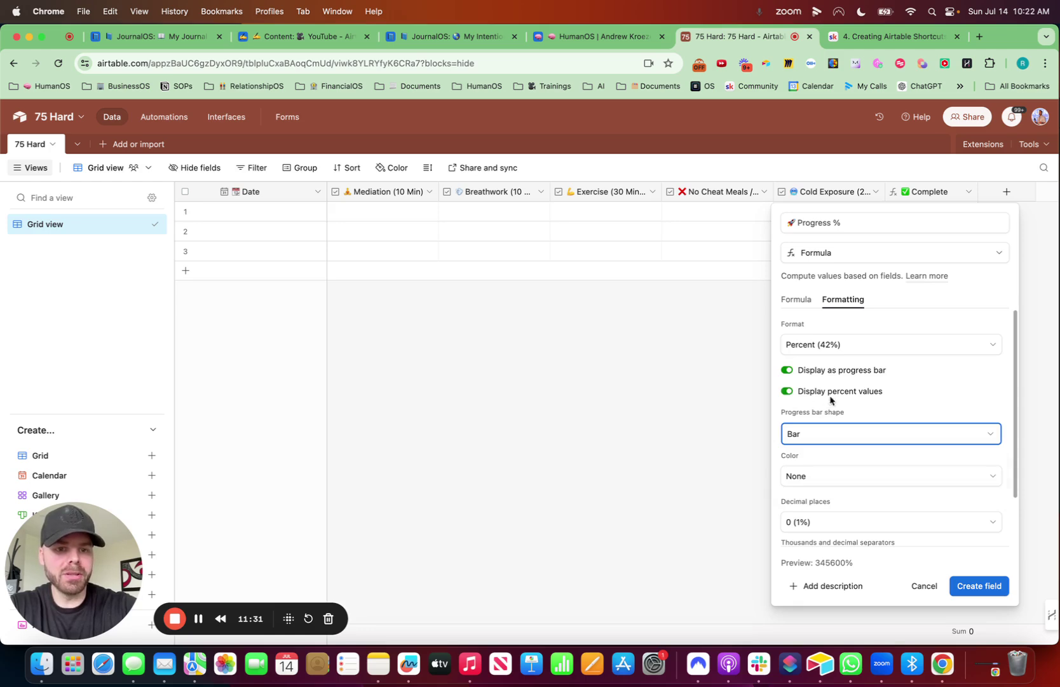
scroll(831, 400, "down", 2)
left_click(830, 418)
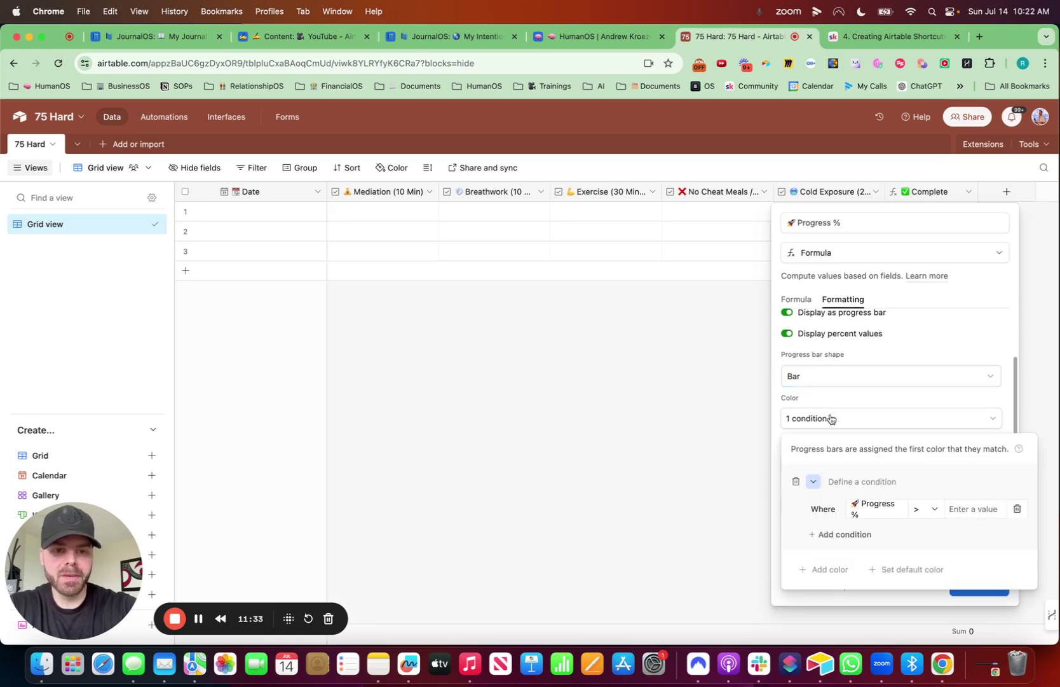
Make the first color rule red where the value is below 50.
left_click(814, 481)
left_click(946, 523)
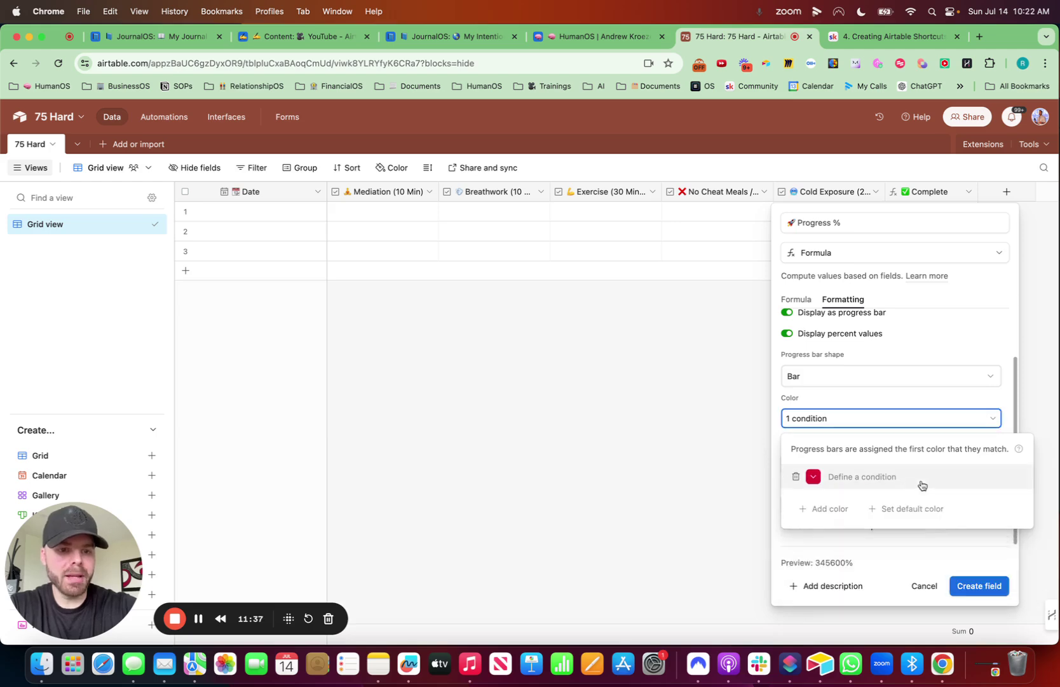
left_click(881, 483)
left_click(974, 509)
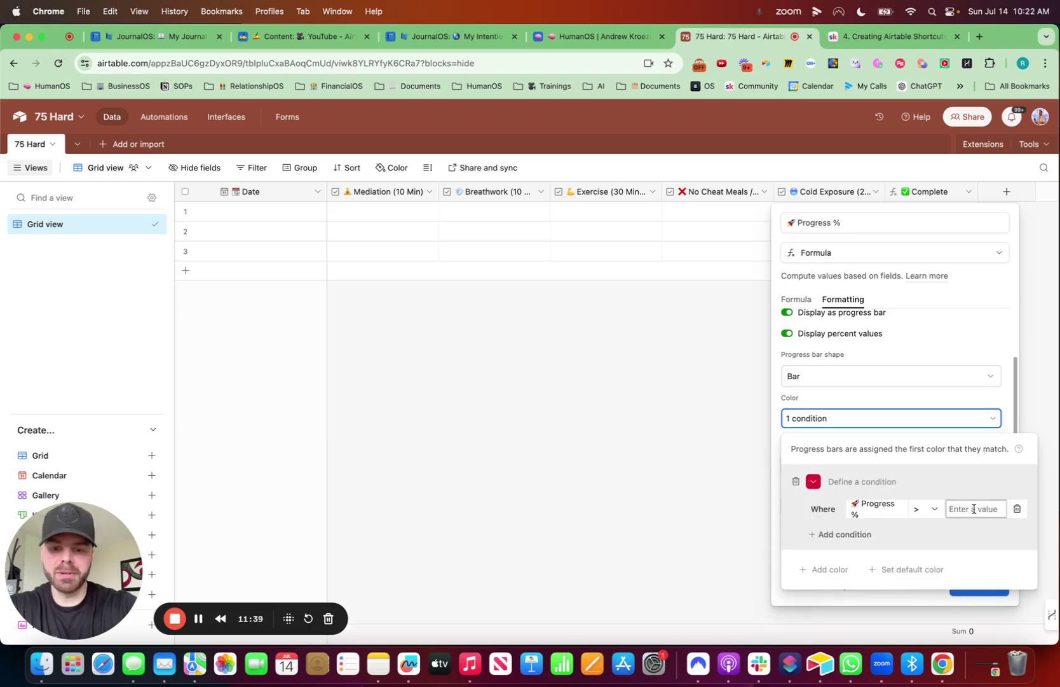
type("50")
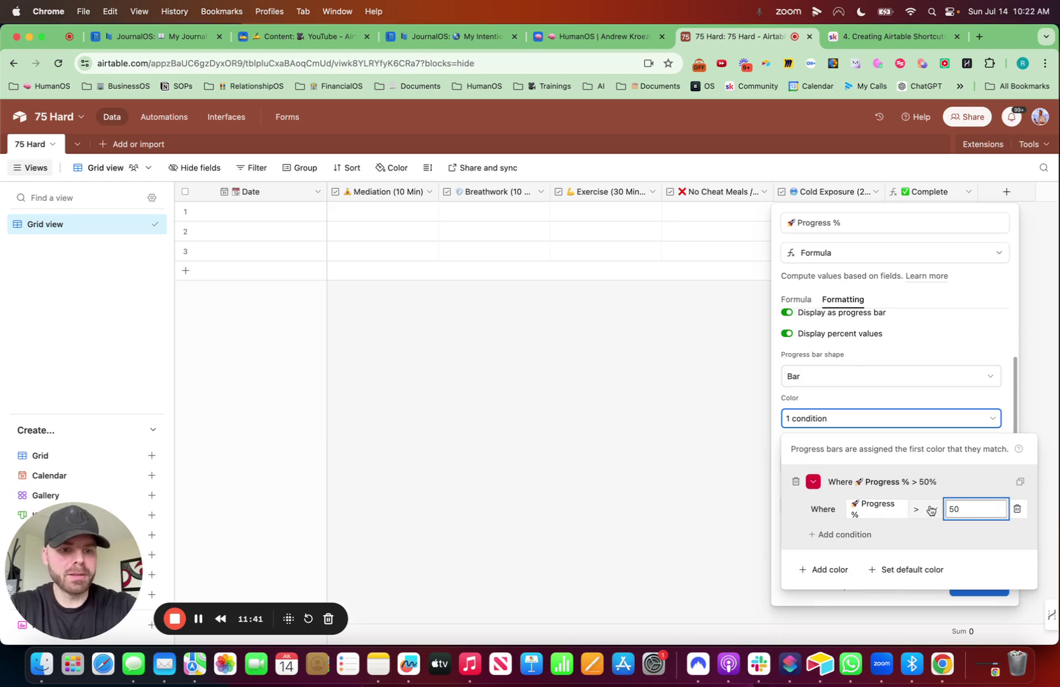
left_click(931, 509)
left_click(923, 432)
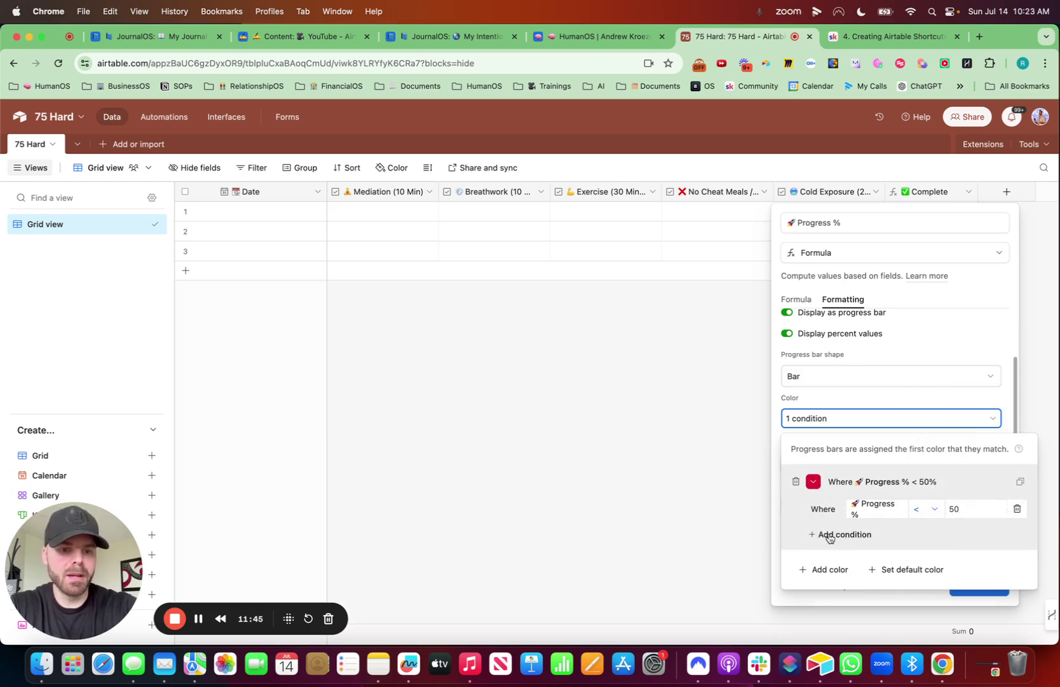
Add a yellow rule for values above 50 and below 100.
left_click(825, 569)
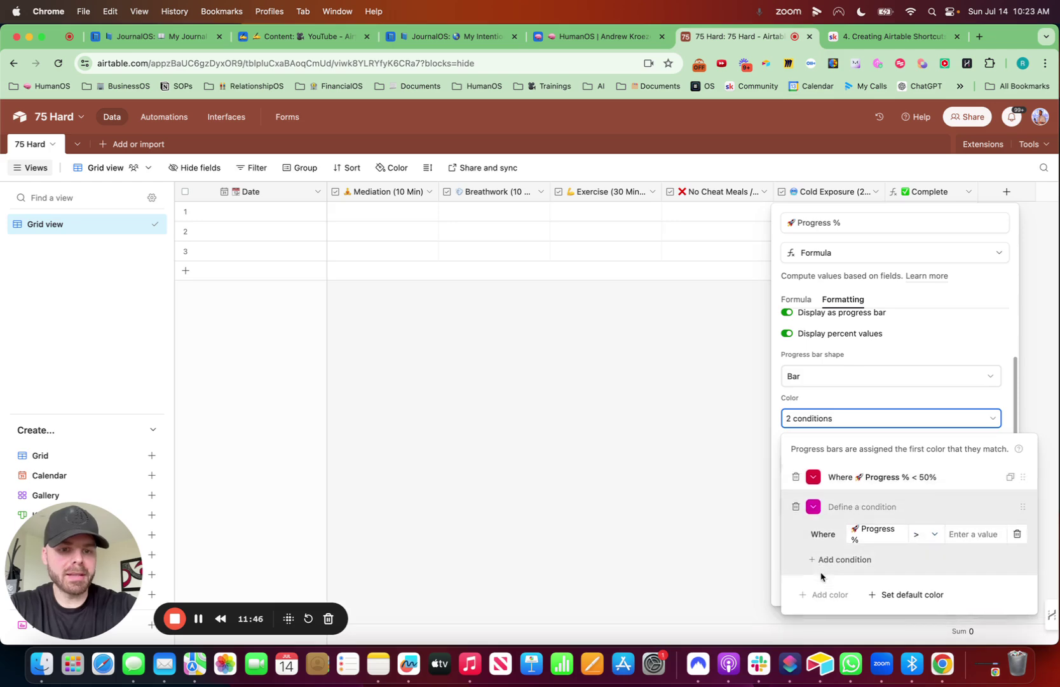
left_click(808, 508)
left_click(904, 542)
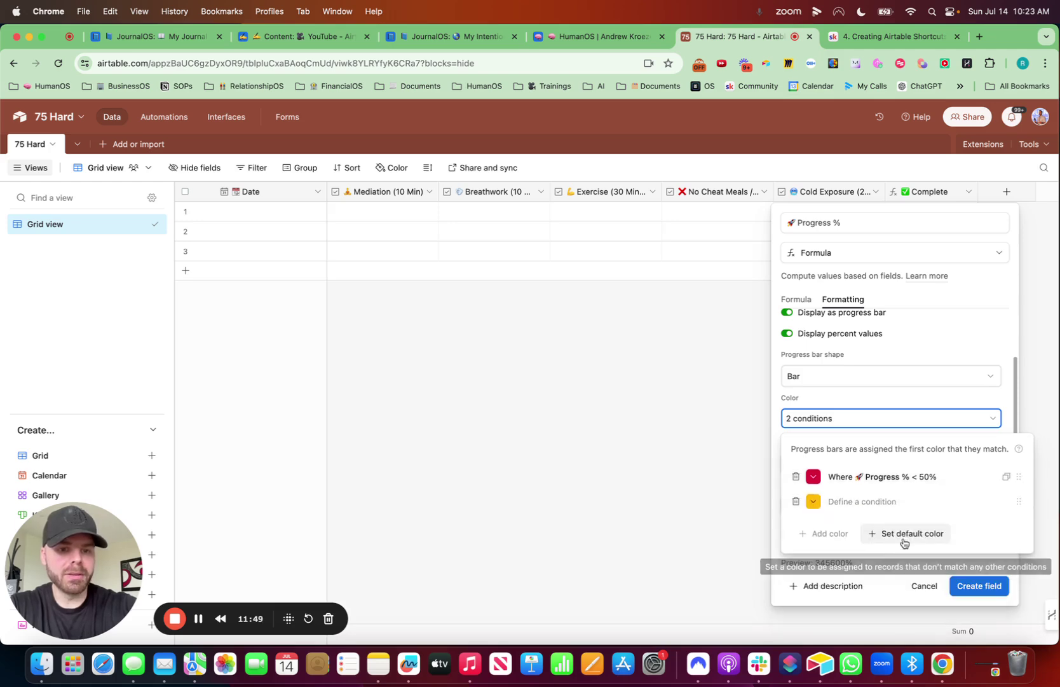
left_click(874, 503)
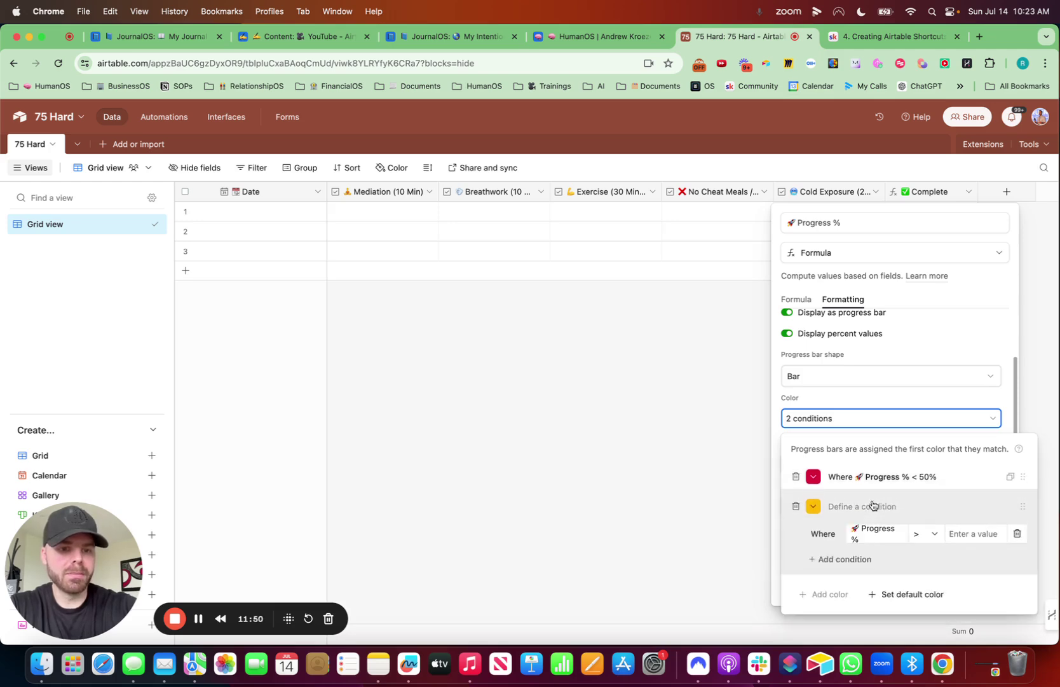
left_click(960, 532)
type("50")
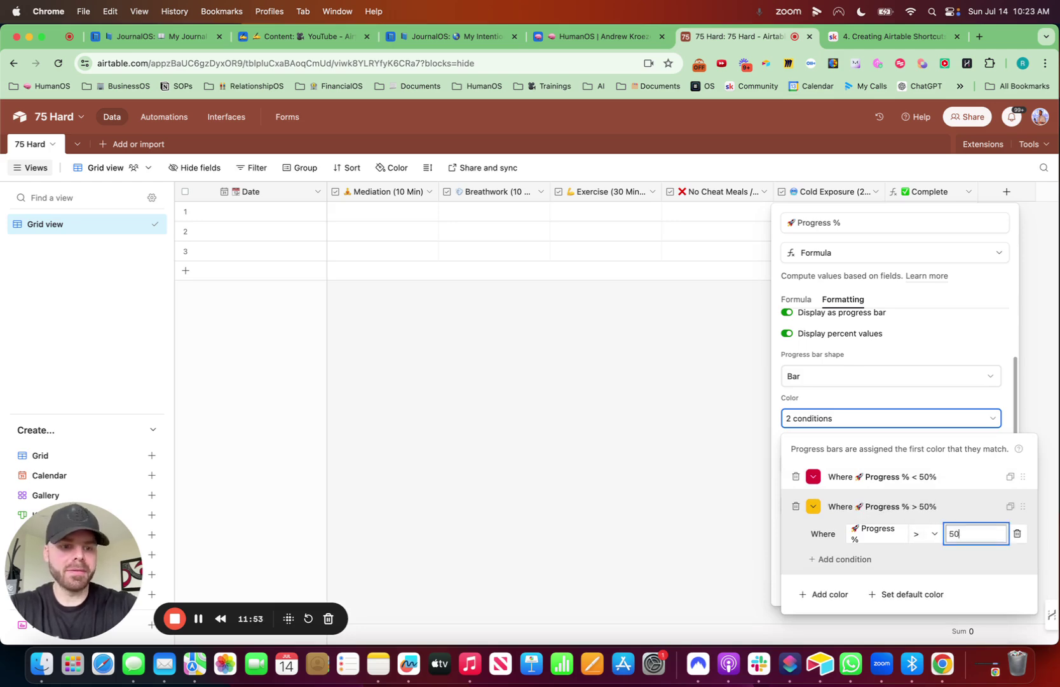
left_click(841, 559)
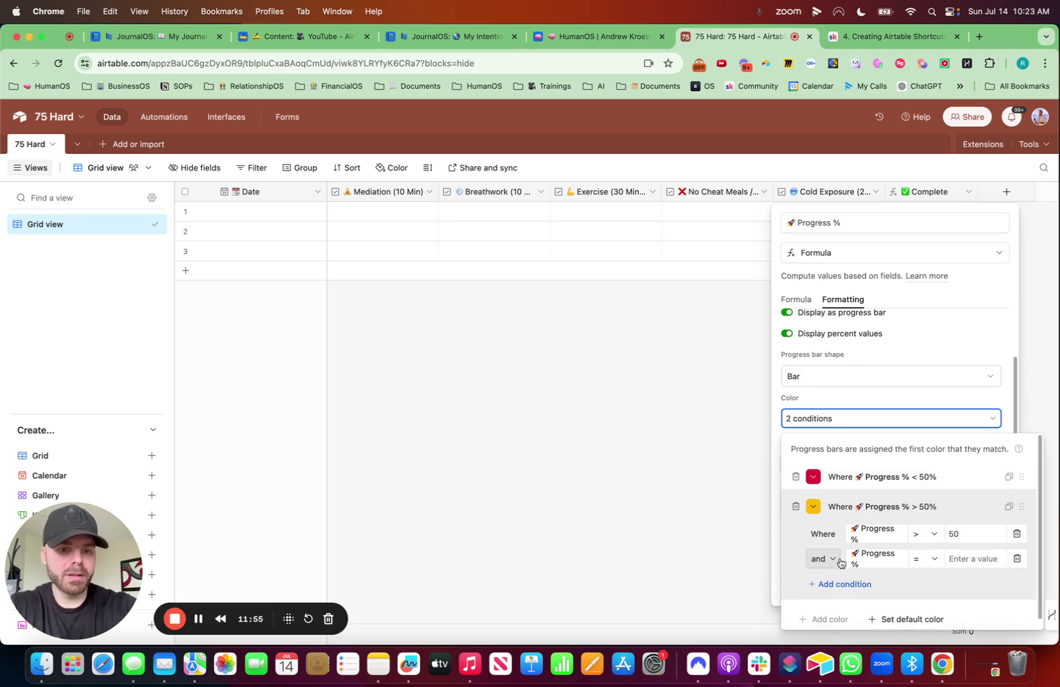
left_click(962, 558)
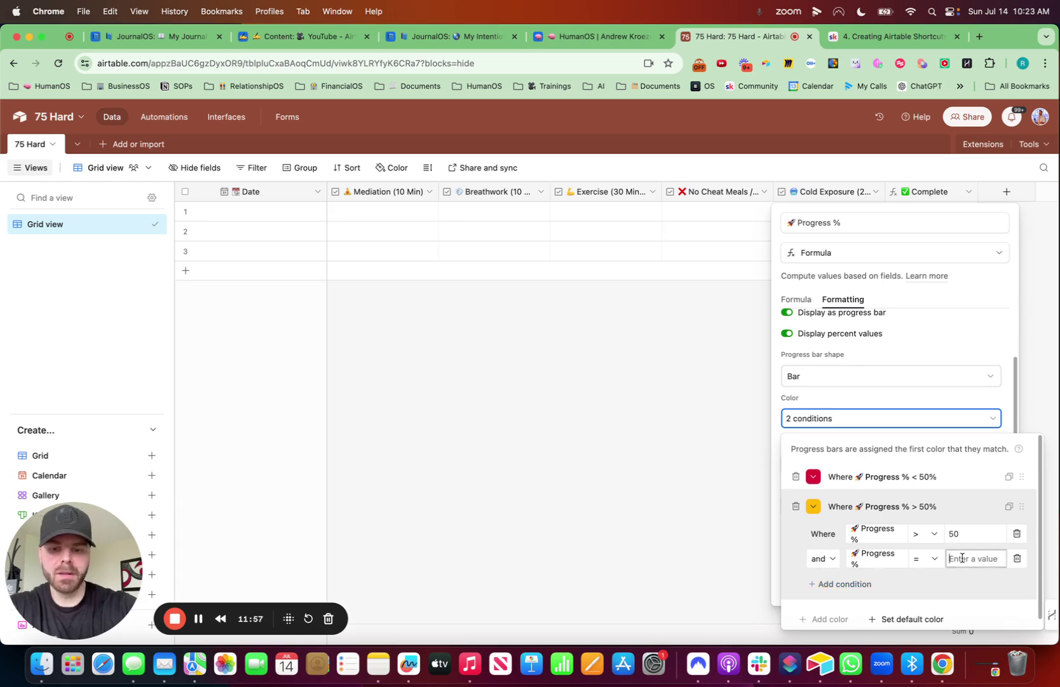
type("100")
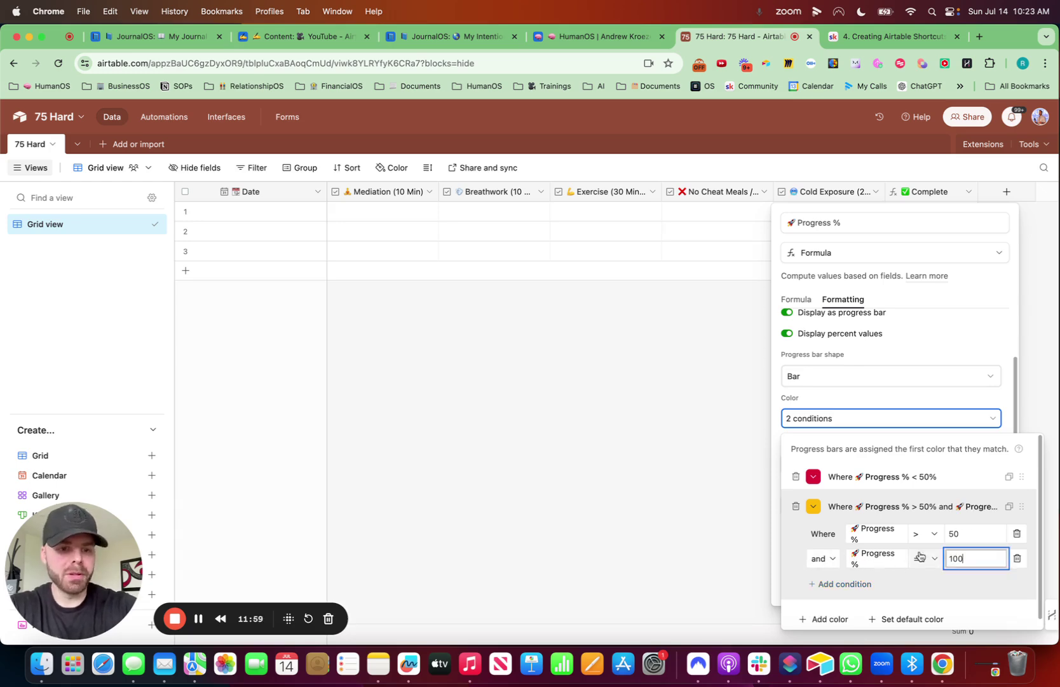
left_click(925, 558)
left_click(925, 471)
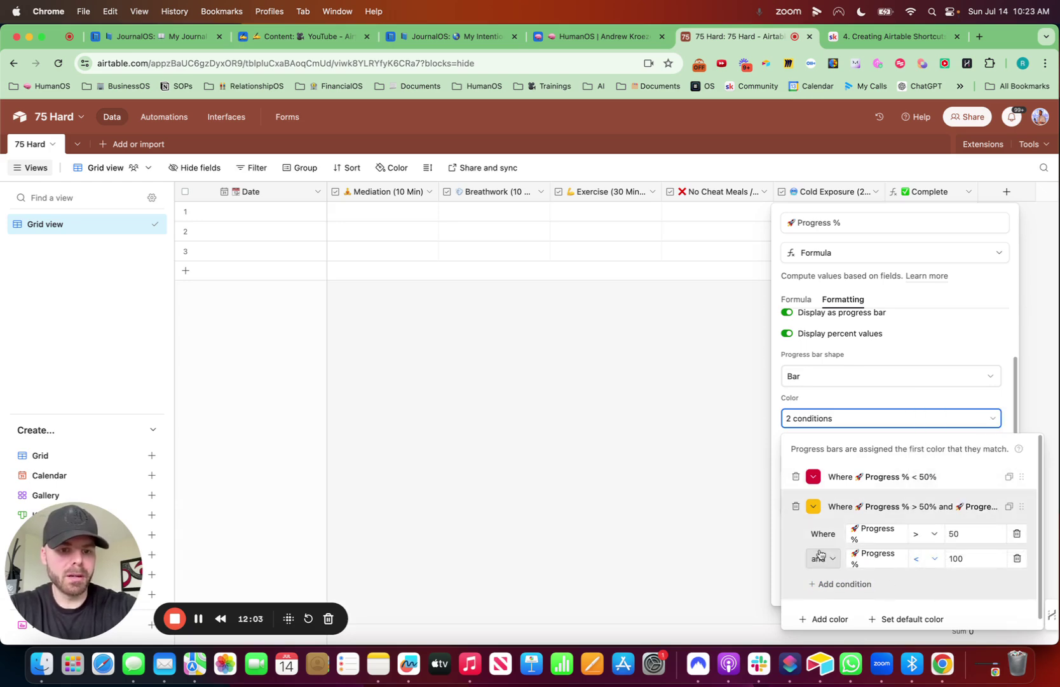
Add a green rule for values equal to 100, then create the Progress % field.
scroll(817, 604, "down", 1)
left_click(815, 611)
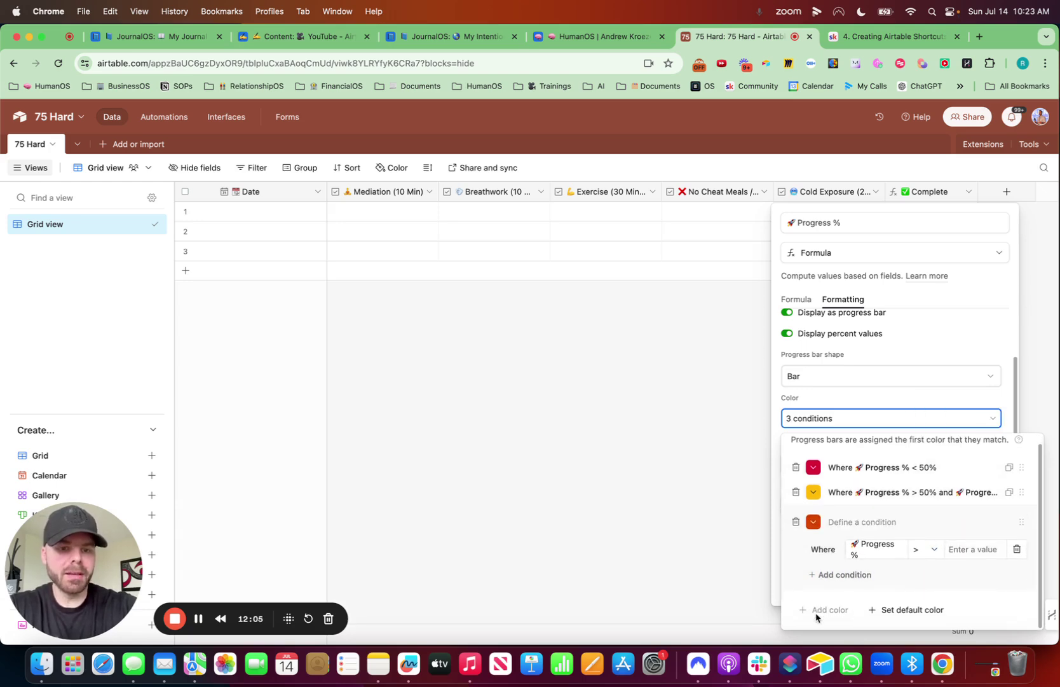
left_click(814, 522)
left_click(881, 564)
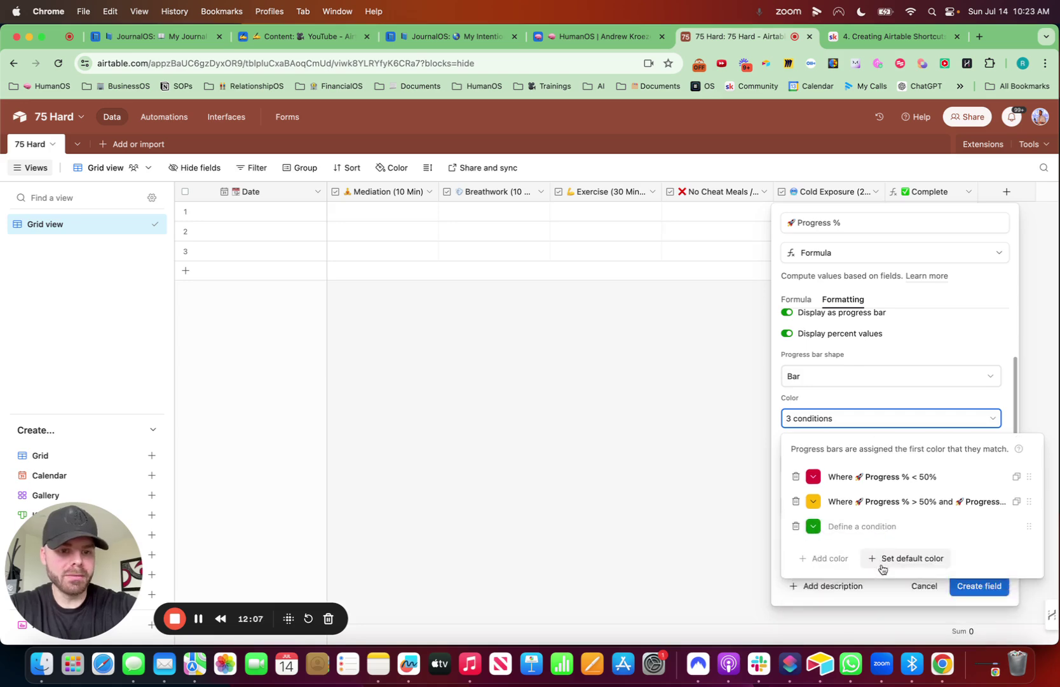
left_click(877, 533)
left_click(935, 559)
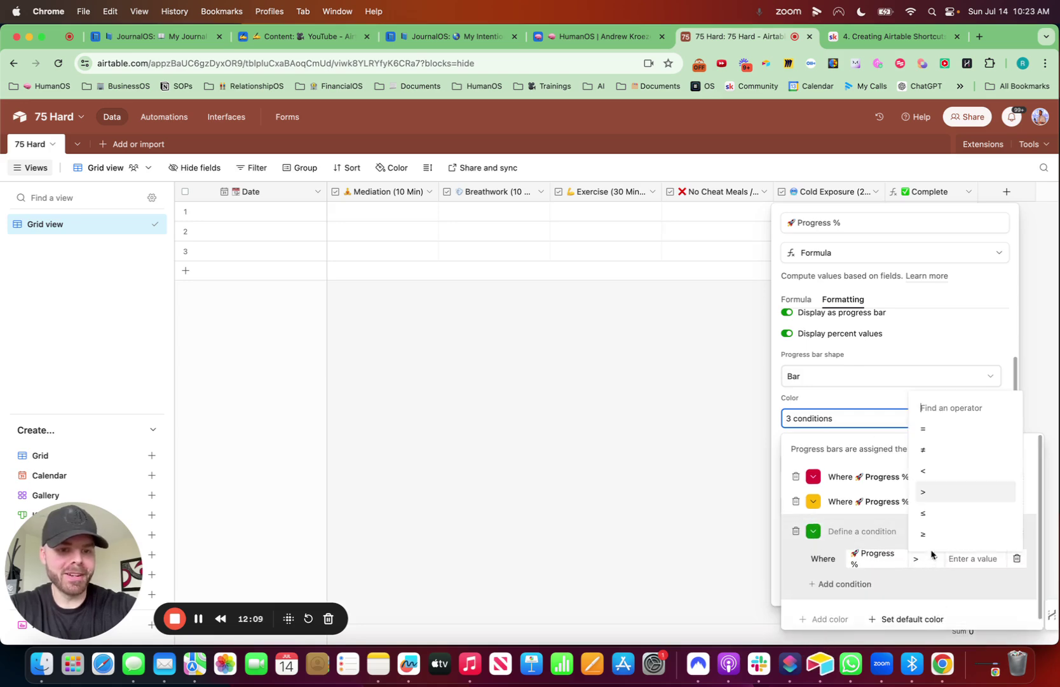
left_click(933, 435)
left_click(953, 559)
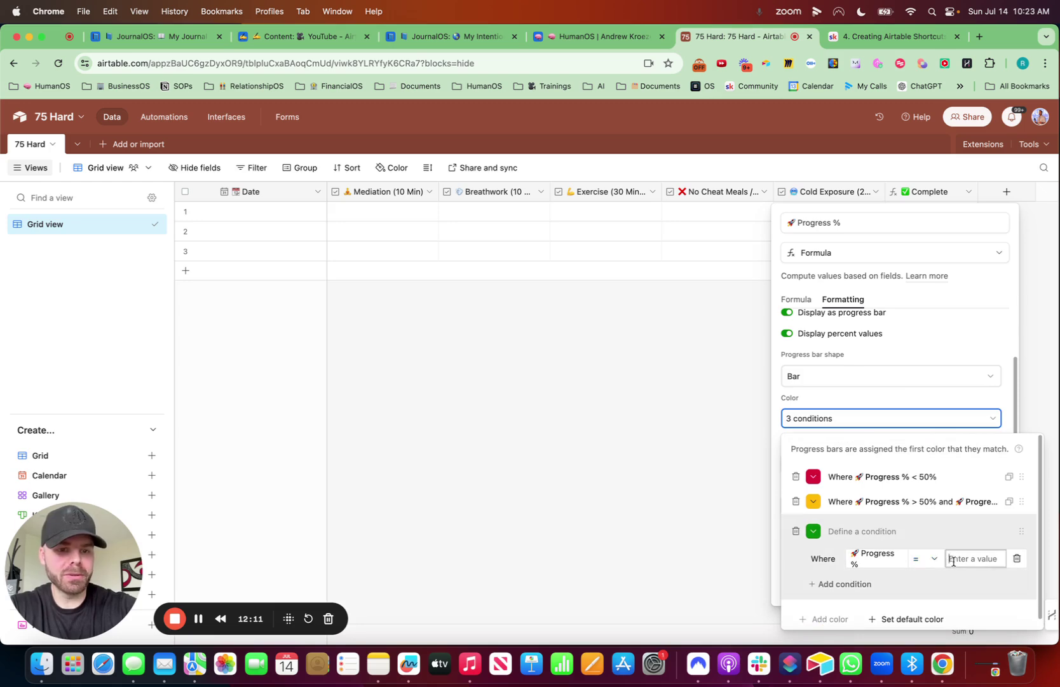
type("100")
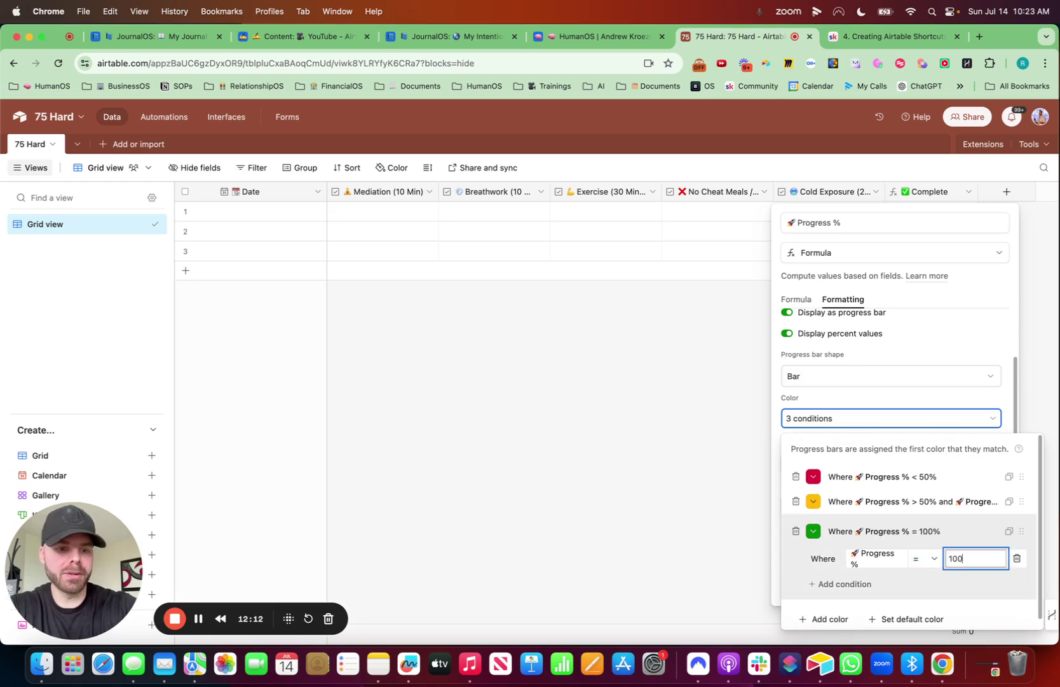
left_click(985, 287)
left_click(979, 586)
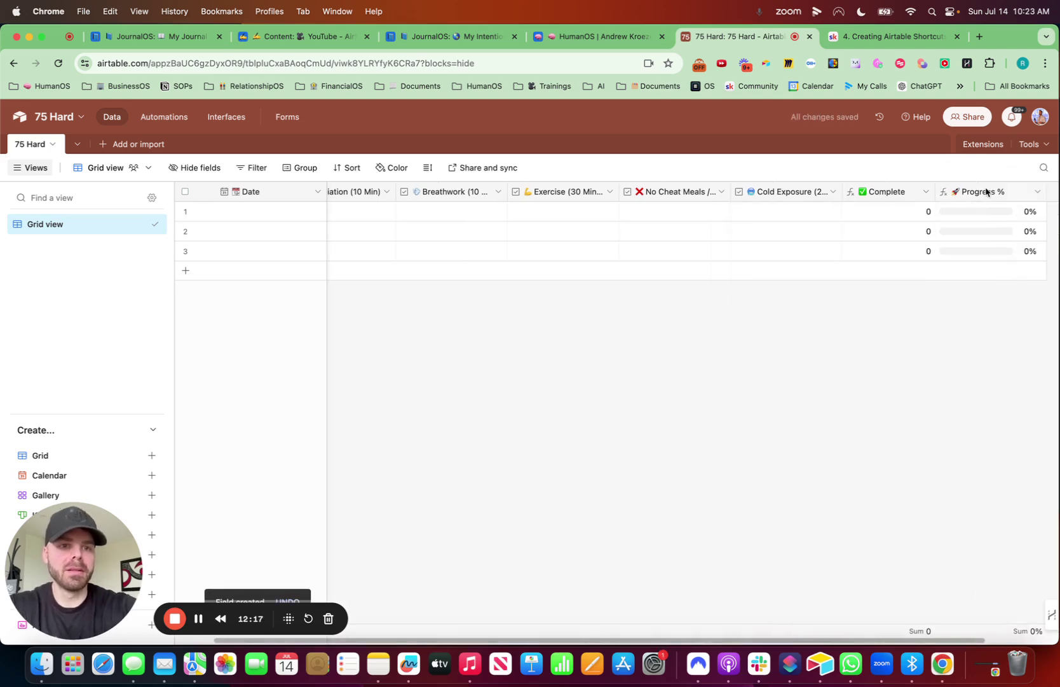
Move the Progress % column to sit right after Date.
left_click_drag(988, 191, 321, 190)
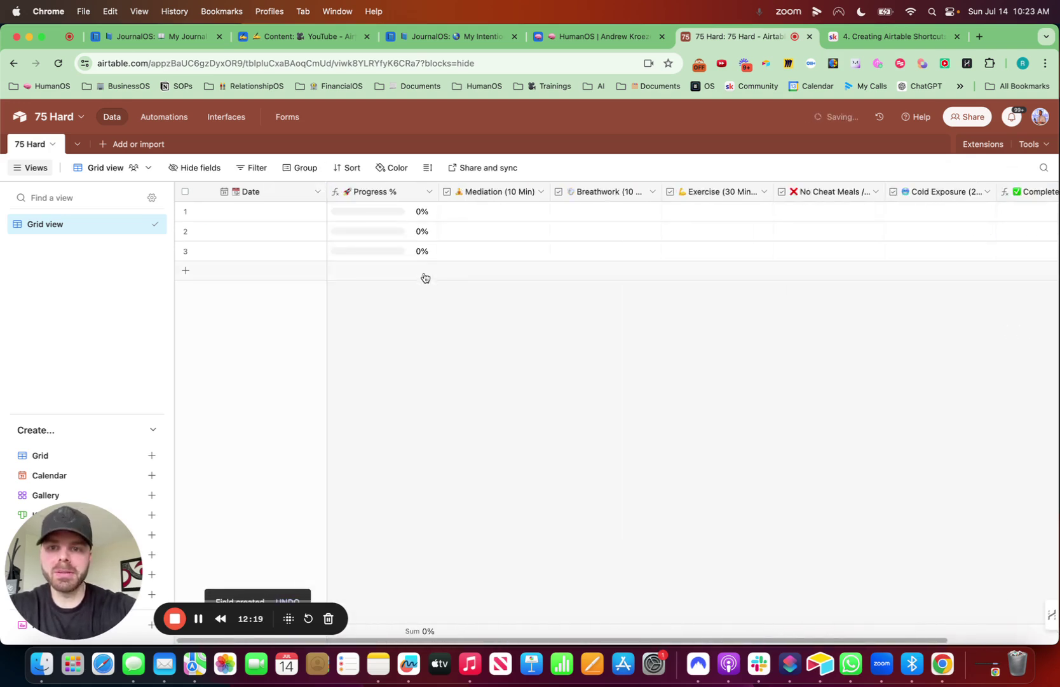
scroll(516, 299, "right", 3)
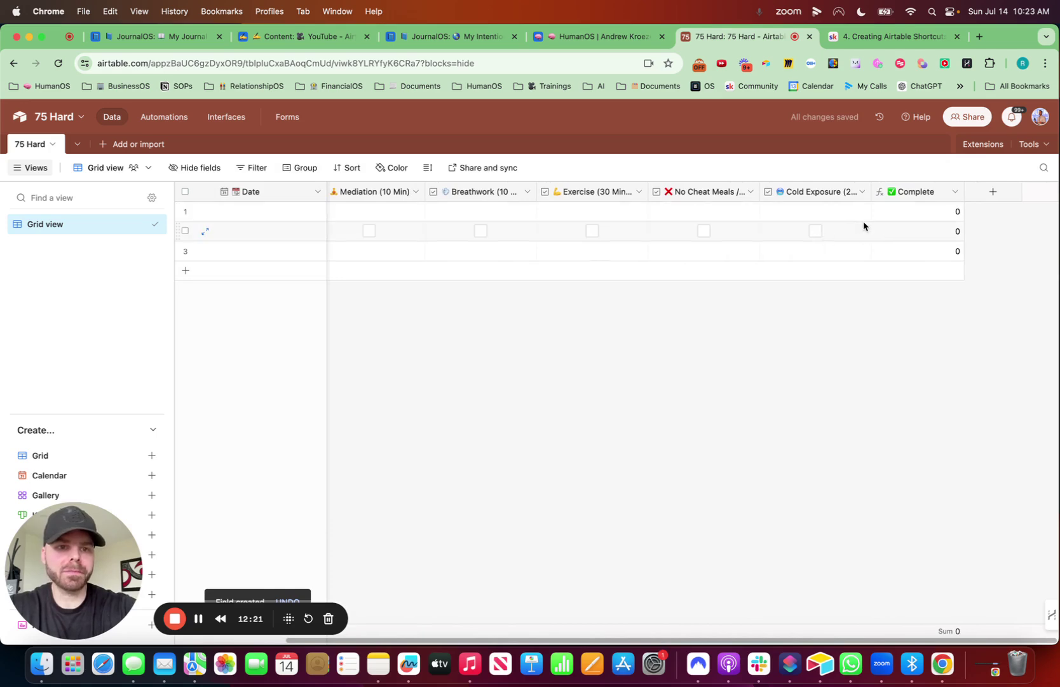
scroll(631, 367, "left", 3)
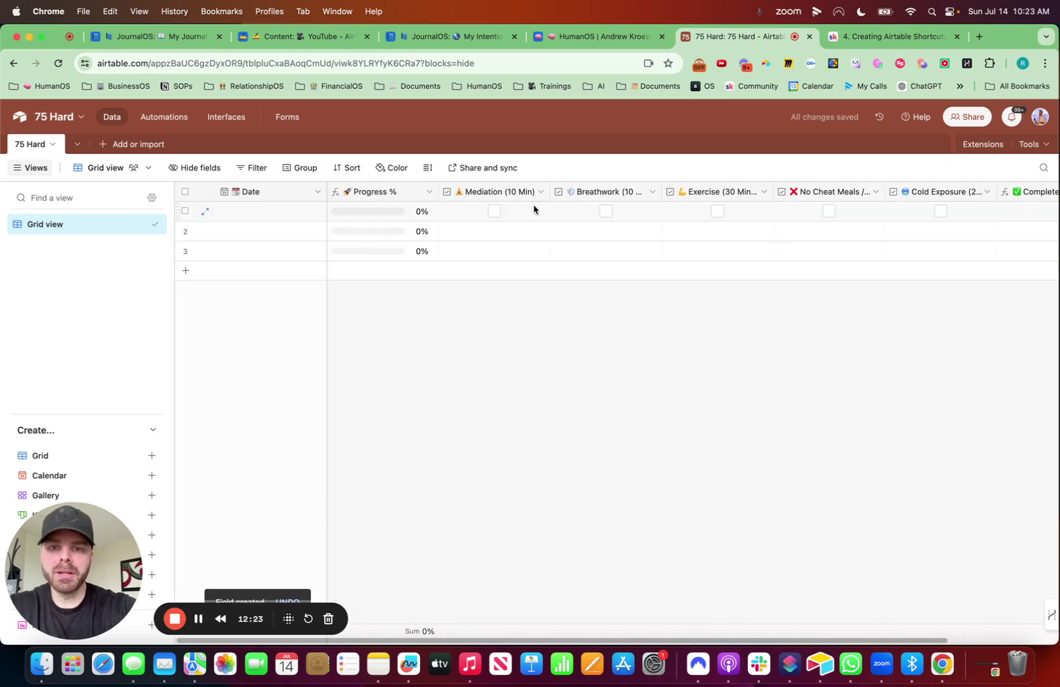
Check Mediation, Breathwork, Exercise, No Cheat Meals and Cold Exposure for record 1.
left_click(495, 212)
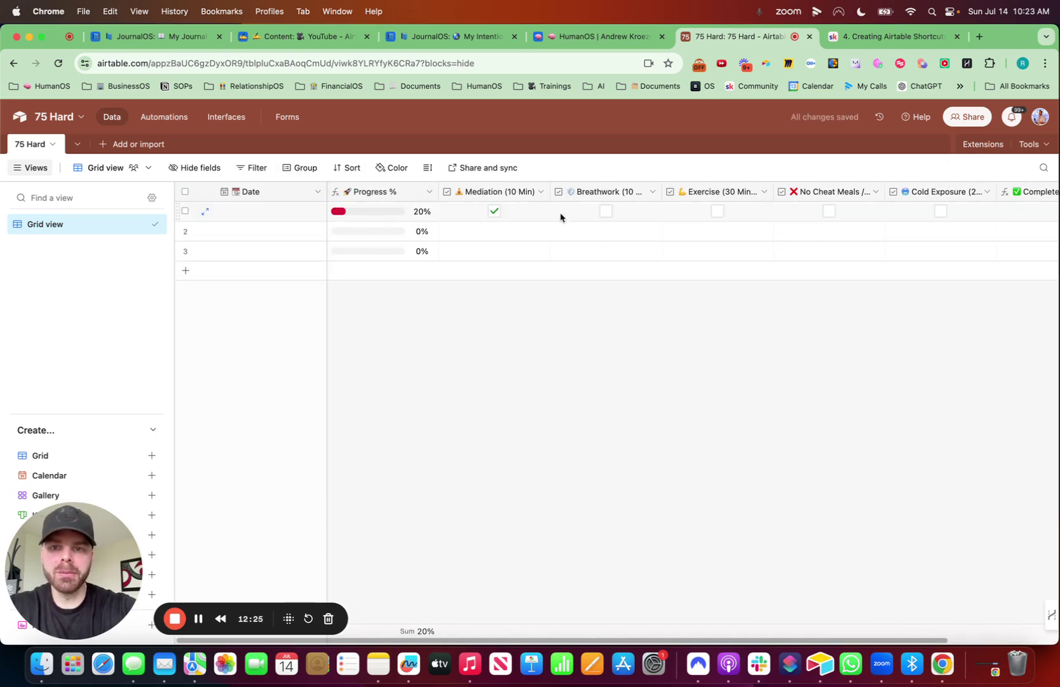
left_click(606, 212)
left_click(717, 212)
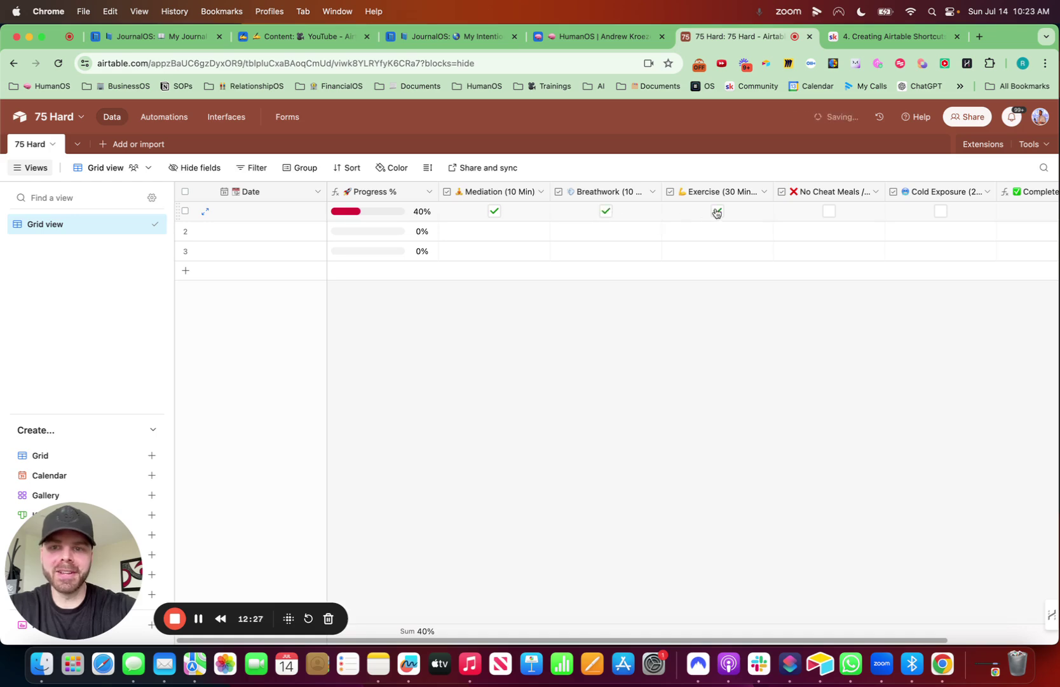
left_click(829, 212)
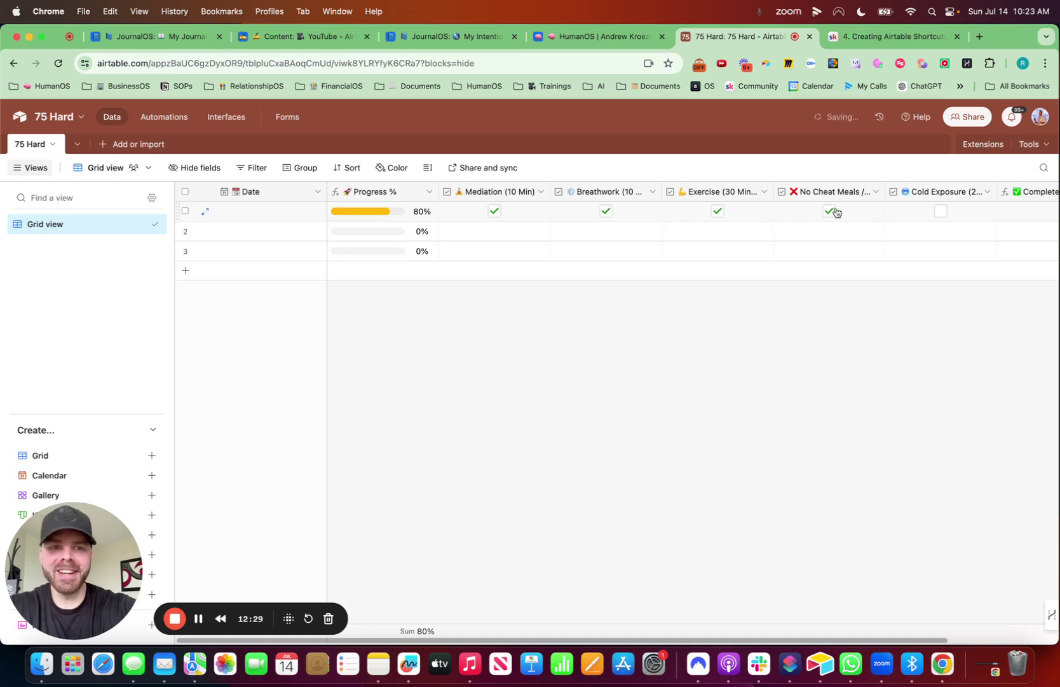
left_click(939, 212)
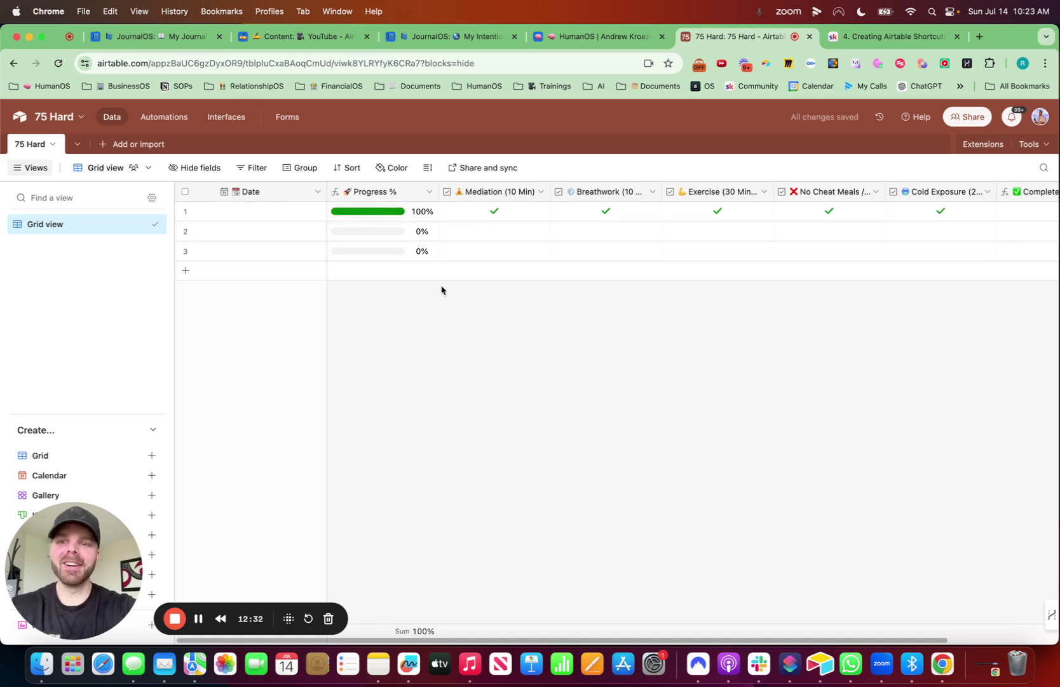
Delete the two empty records and set the first record's date to 7/14/2024.
left_click(185, 231)
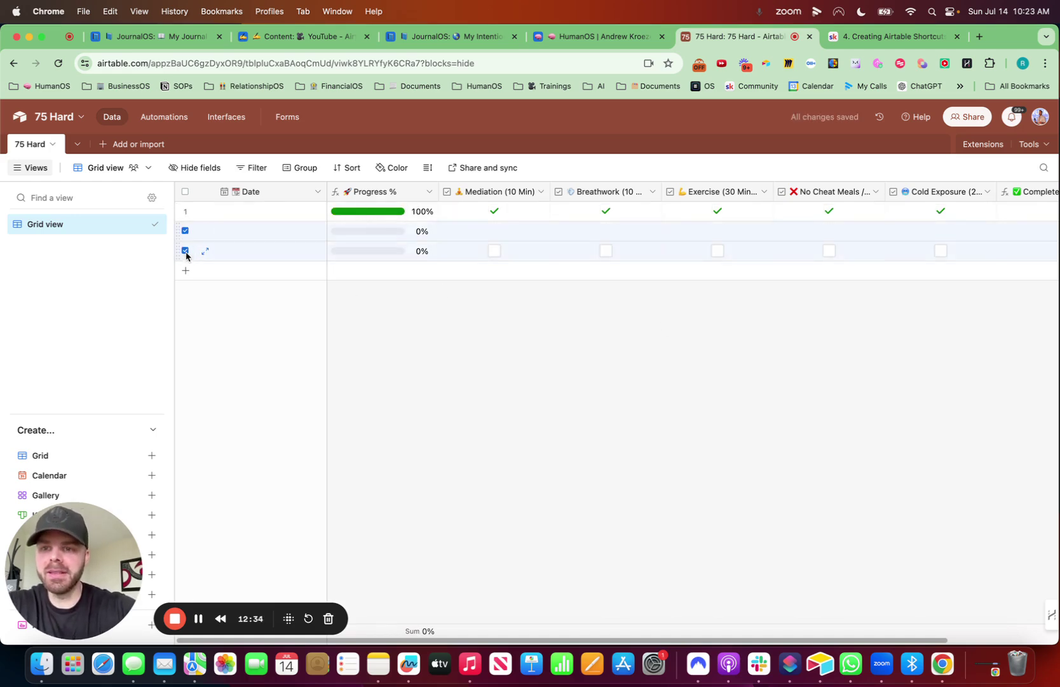
right_click(186, 254)
left_click(256, 304)
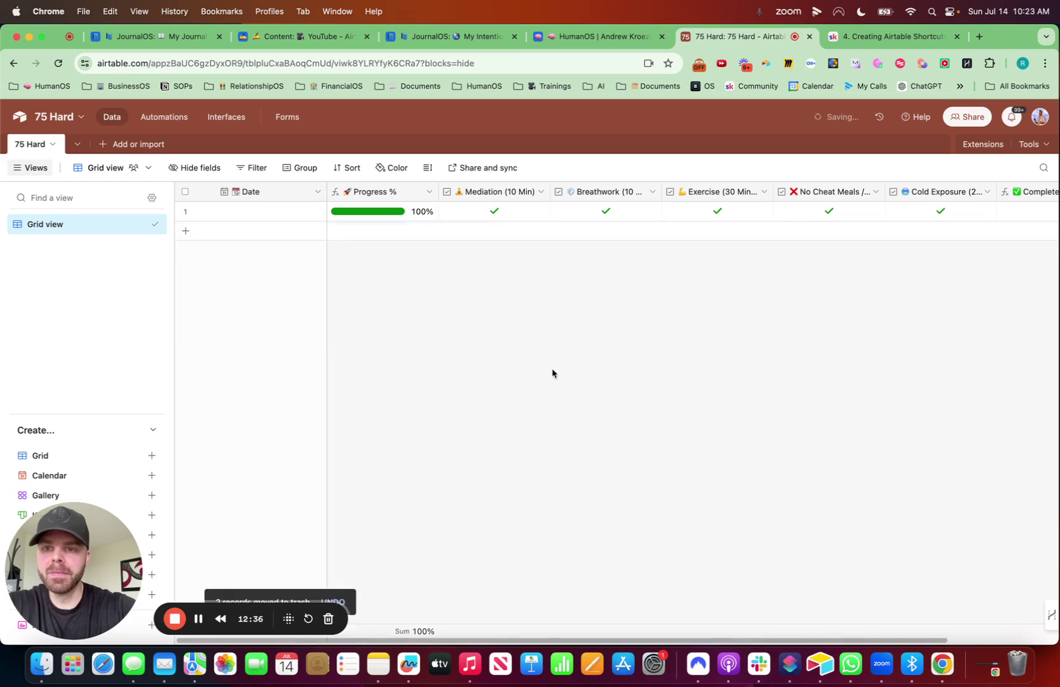
left_click(250, 210)
left_click(250, 209)
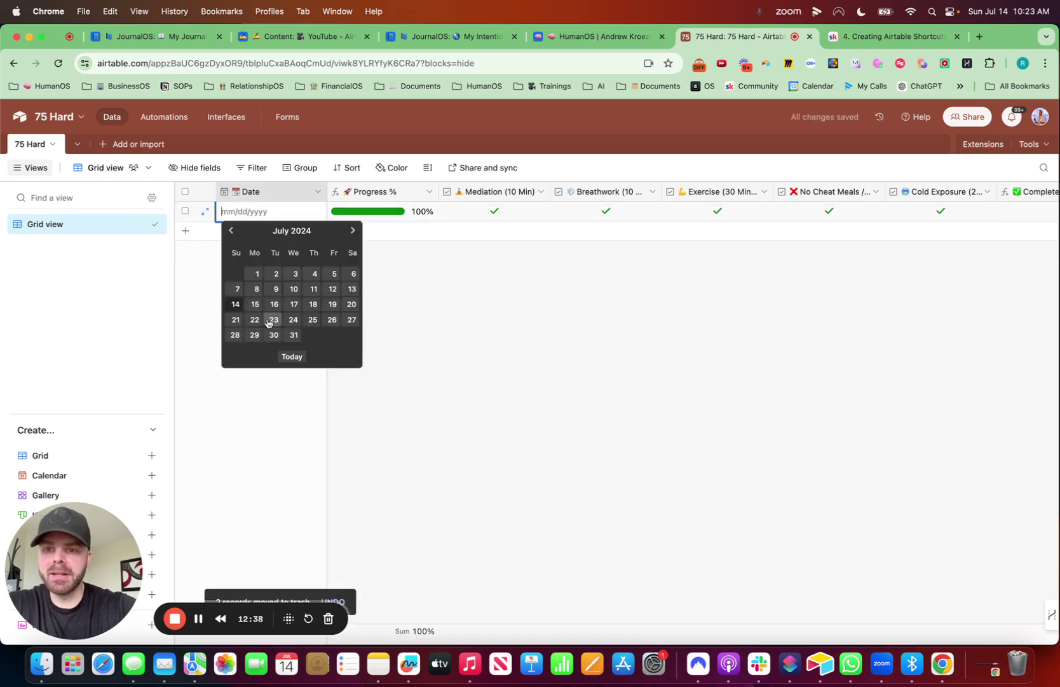
left_click(237, 304)
left_click(468, 362)
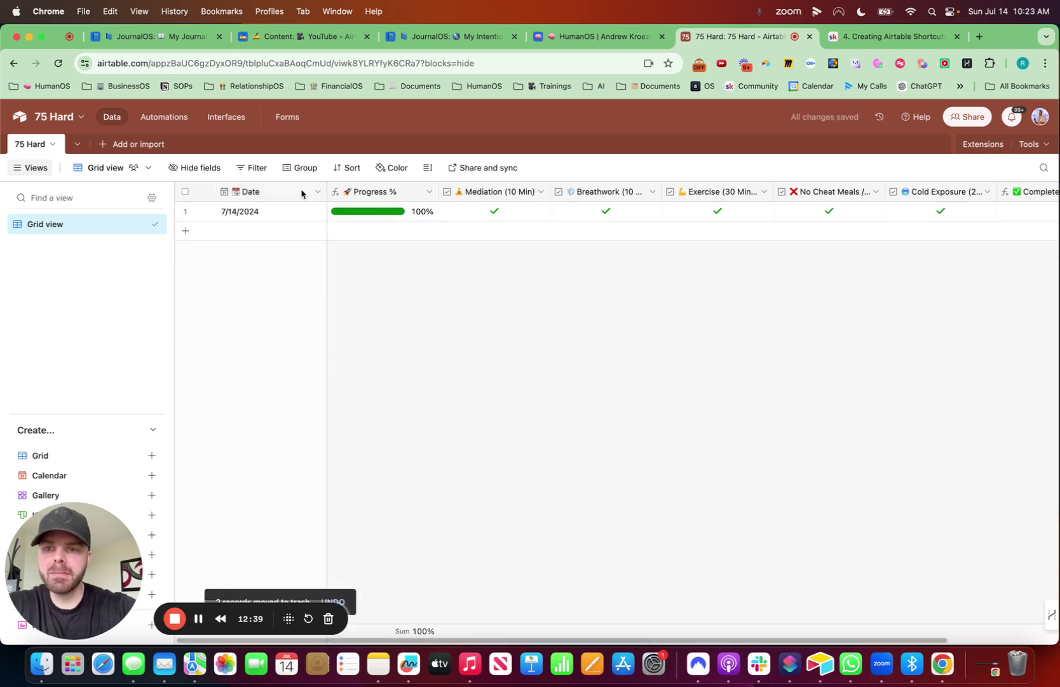
Sort the table by Date from latest to earliest.
left_click(358, 168)
left_click(396, 238)
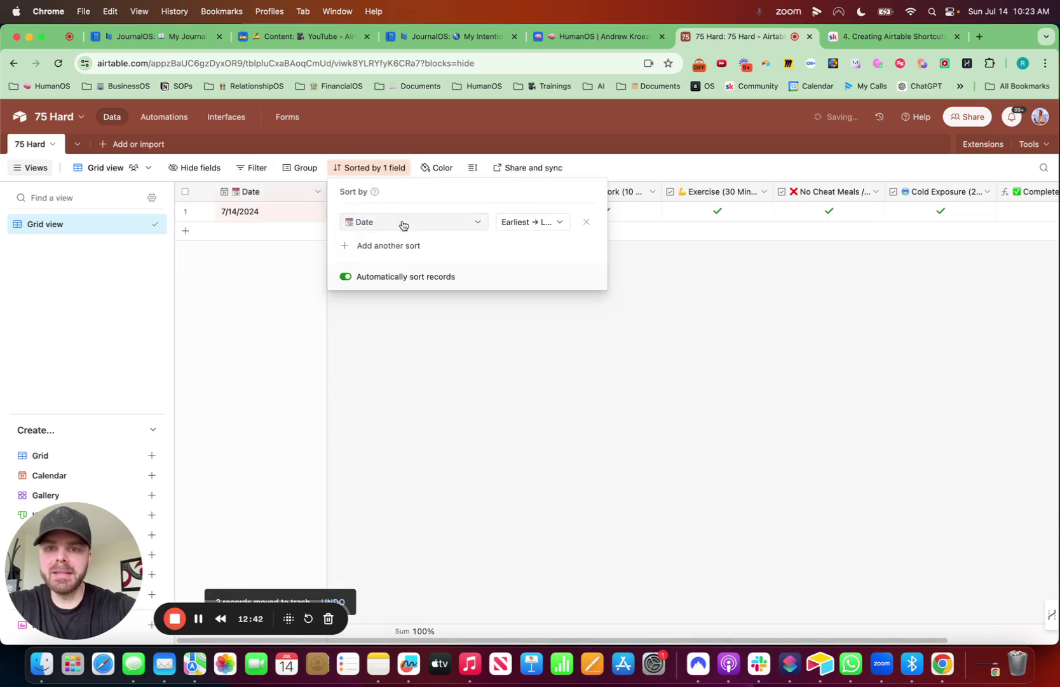
left_click(530, 224)
left_click(533, 264)
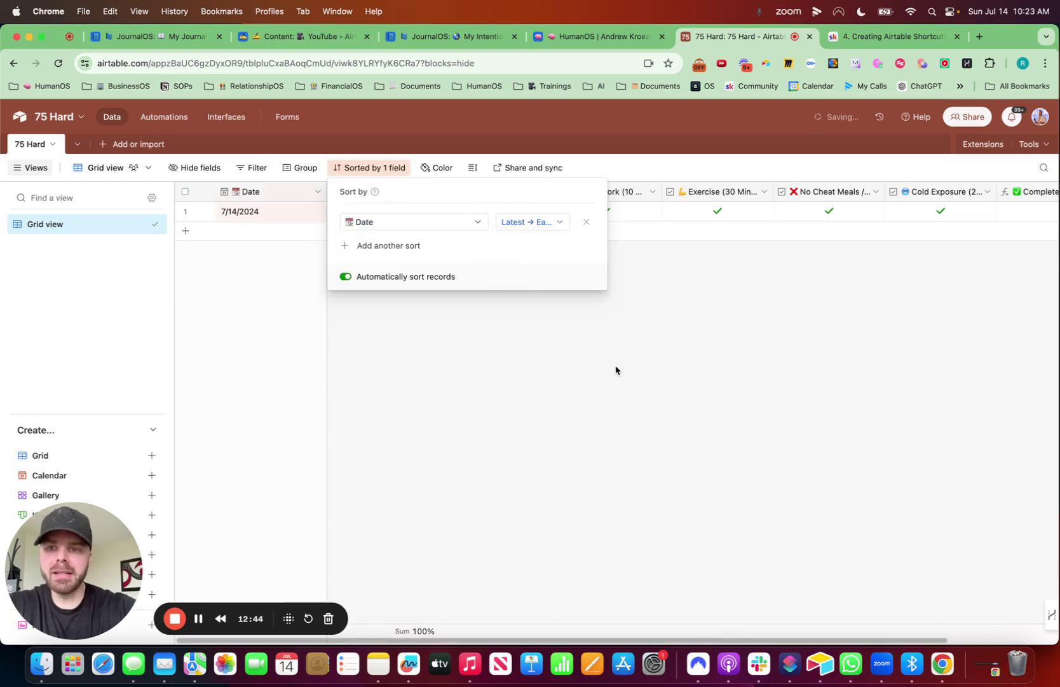
left_click(615, 370)
Add three records dated 7/13, 7/12 and 7/11/2024.
left_click(186, 230)
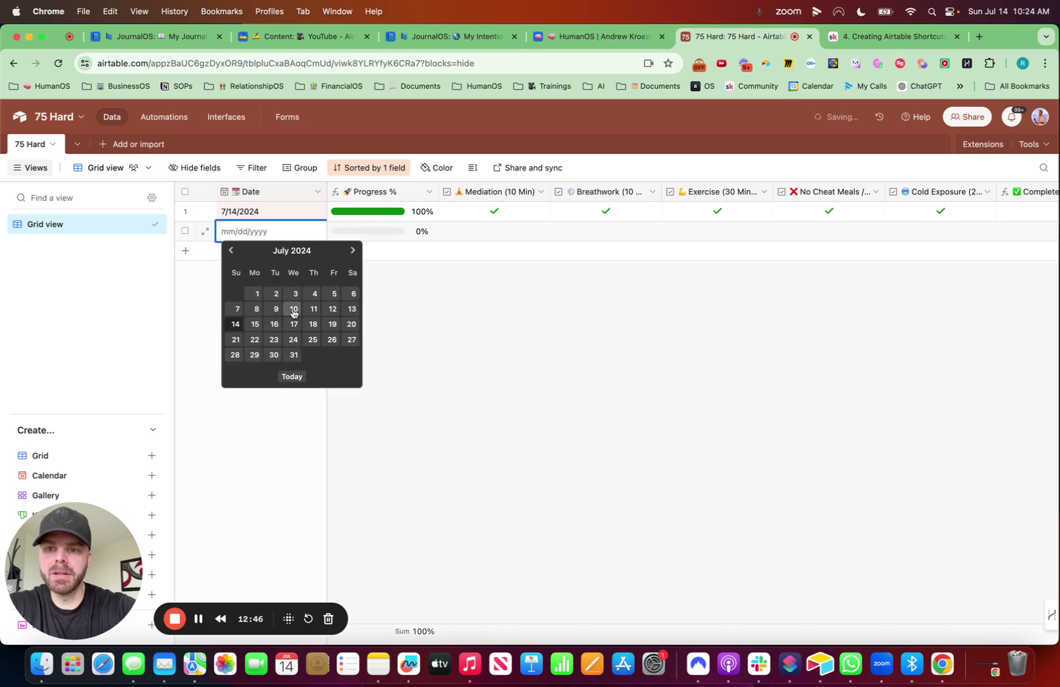
left_click(354, 318)
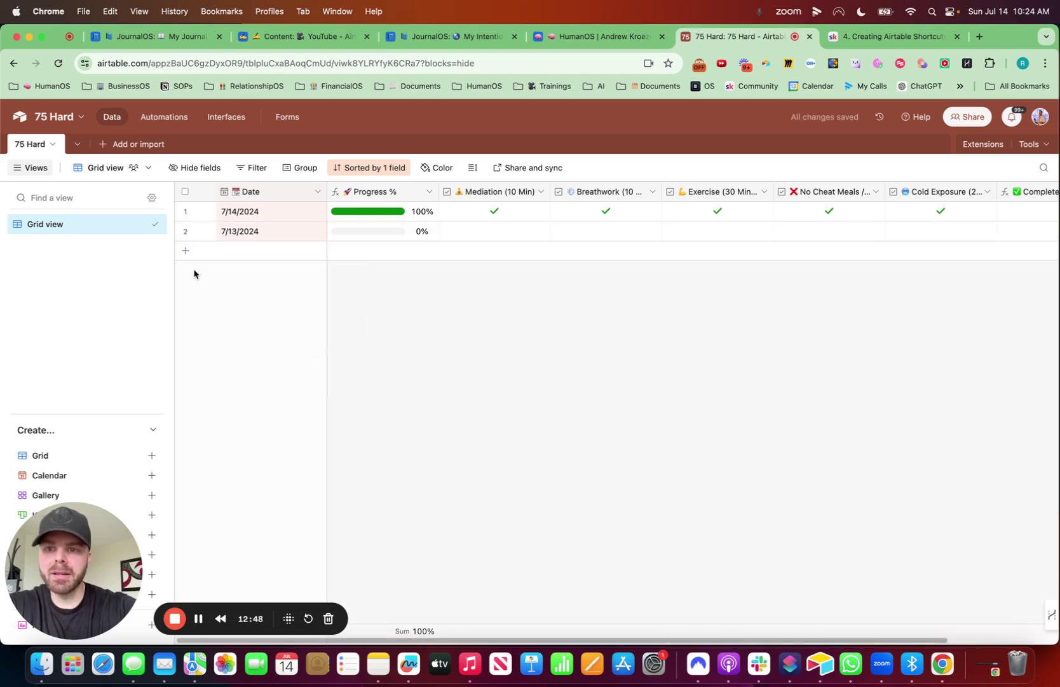
left_click(186, 251)
left_click(332, 328)
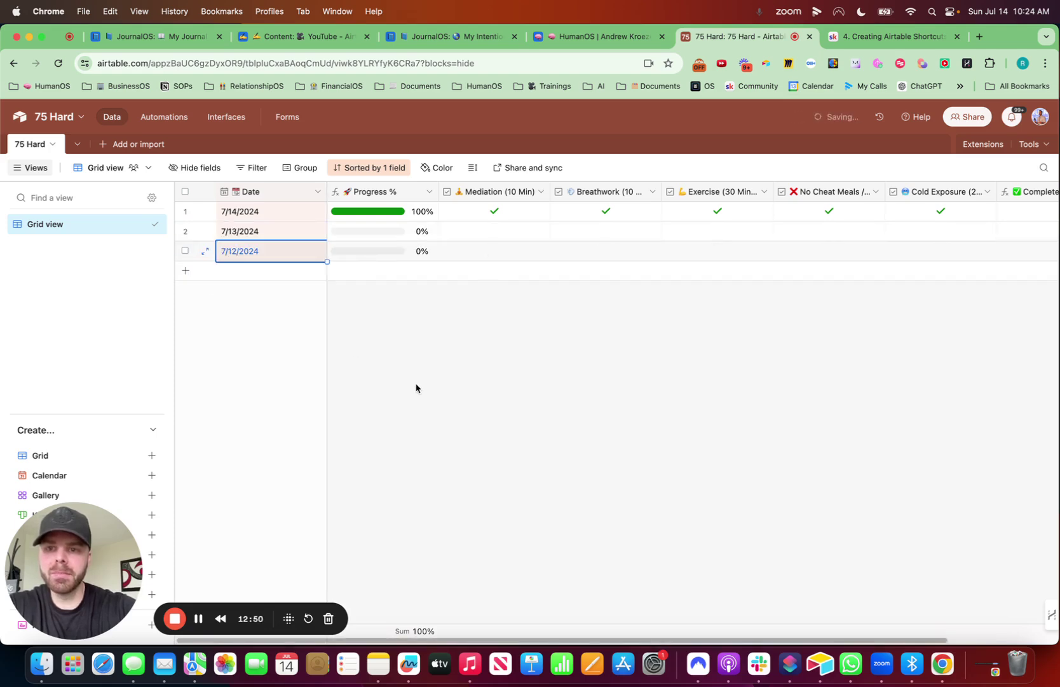
left_click(186, 280)
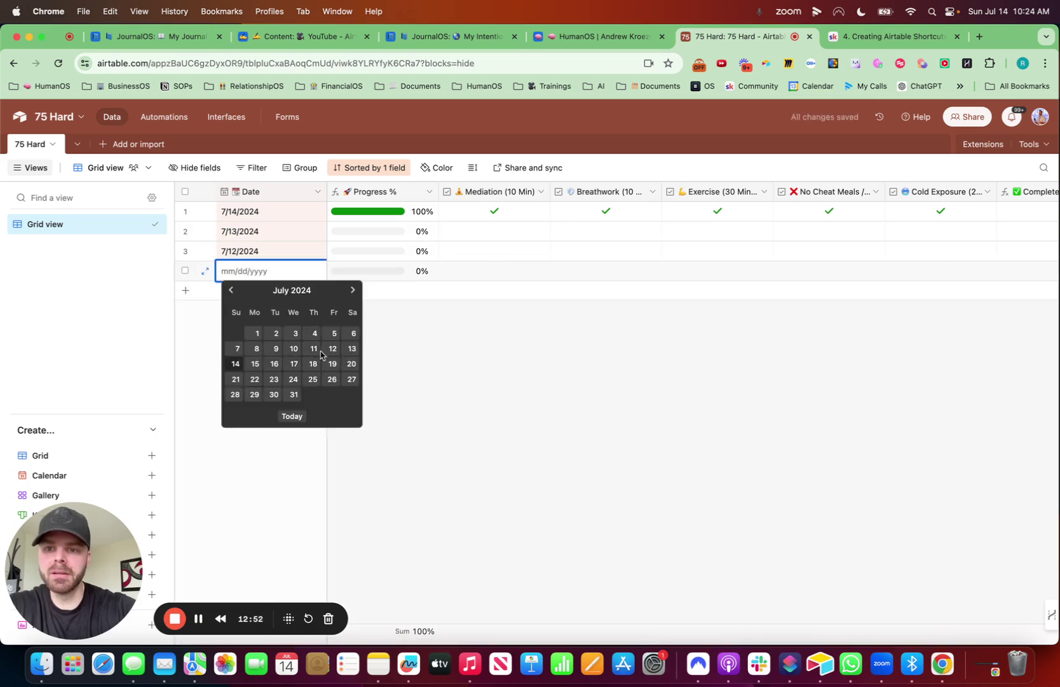
left_click(310, 349)
scroll(537, 427, "right", 3)
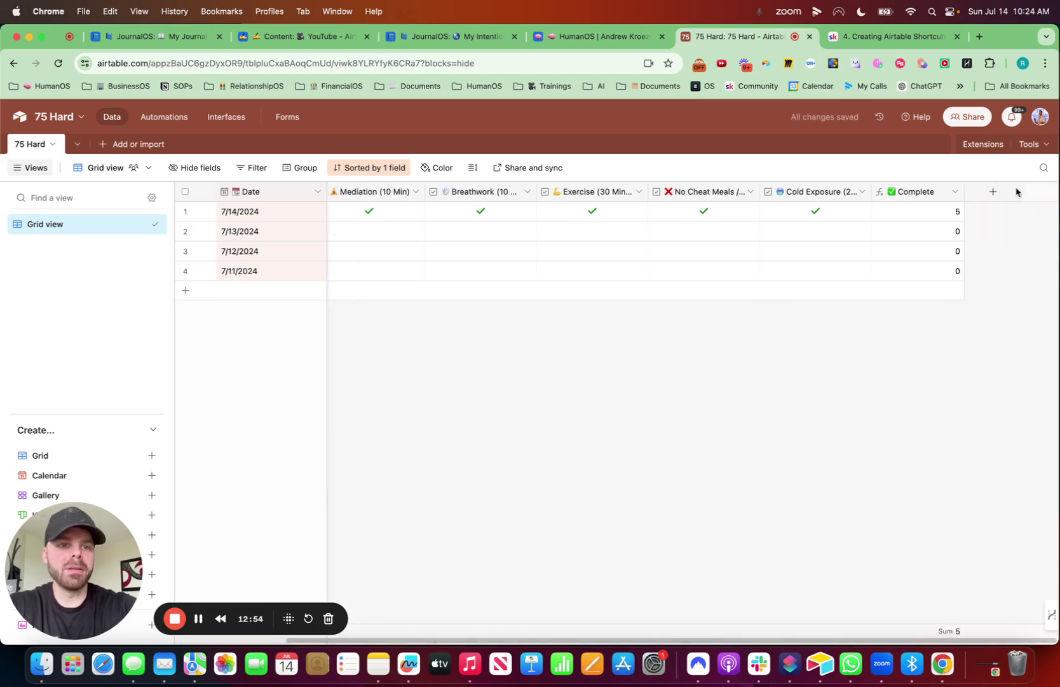
Add a new single-select field named with a moon emoji and 'Month'.
left_click(991, 191)
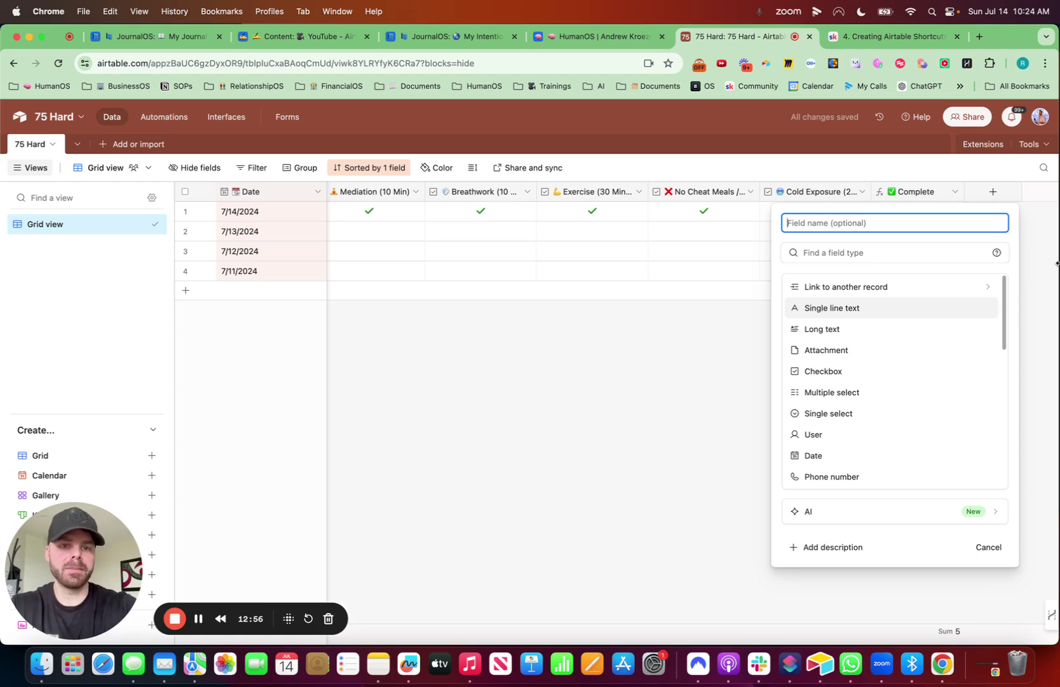
key("ctrl+super+space")
type("moon")
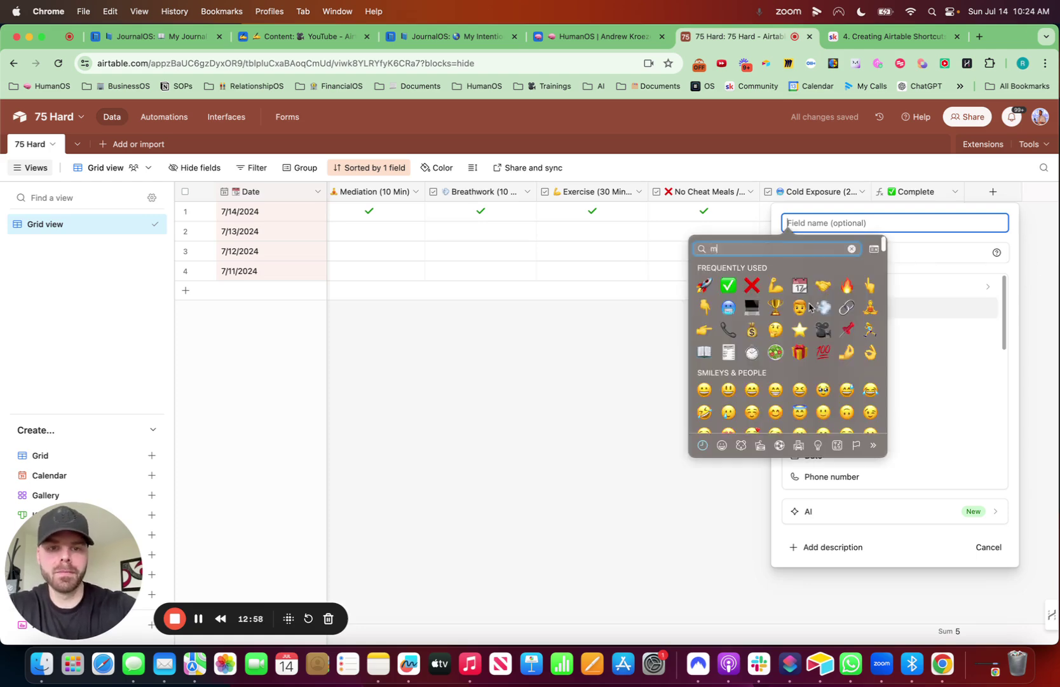
left_click(704, 278)
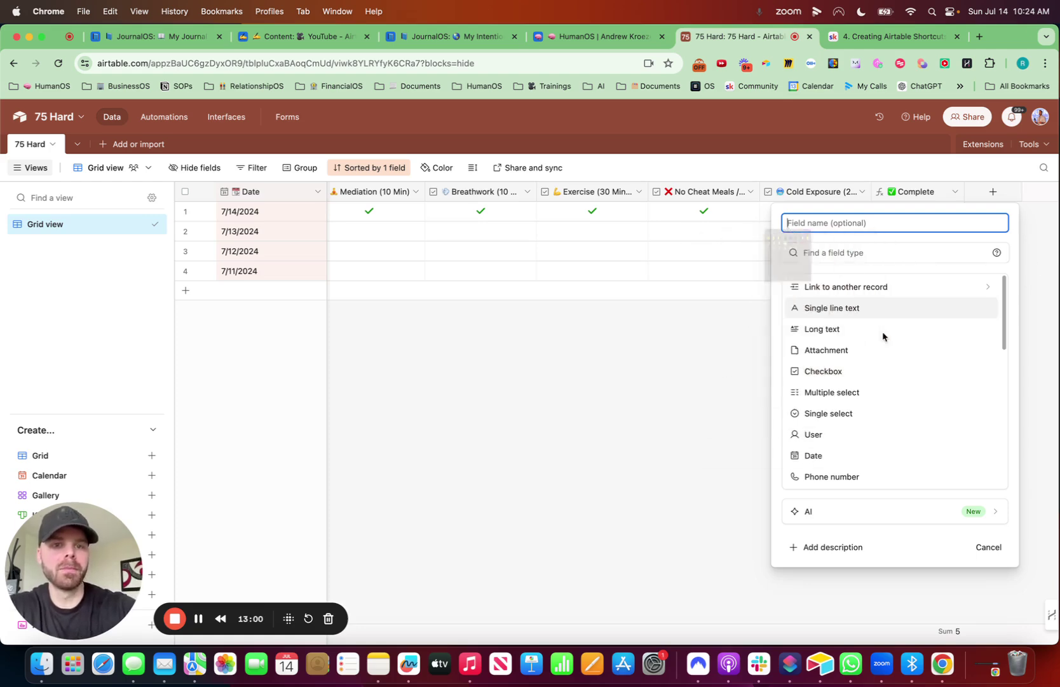
type("Month")
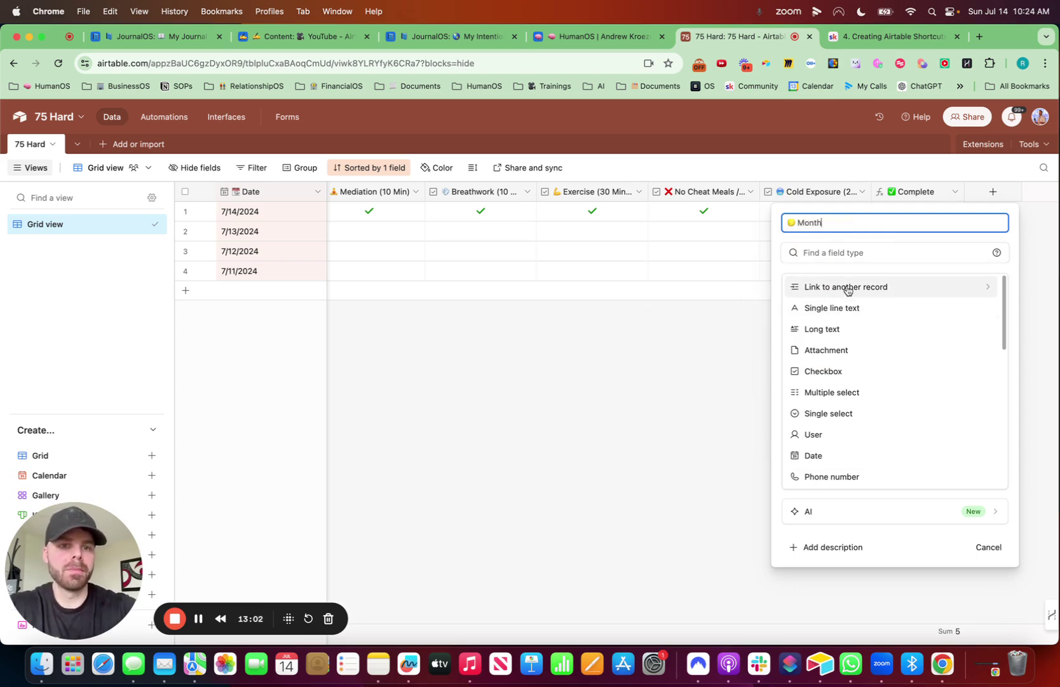
left_click(826, 254)
type("singl")
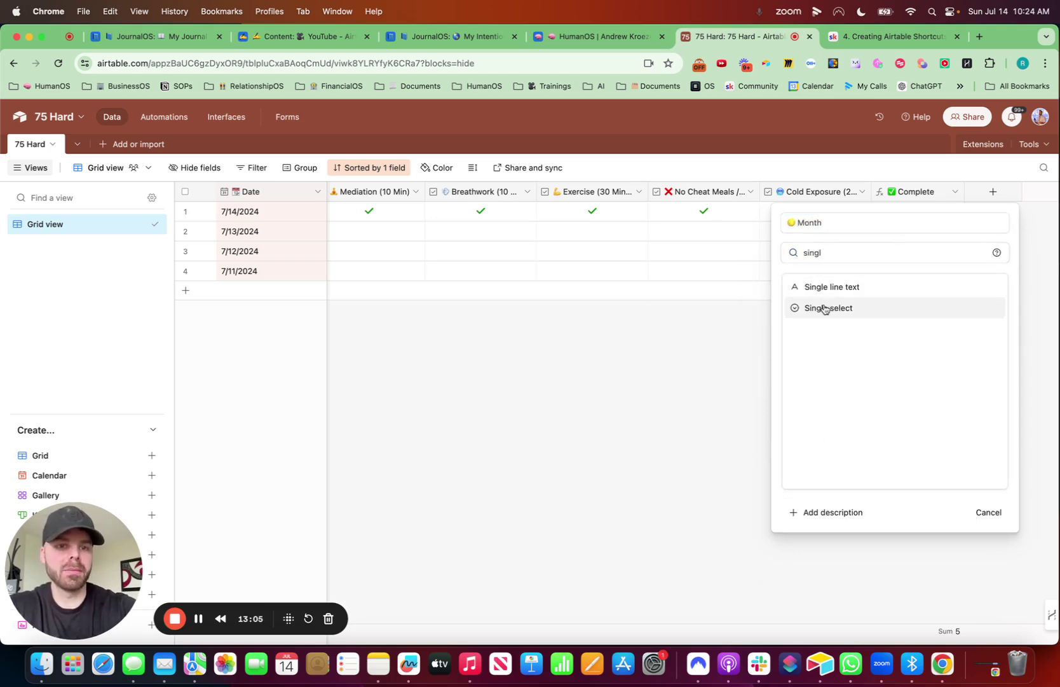
left_click(827, 308)
Enter the month options January through November, one per line.
left_click(842, 365)
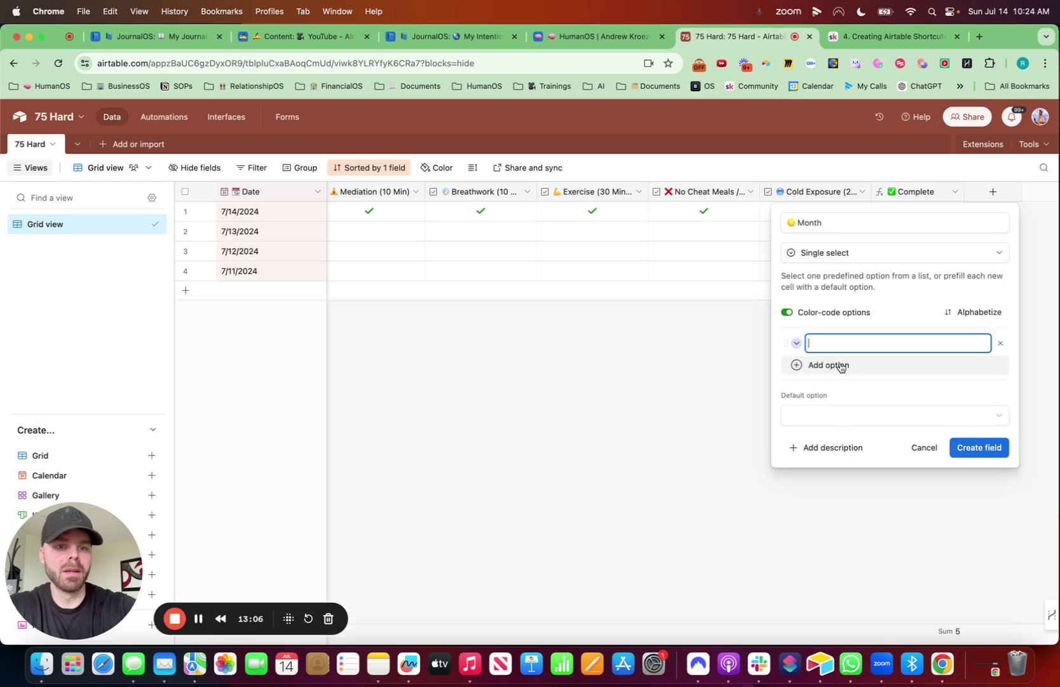
type("Januar")
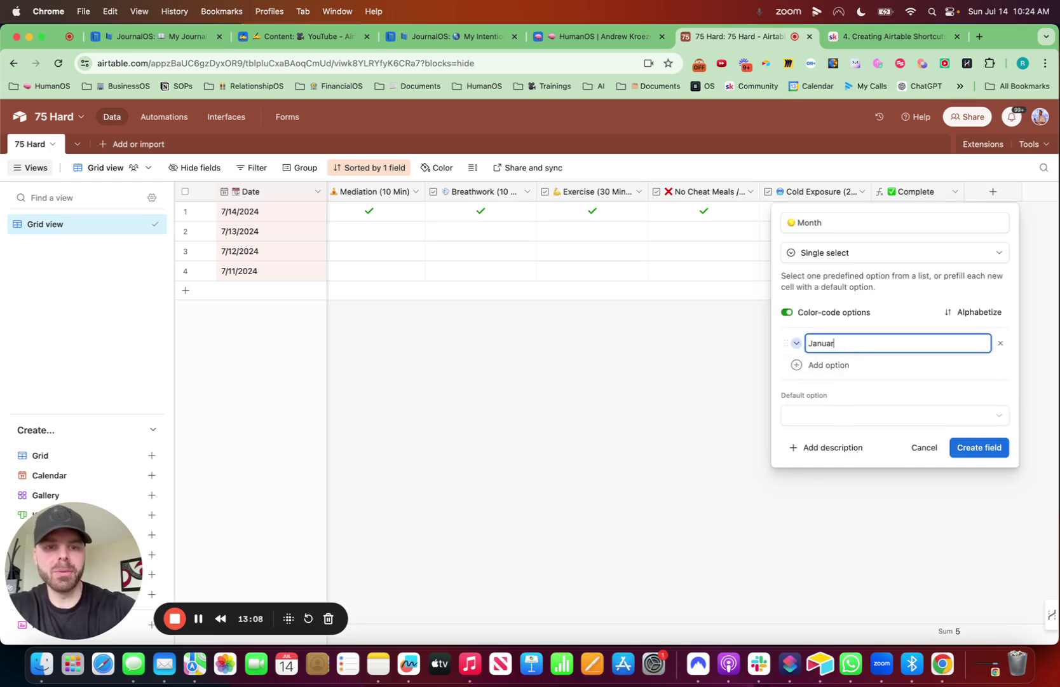
type("y")
key("Return")
type("Febuary")
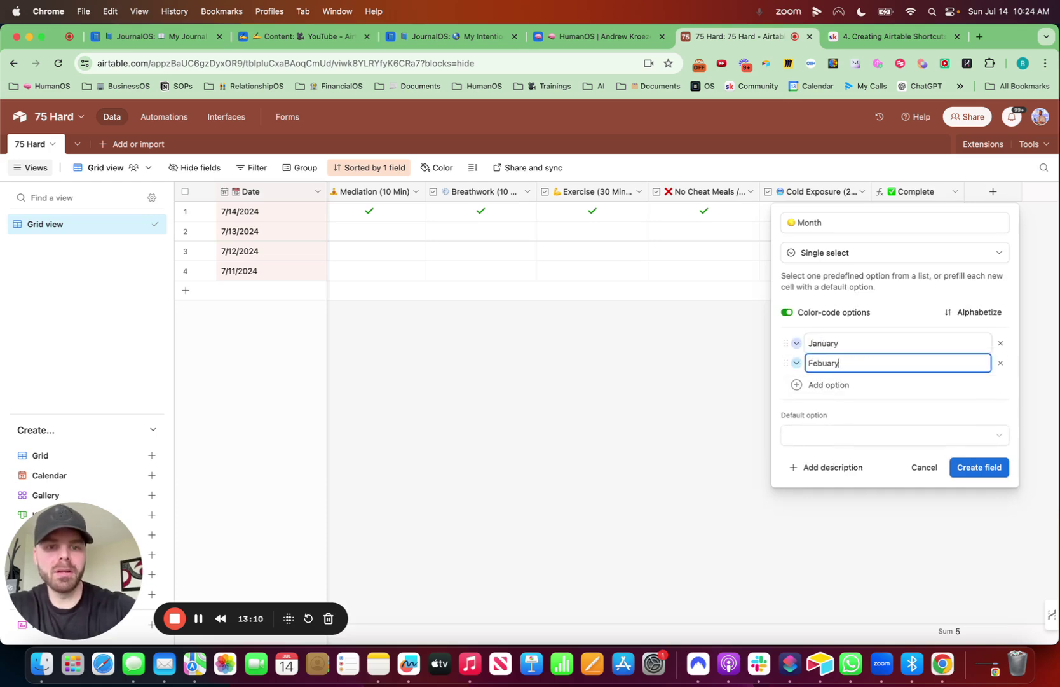
key("Return")
type("March")
key("Return")
type("Apri")
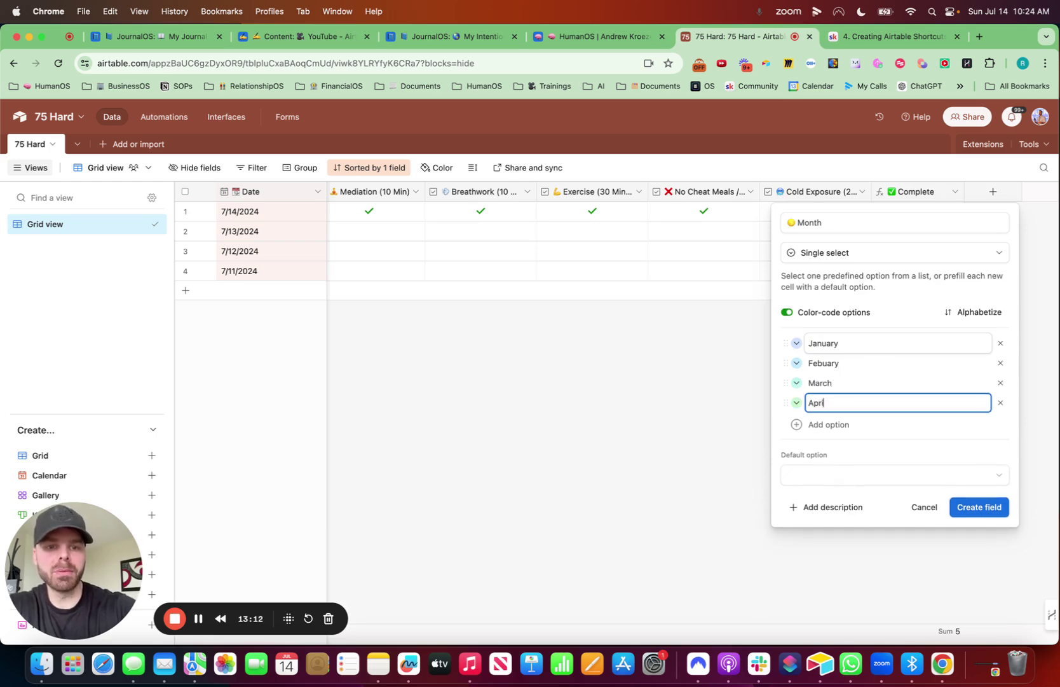
type("l")
key("Return")
type("May")
key("Return")
type("Jun")
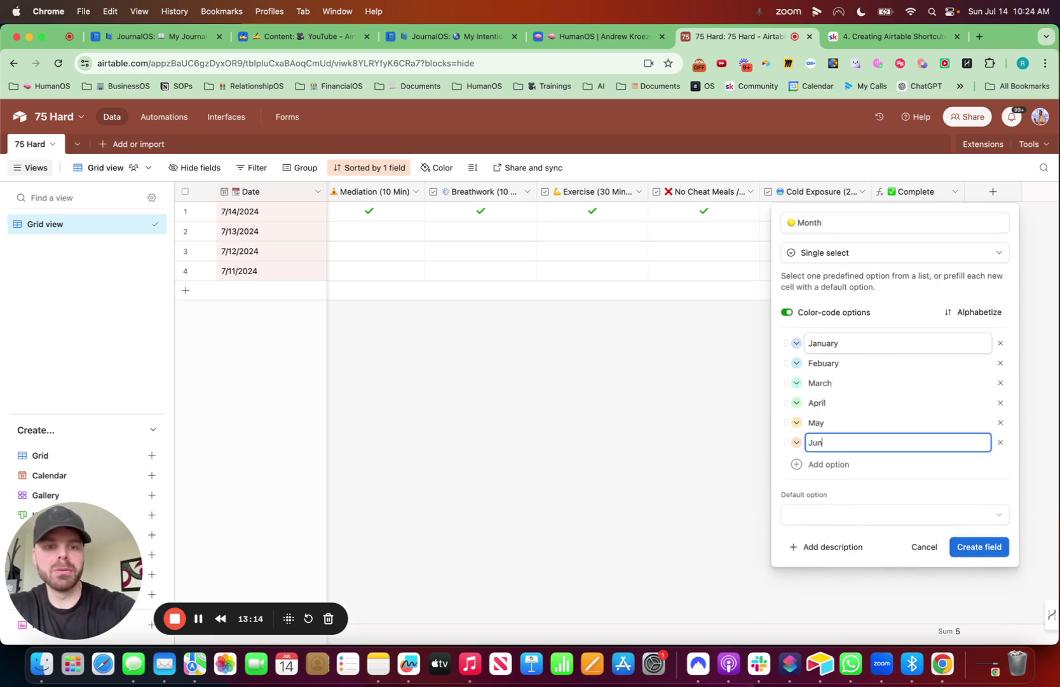
type("e")
key("Return")
type("July")
key("Return")
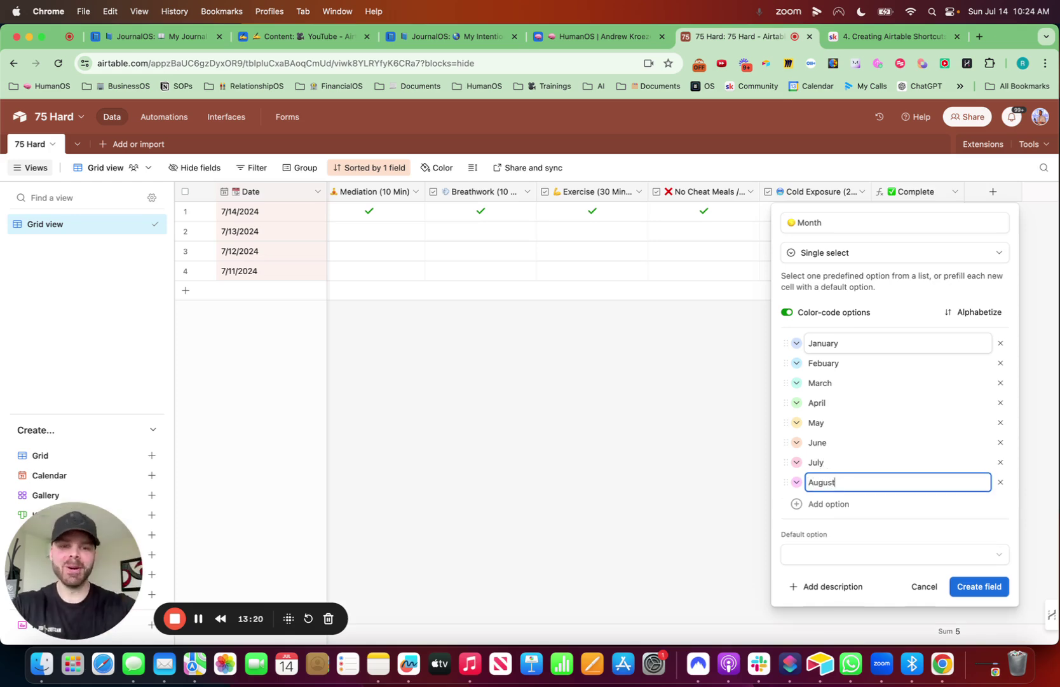
key("Return")
type("September")
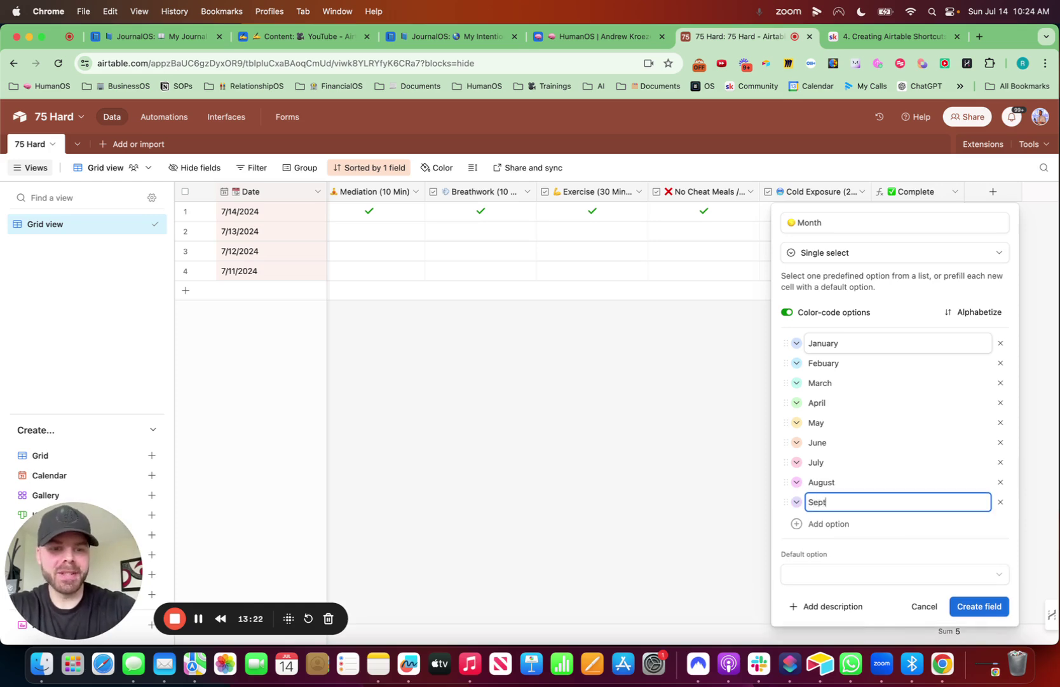
key("Return")
type("O")
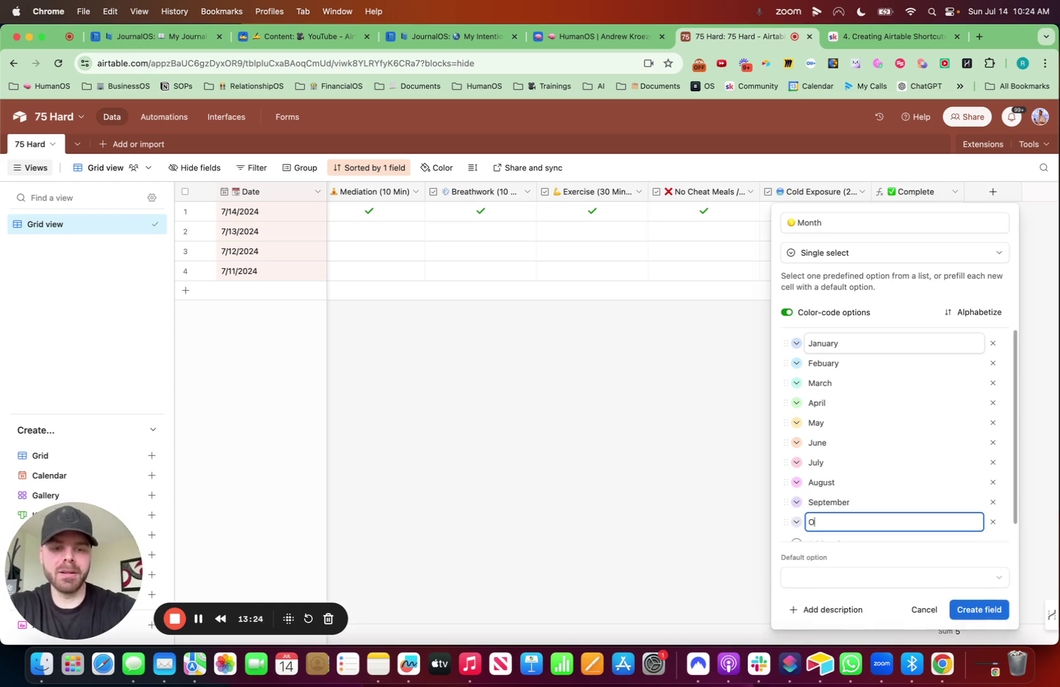
type("ctober")
key("Return")
type("N")
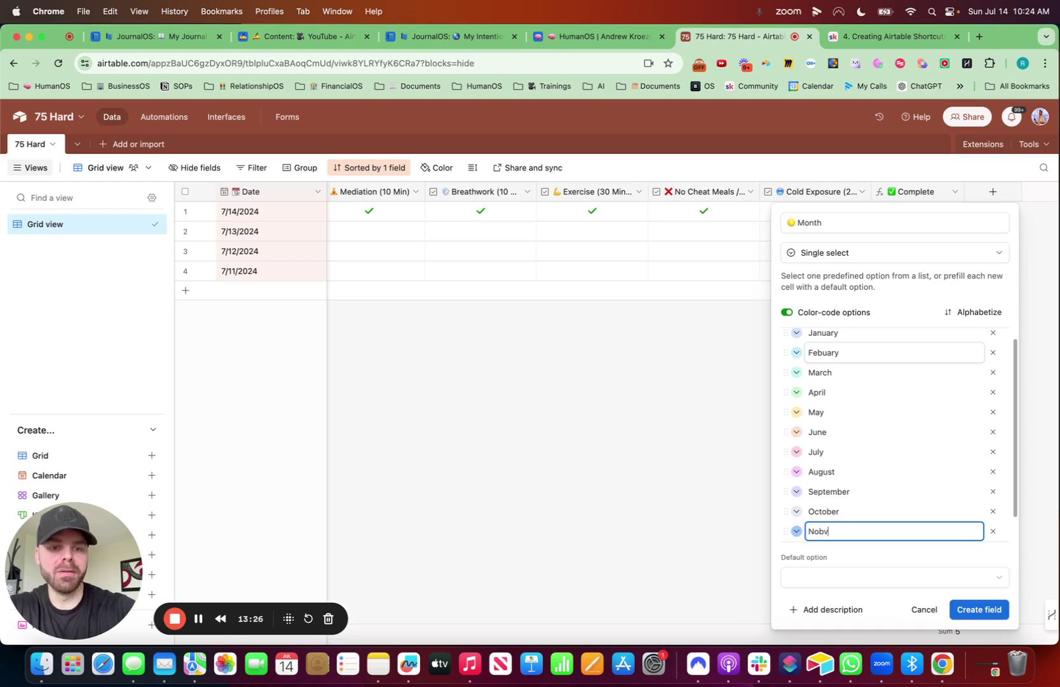
type("ovember")
key("Return")
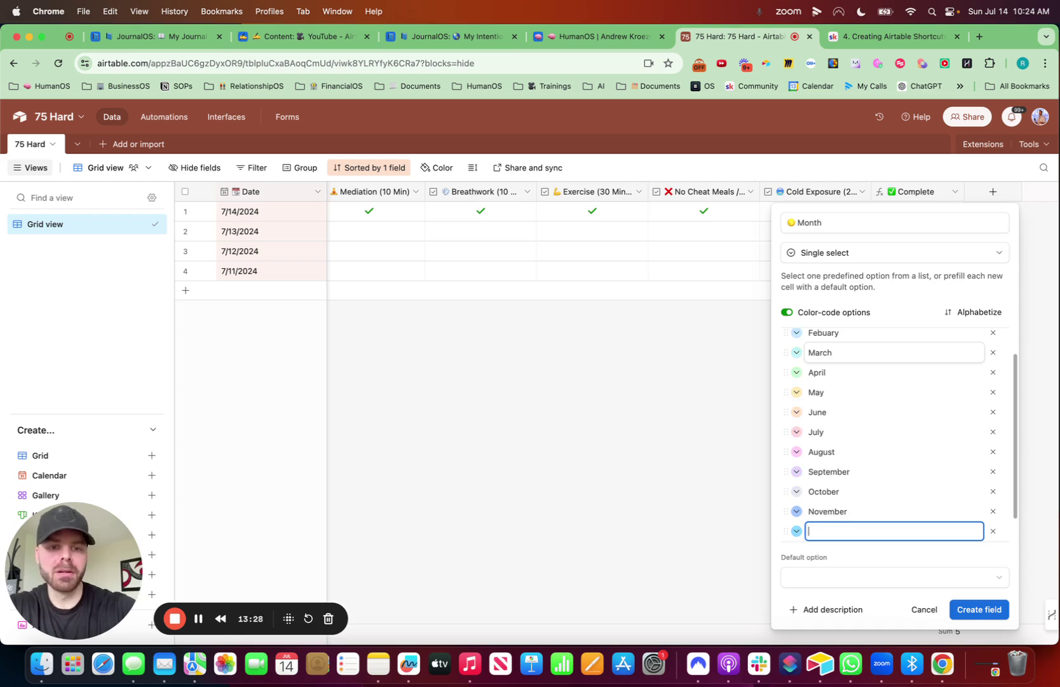
Finish the Month field with December, set the 7/14/2024 record to July, and narrow the column.
type("December")
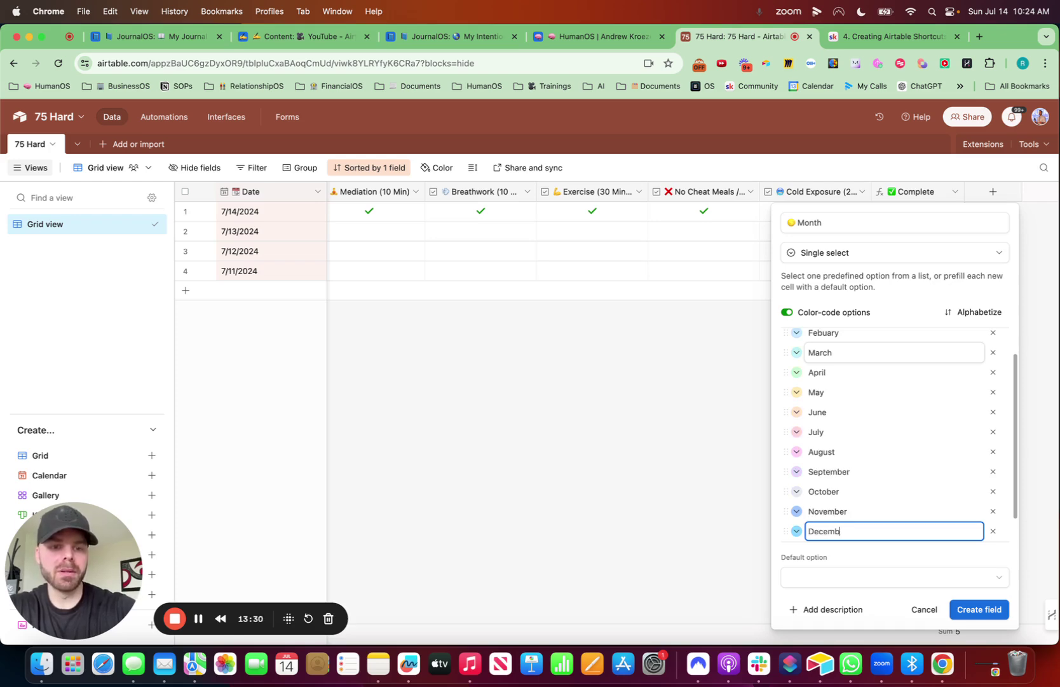
left_click(1007, 606)
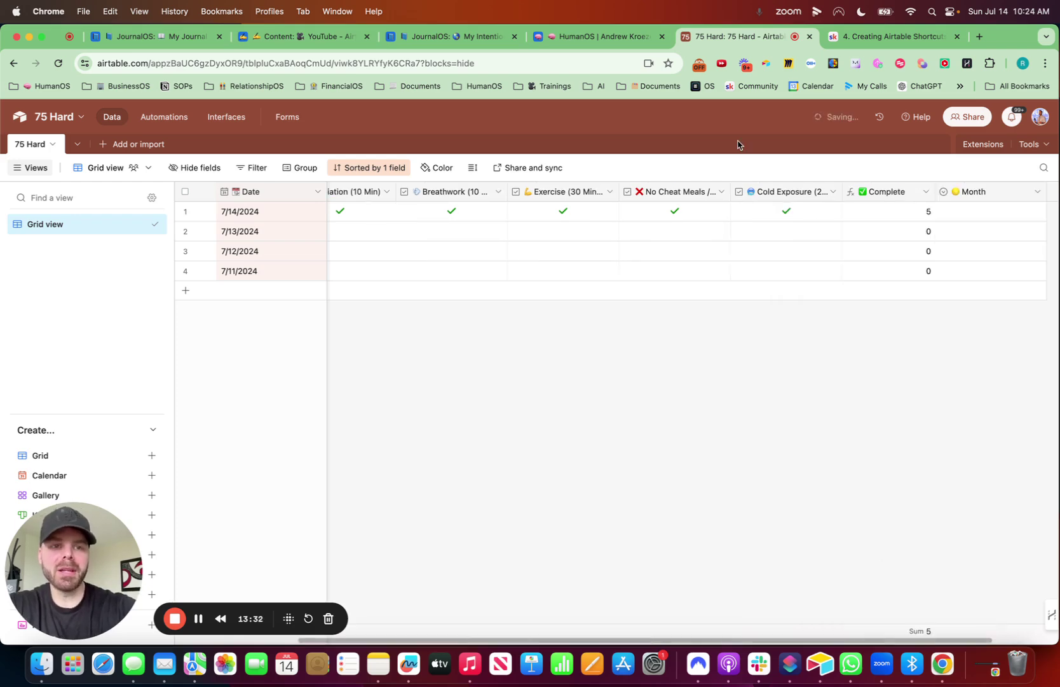
left_click(982, 214)
left_click(982, 214)
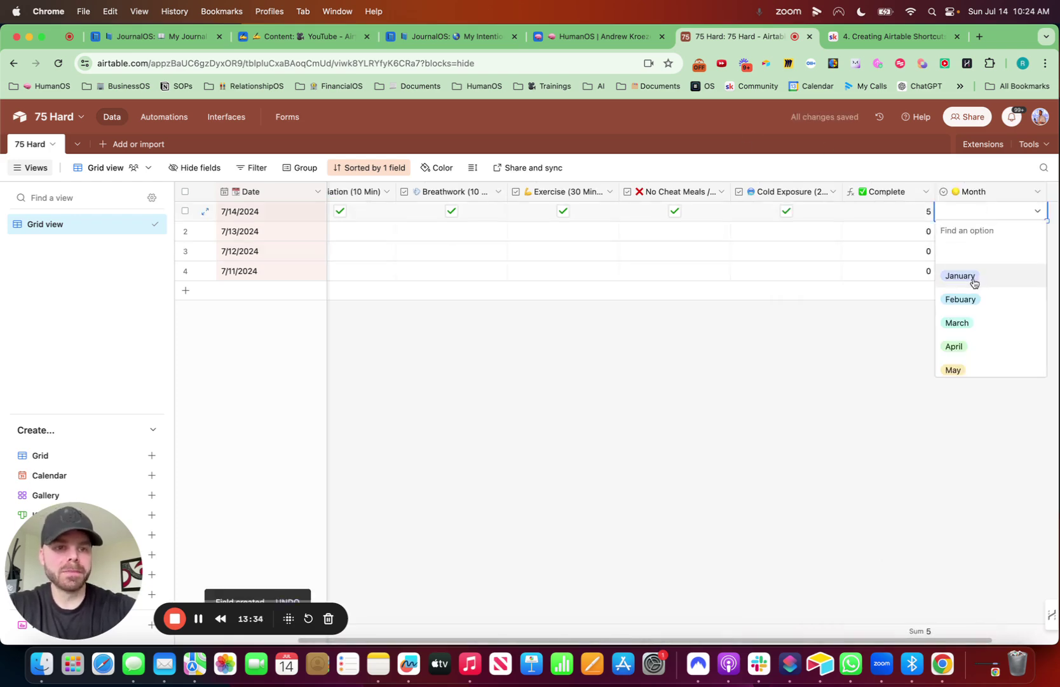
scroll(972, 280, "down", 3)
left_click(967, 330)
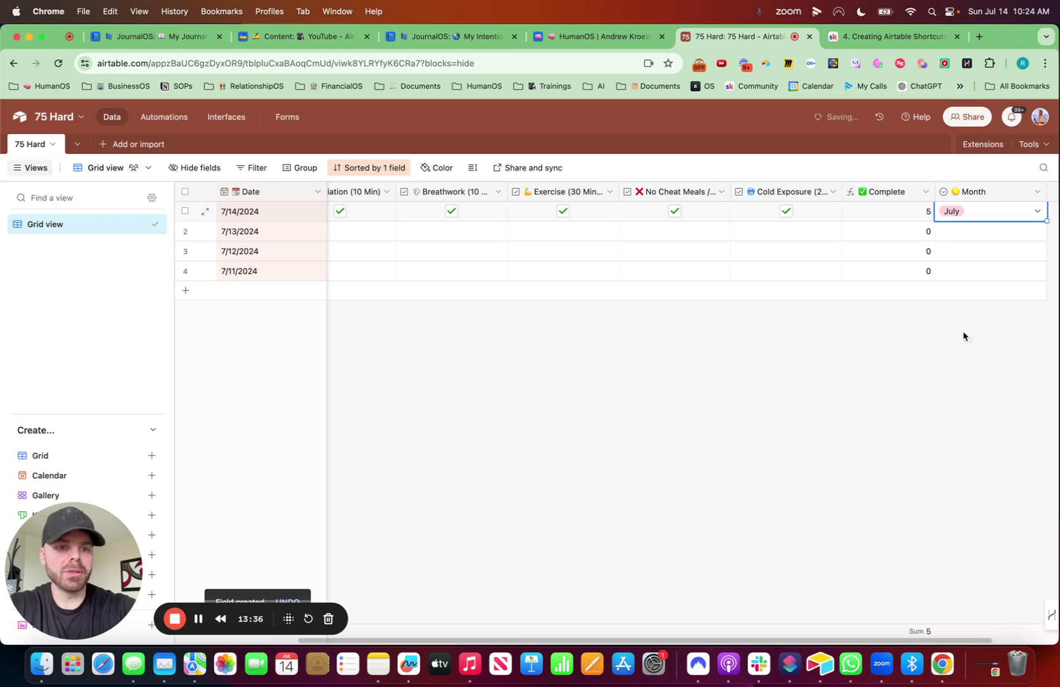
left_click(965, 227)
left_click(965, 227)
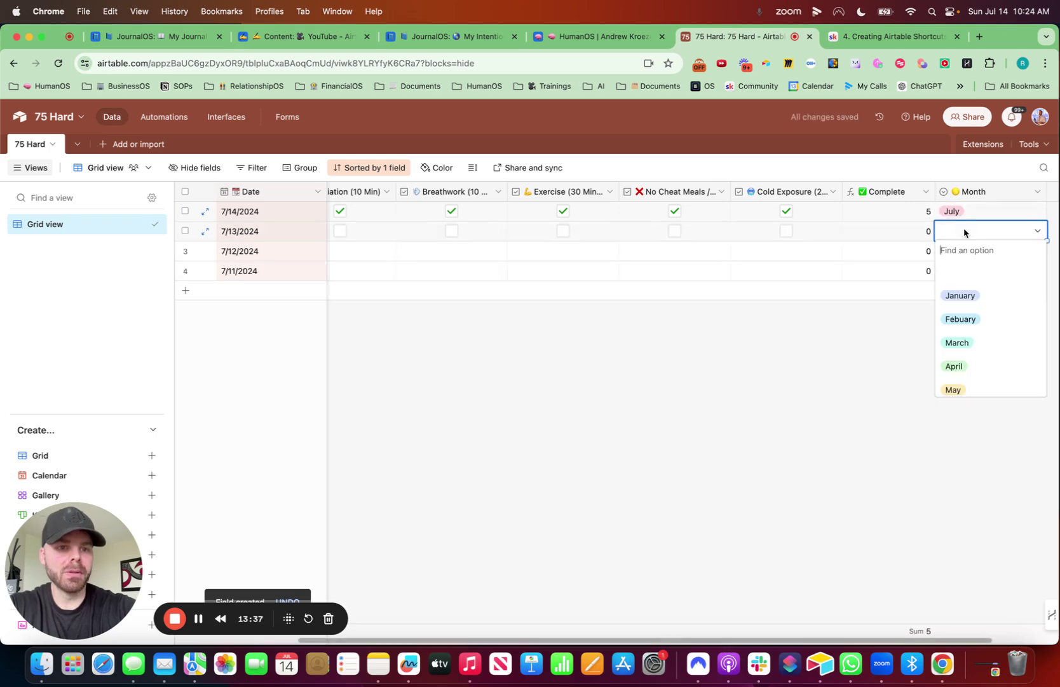
left_click(852, 464)
left_click(1016, 210)
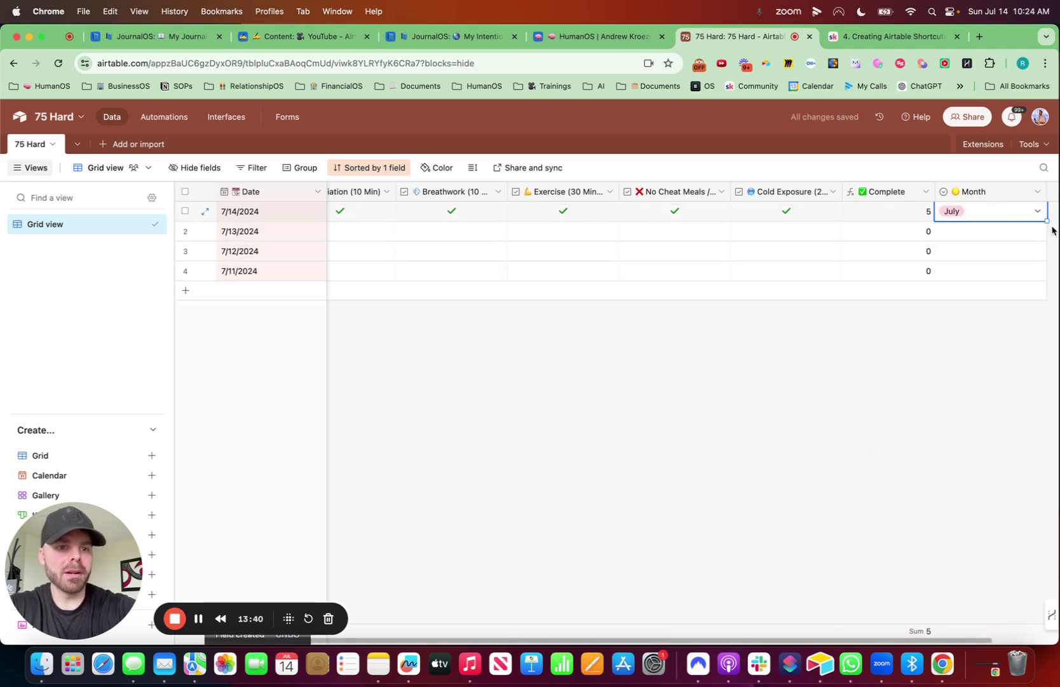
left_click_drag(1046, 221, 1036, 295)
left_click_drag(965, 189, 942, 189)
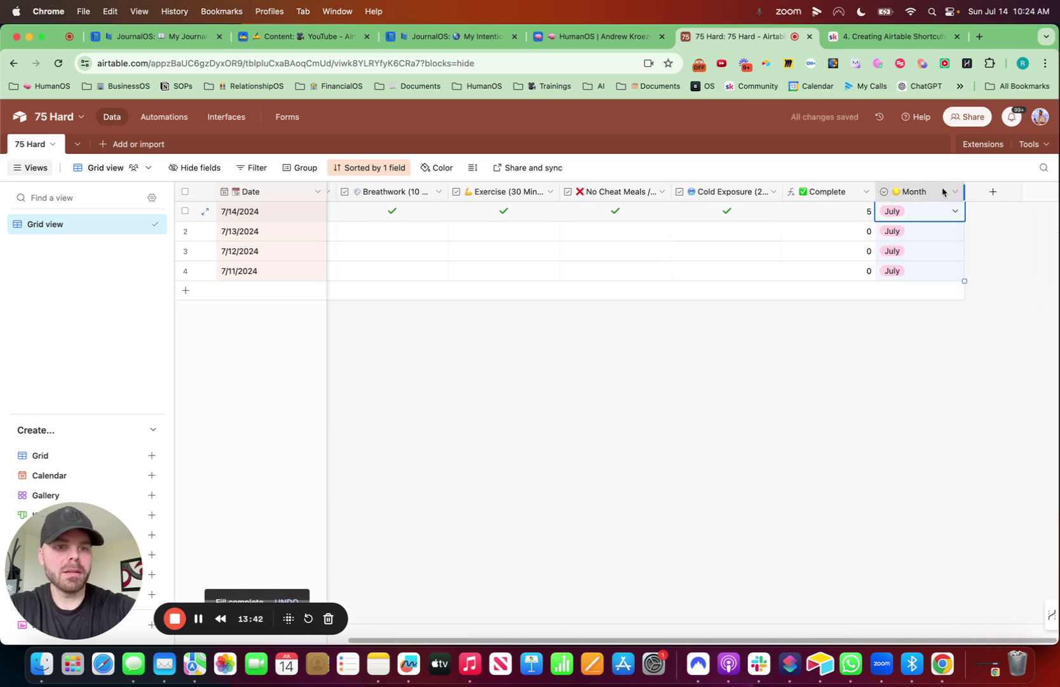
Group the records by Month, ordering the groups last to first.
left_click(306, 180)
left_click(305, 168)
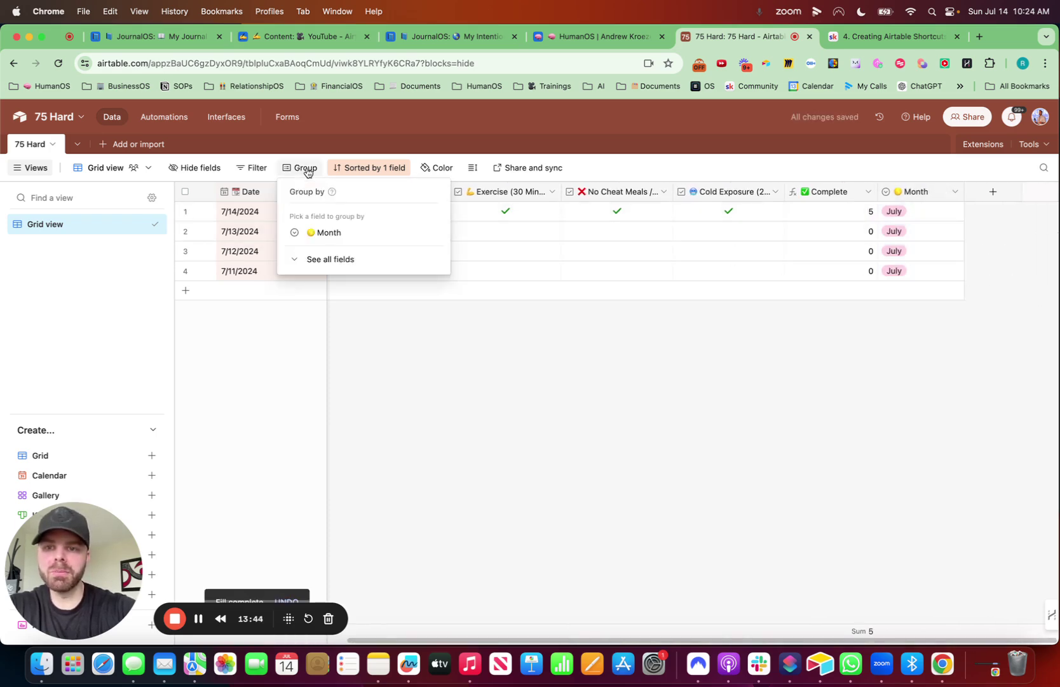
left_click(340, 234)
left_click(481, 222)
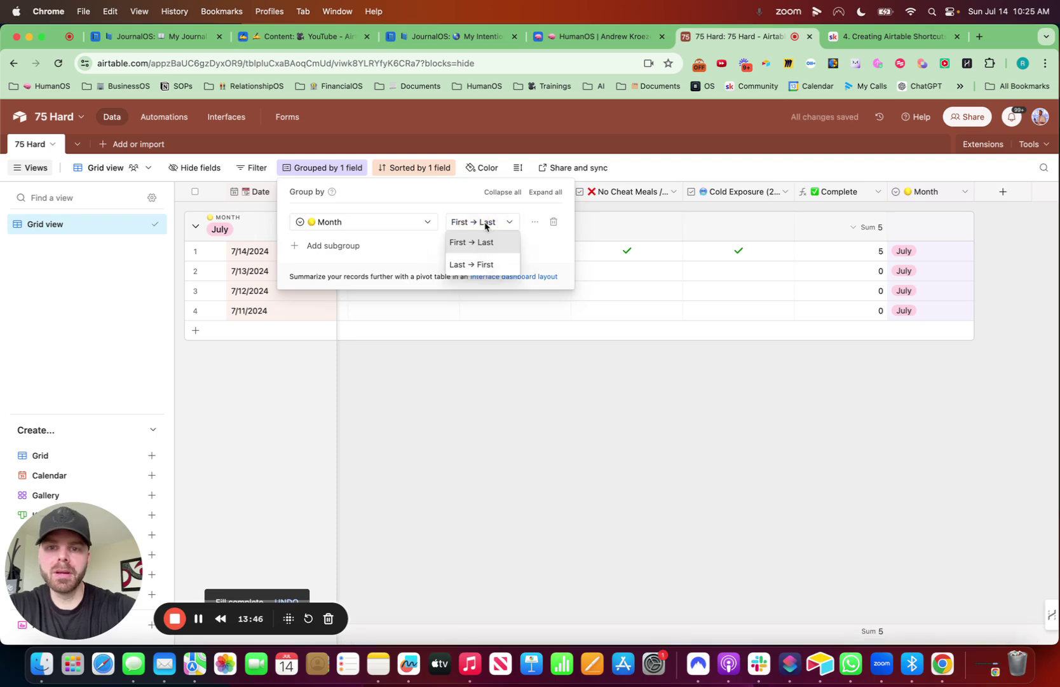
left_click(481, 265)
left_click(473, 435)
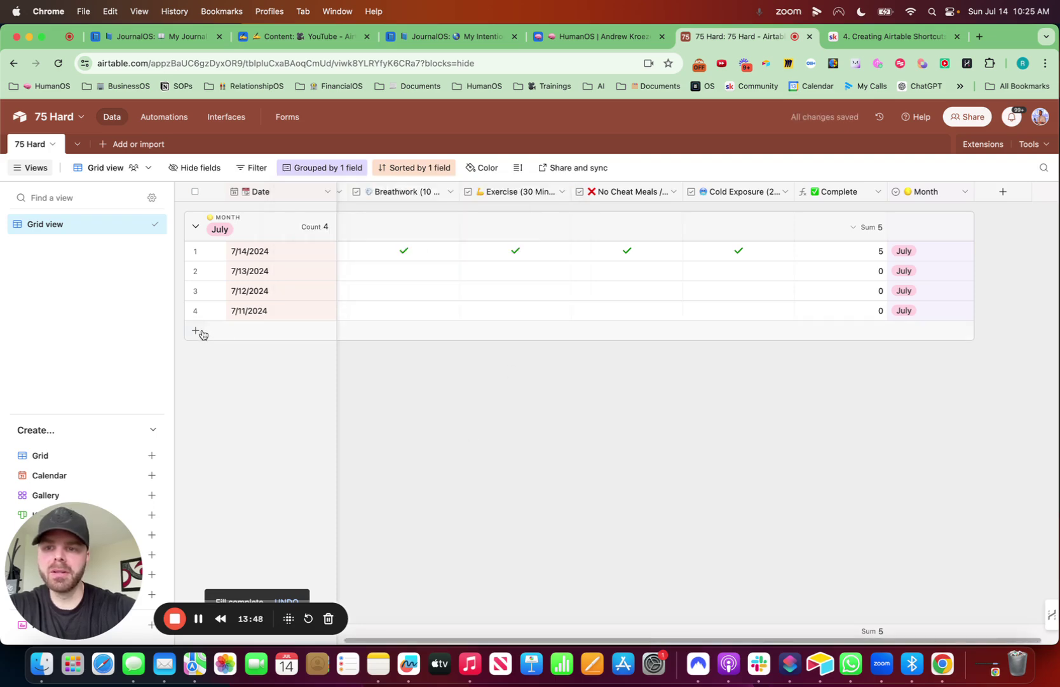
Add a record dated 6/1/2024 and set its Month to June.
left_click(197, 331)
left_click(241, 350)
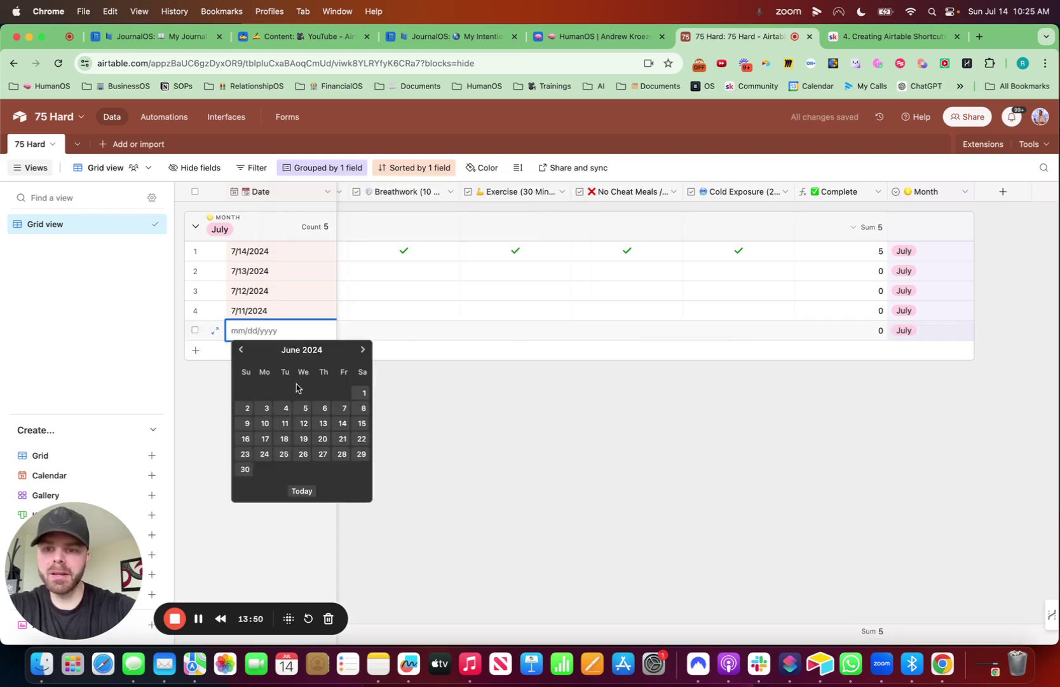
left_click(362, 393)
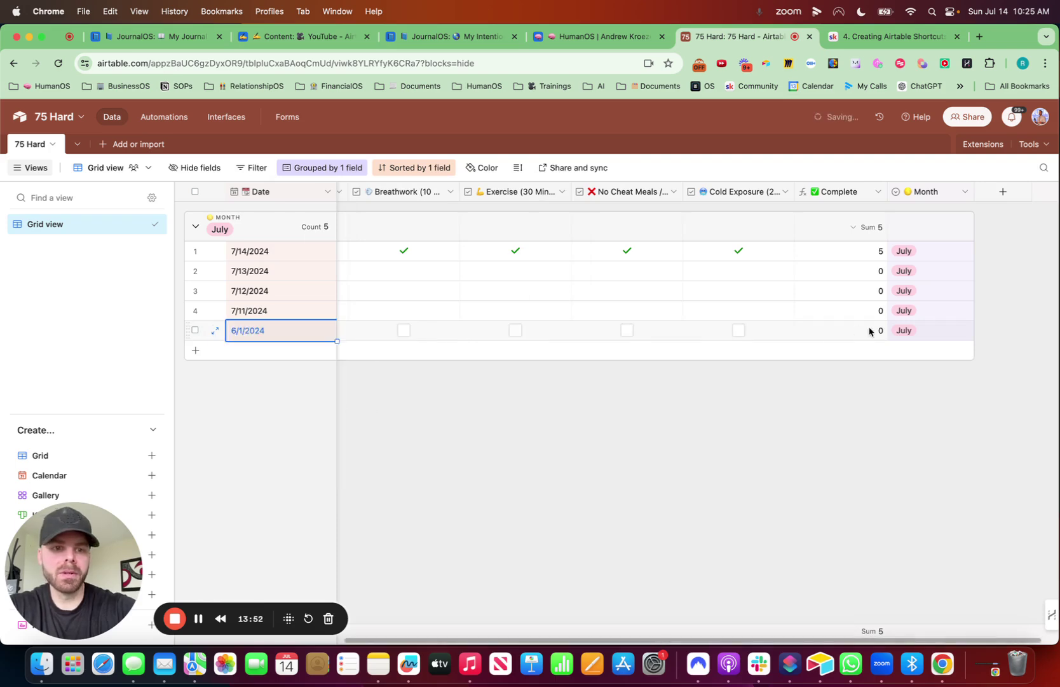
double_click(915, 332)
scroll(915, 407, "up", 3)
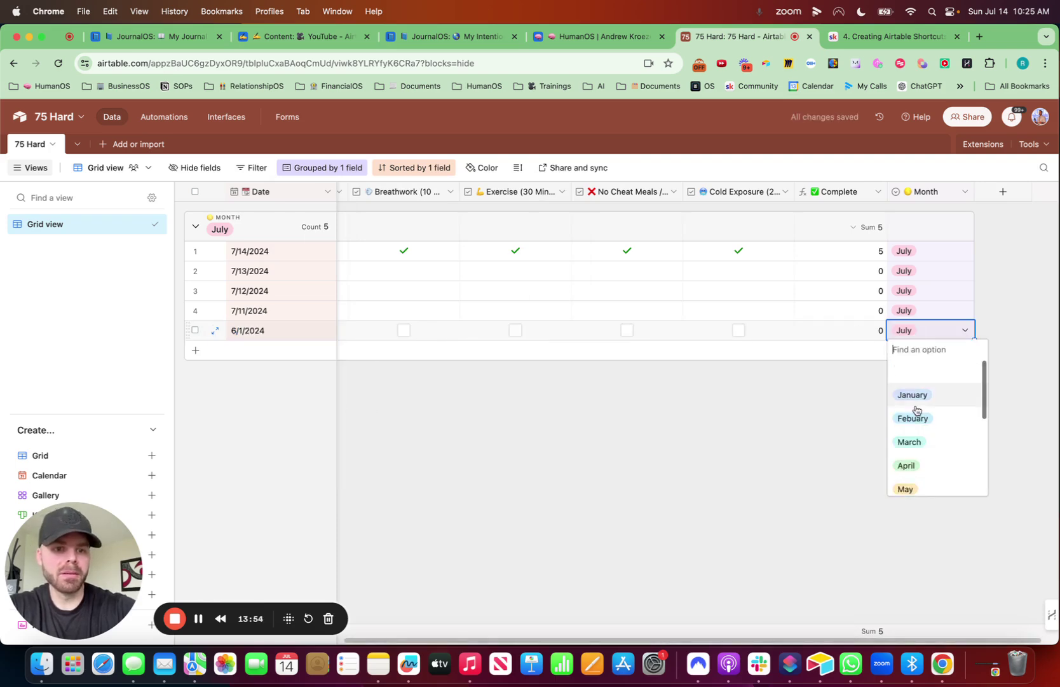
type("jun")
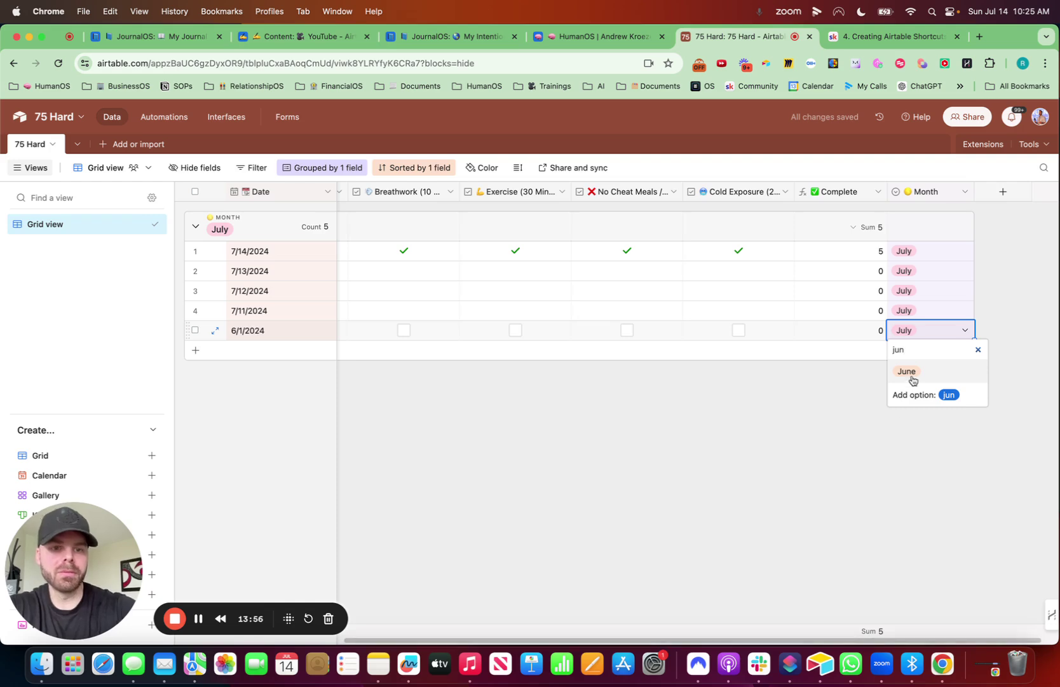
left_click(909, 375)
Change the Progress % group summary from Sum to Average.
scroll(526, 439, "left", 5)
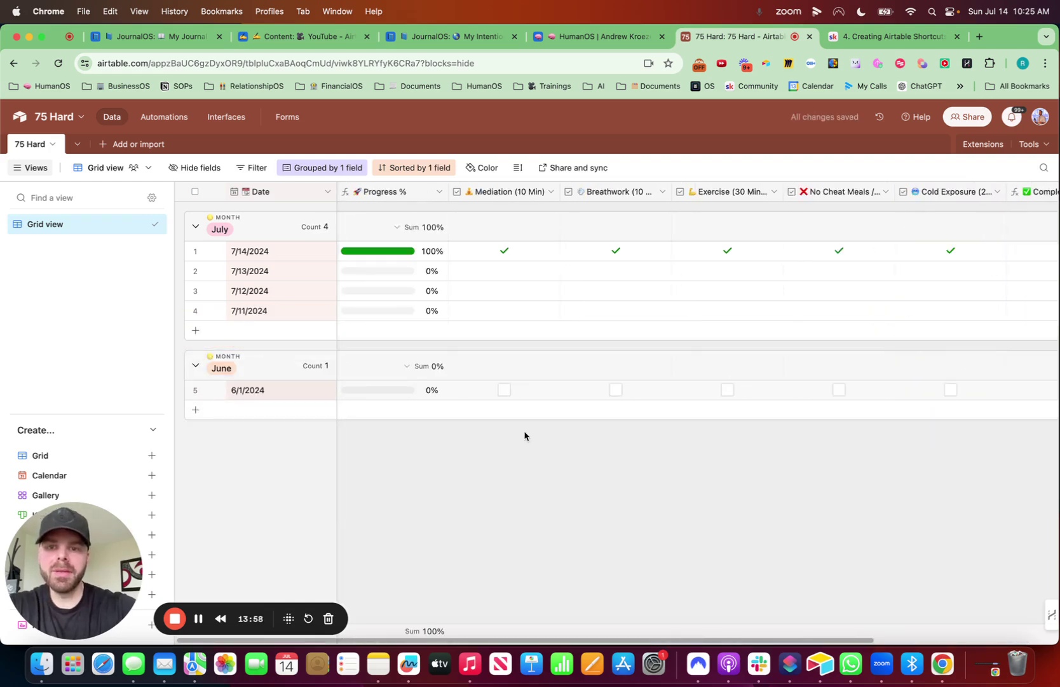
left_click(399, 227)
left_click(401, 293)
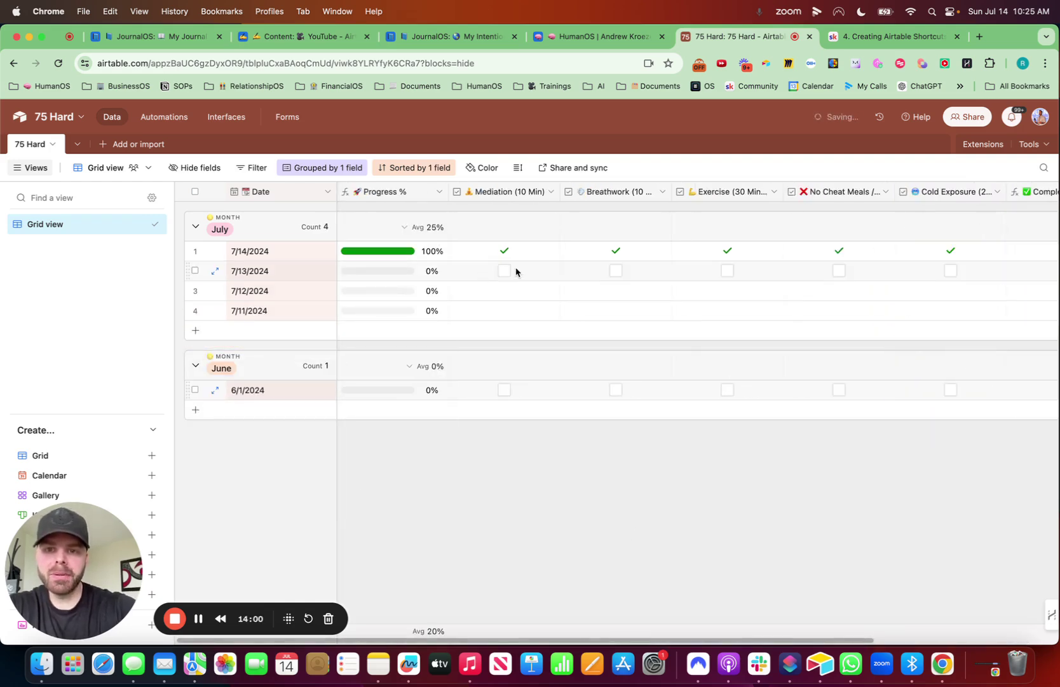
Tick all five habits for 7/13/2024, plus Mediation and Breathwork for 6/1/2024.
left_click(504, 271)
left_click(616, 271)
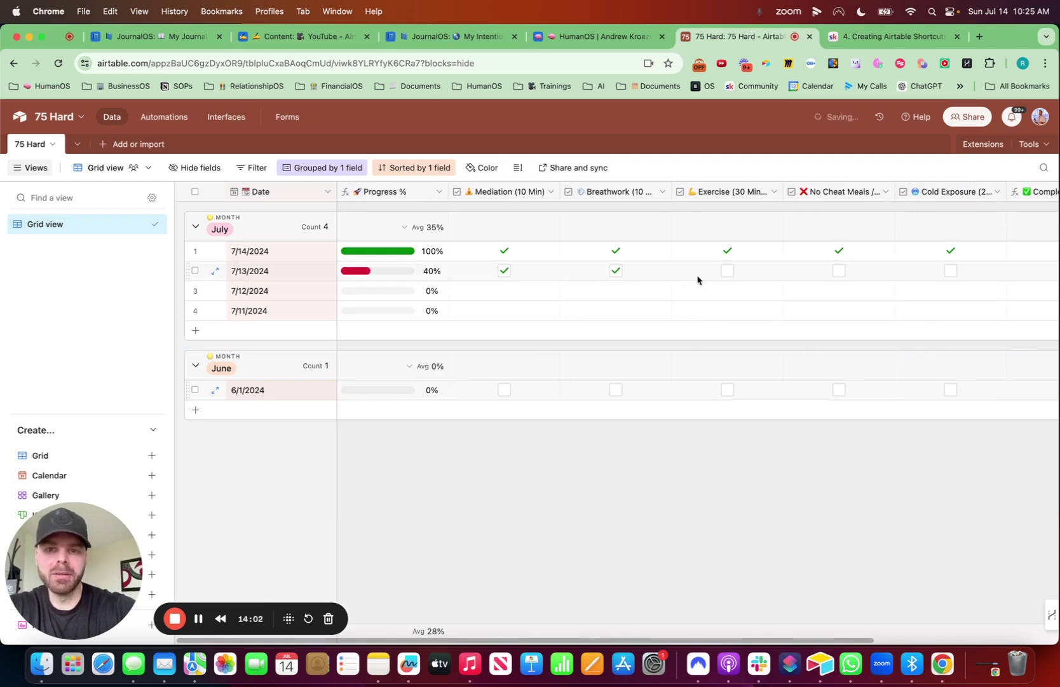
left_click(726, 271)
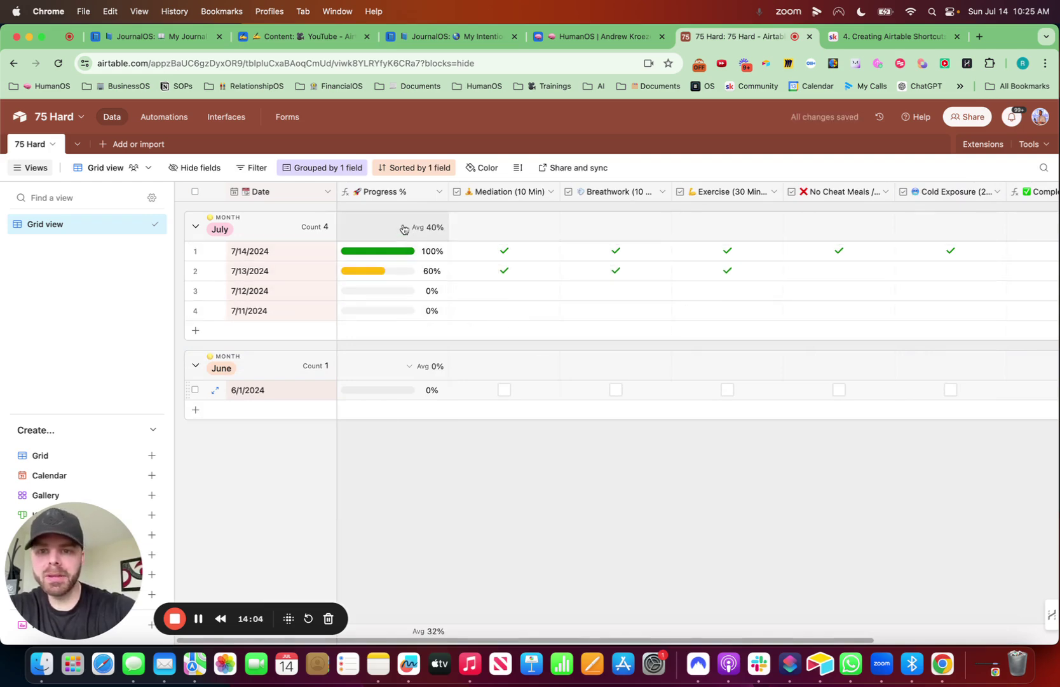
left_click(837, 272)
left_click(950, 271)
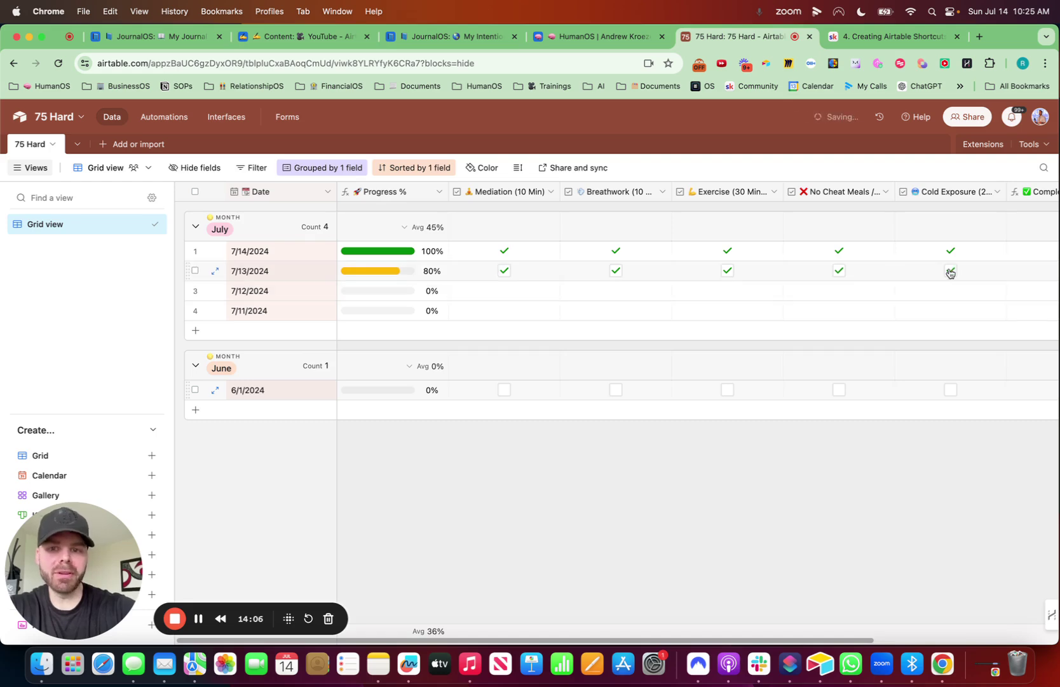
left_click(503, 392)
left_click(615, 390)
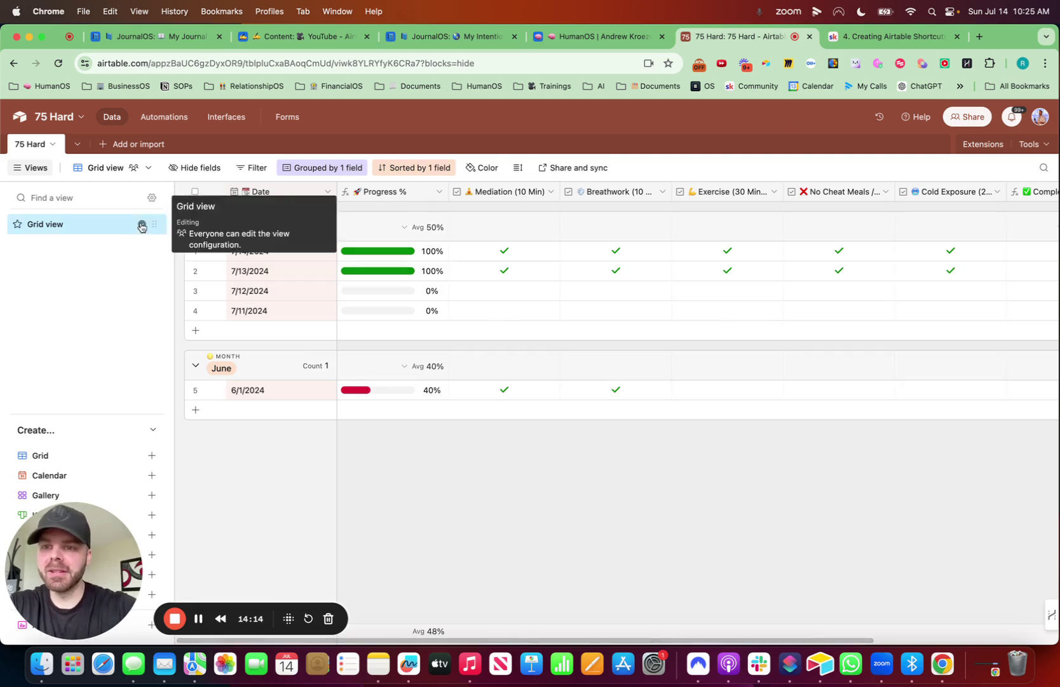
Rename the grid view with a trophy emoji followed by '75 HARD'.
left_click(142, 224)
left_click(167, 284)
key("ctrl+super+space")
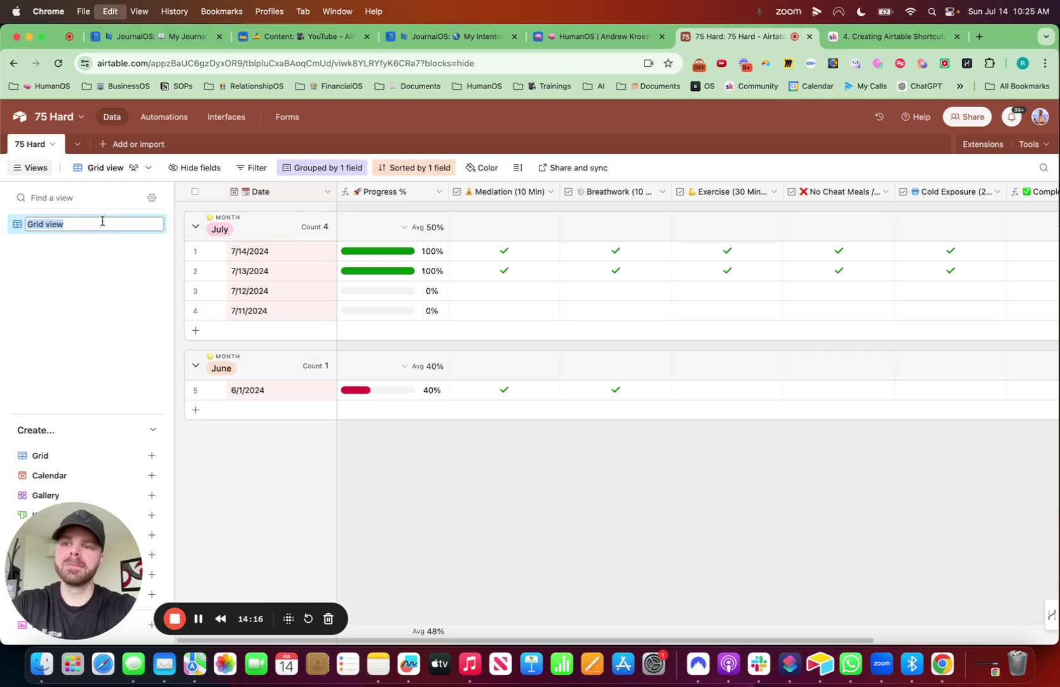
type("trophy")
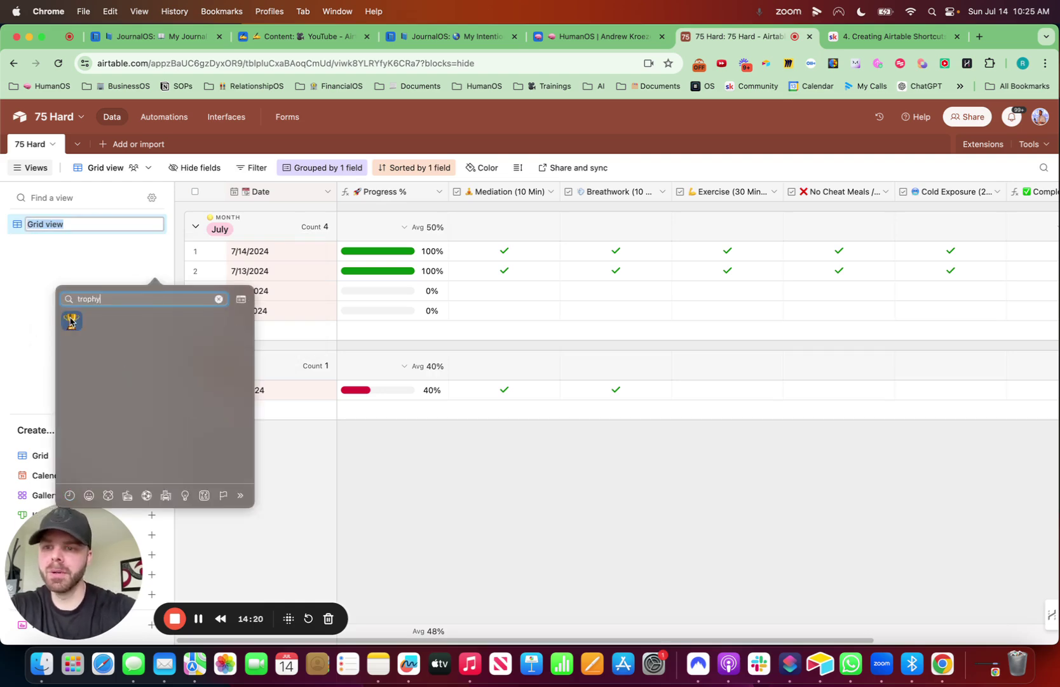
left_click(71, 320)
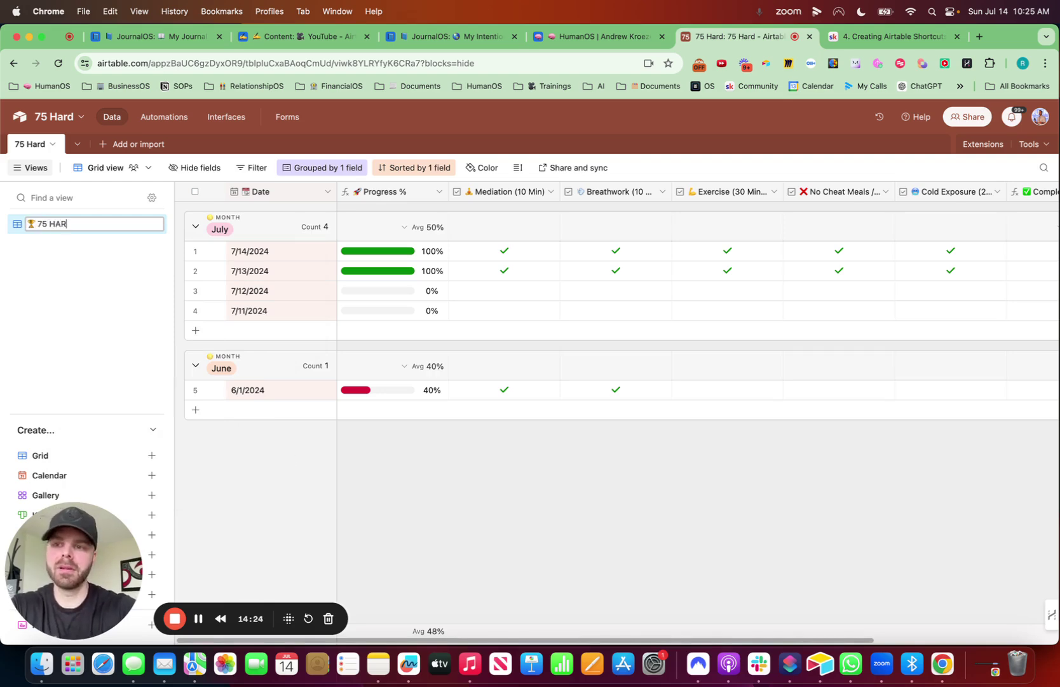
key("Return")
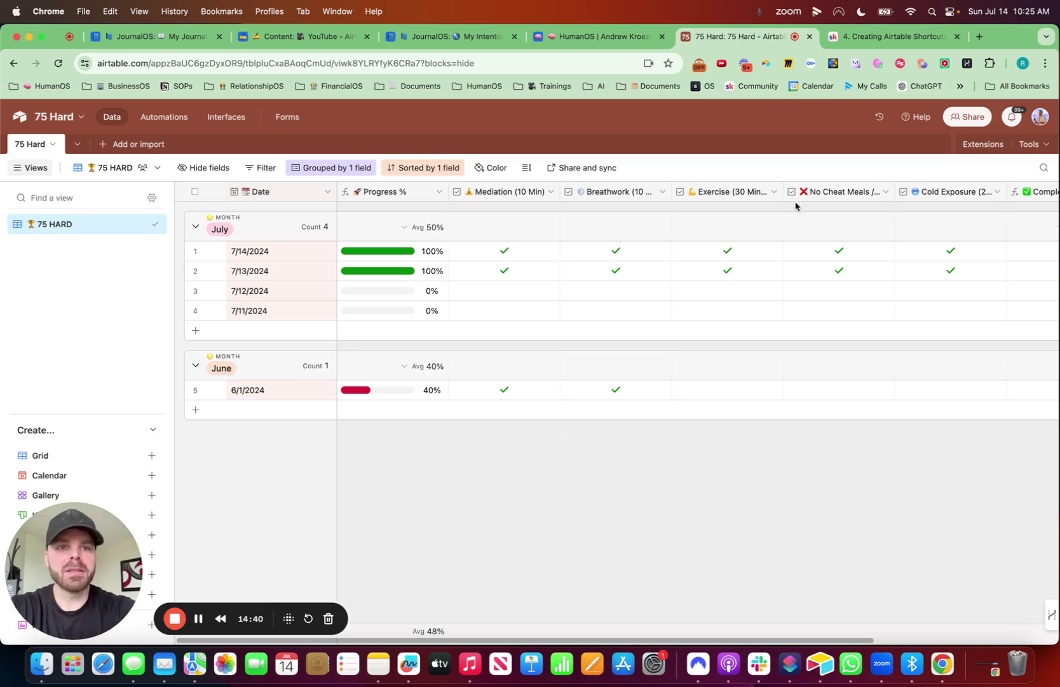
Go to the '4. Creating Airtable Shortcuts' lesson and follow its icloud.com/shortcuts link.
left_click(893, 38)
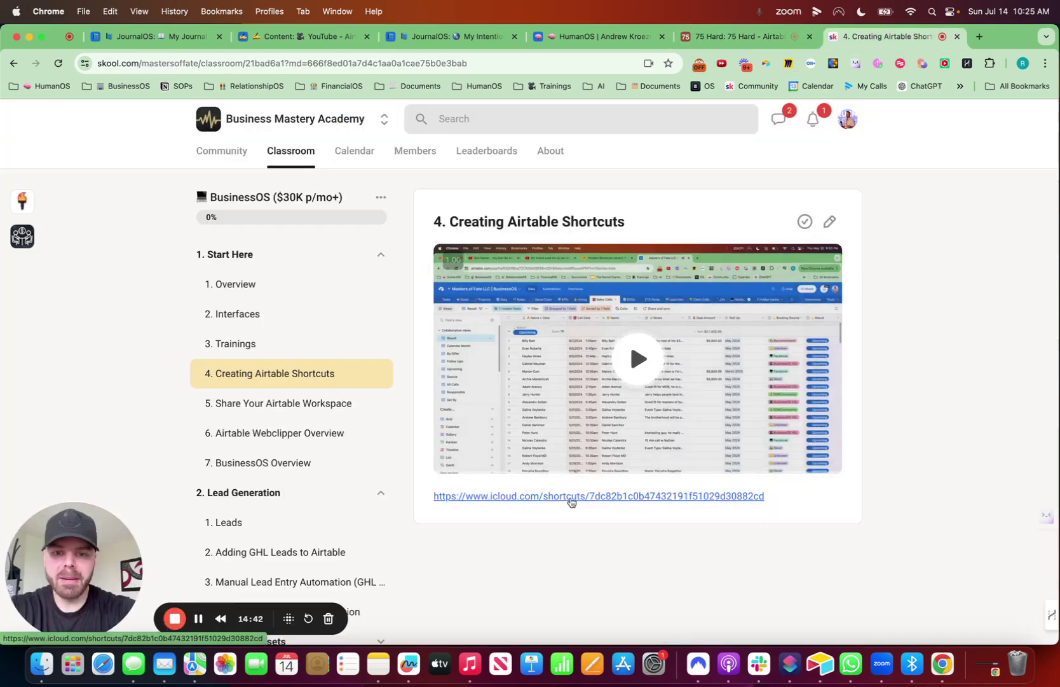
left_click(570, 496)
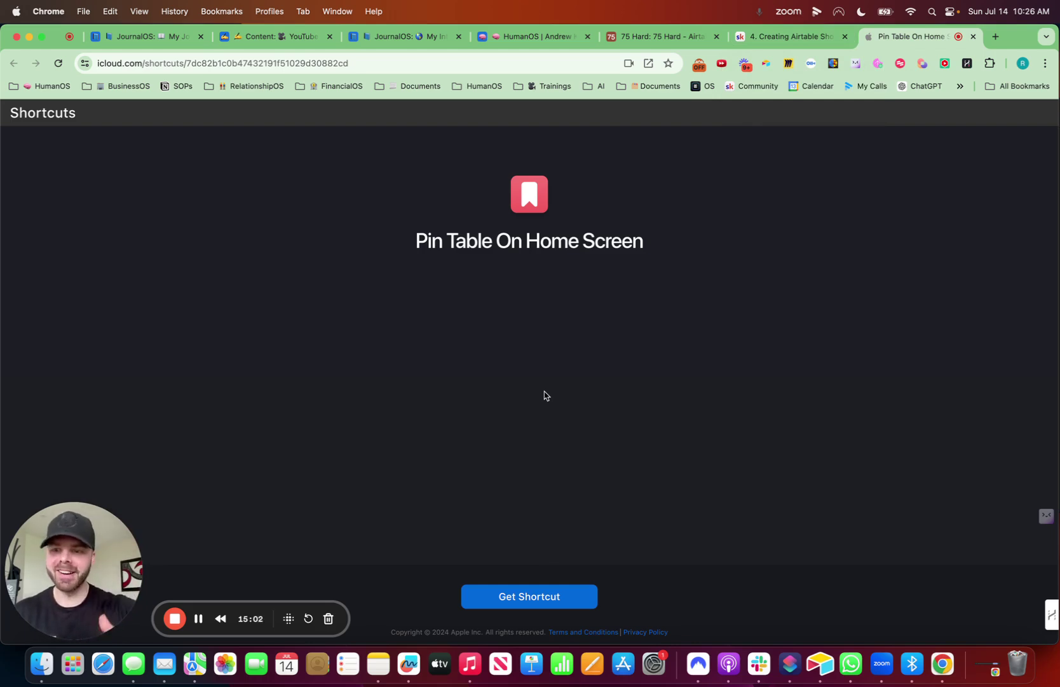
Get the Pin Table On Home Screen shortcut and start adding it in Shortcuts.
left_click(553, 598)
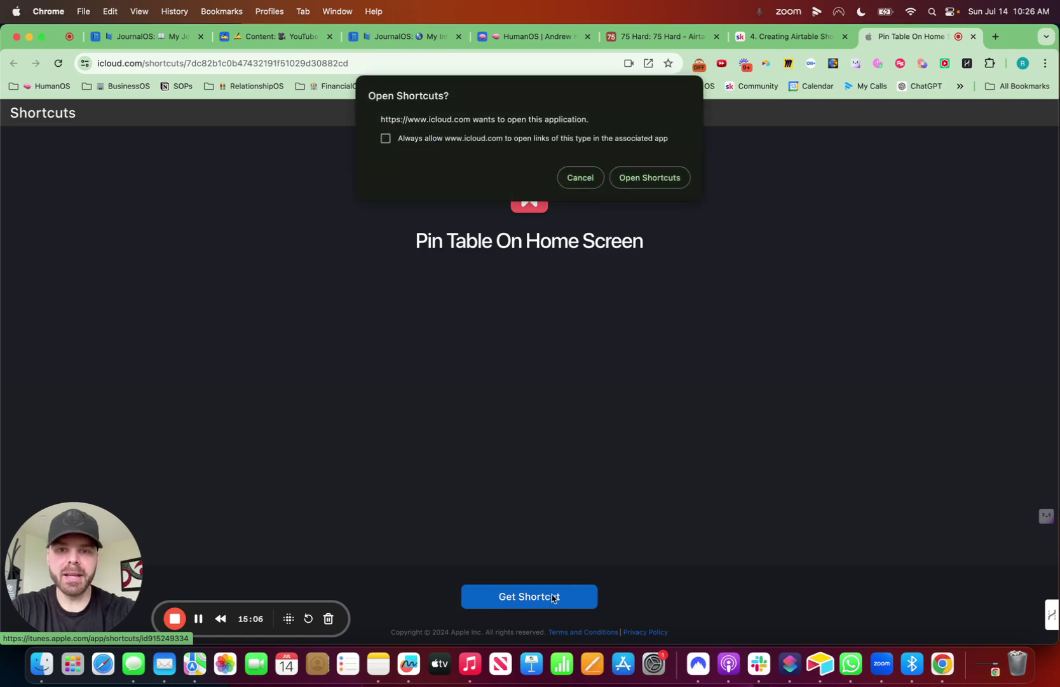
left_click(657, 180)
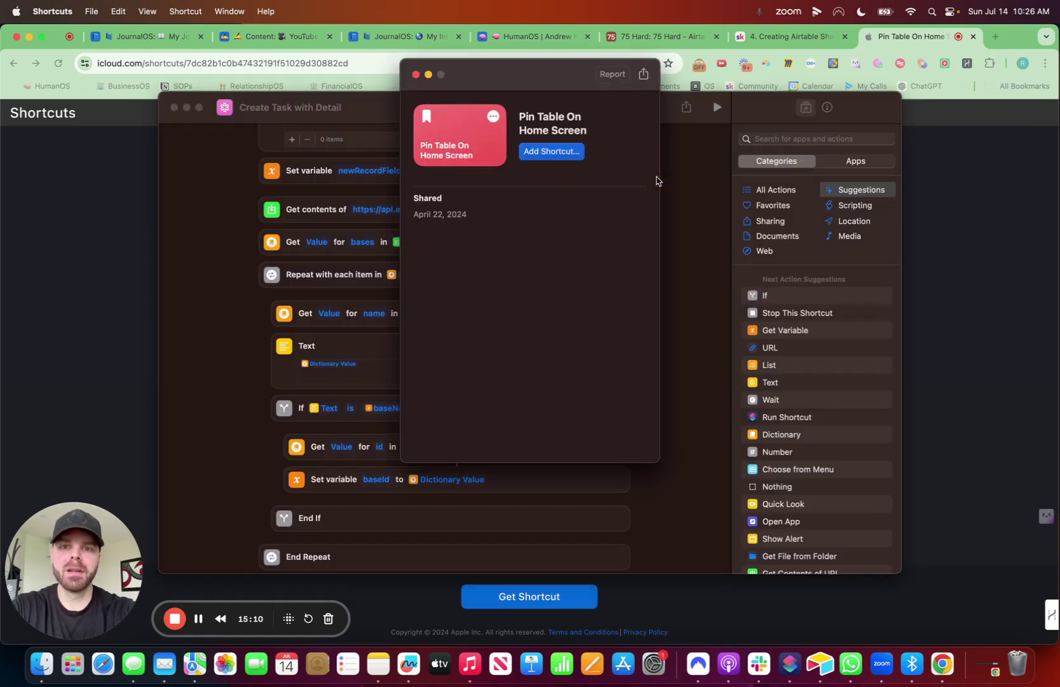
left_click(552, 152)
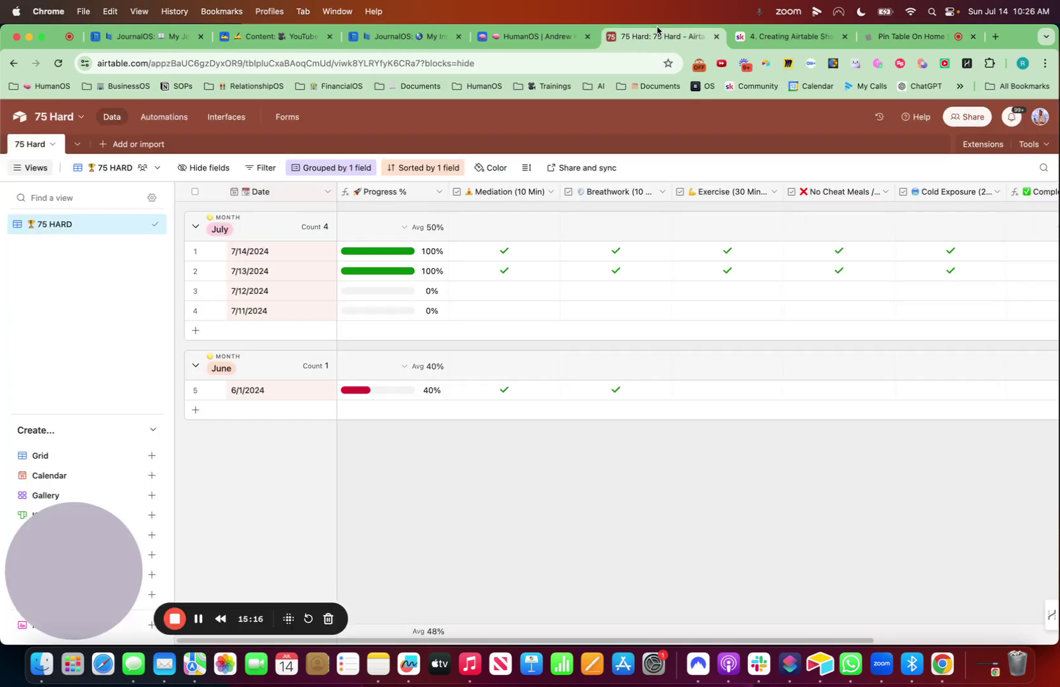
Paste the 75 Hard table's Airtable URL into the shortcut setup and finish adding it.
left_click(660, 36)
left_click(293, 63)
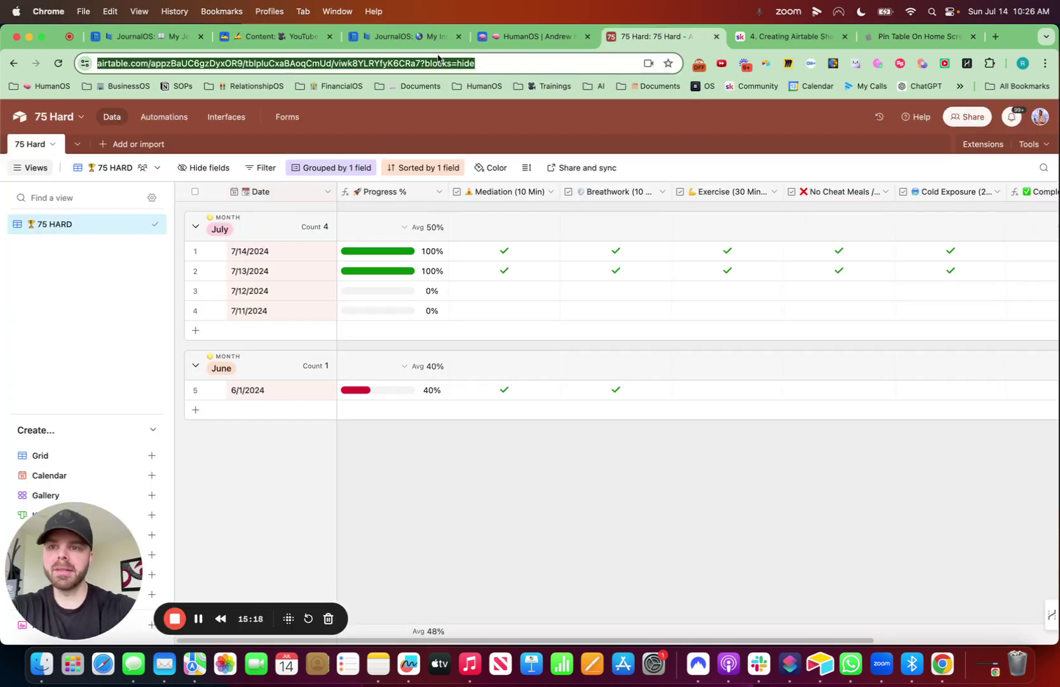
left_click(913, 38)
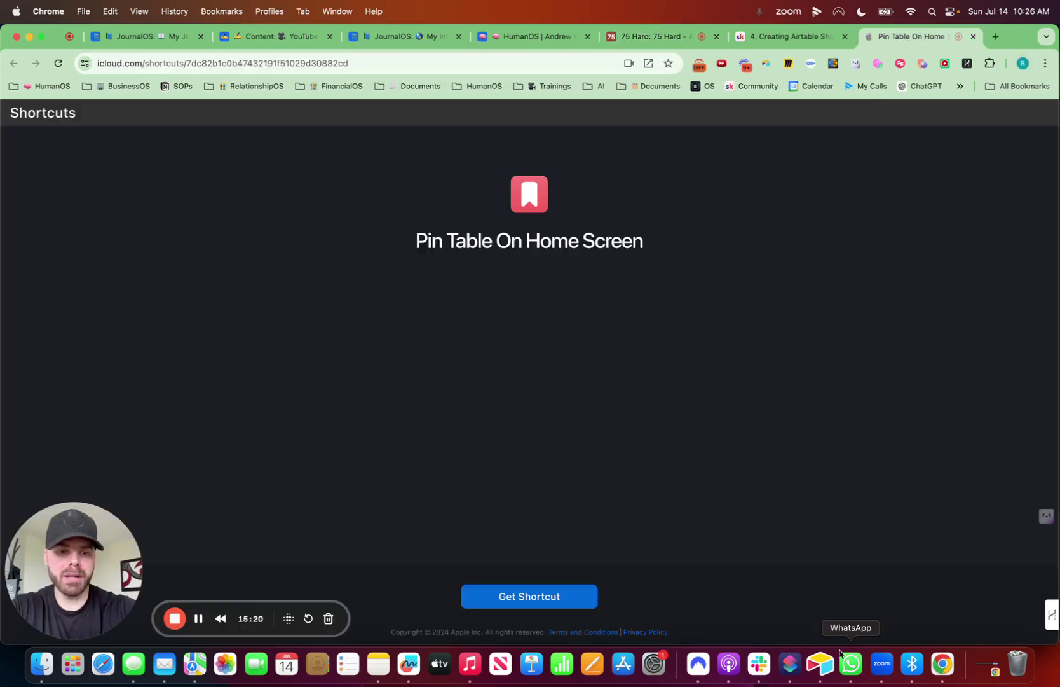
left_click(789, 663)
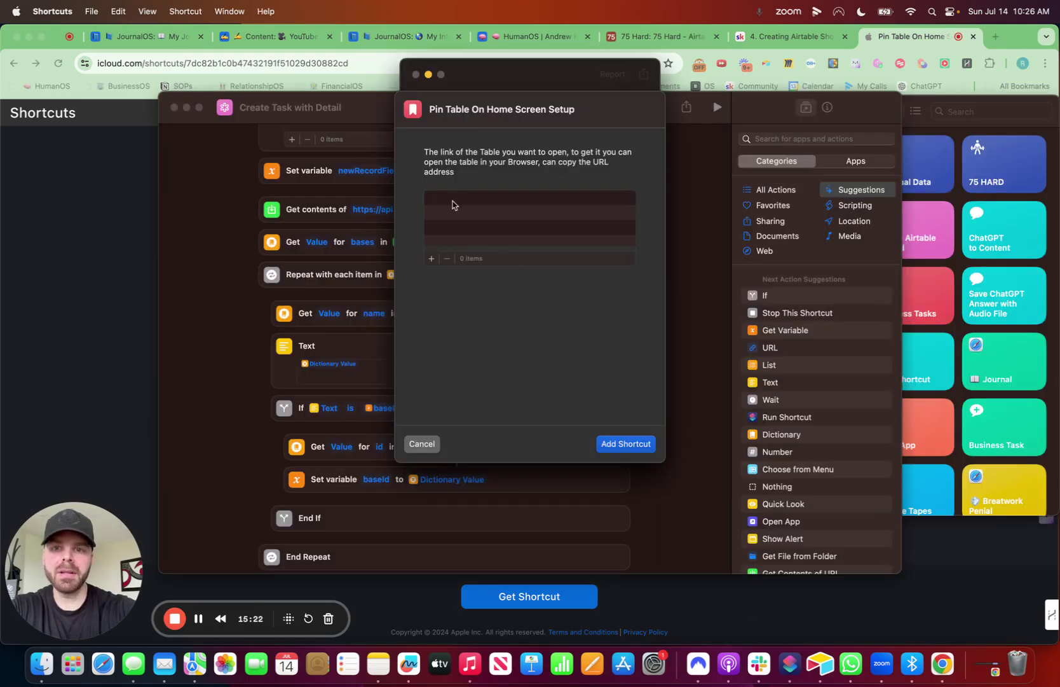
left_click(431, 258)
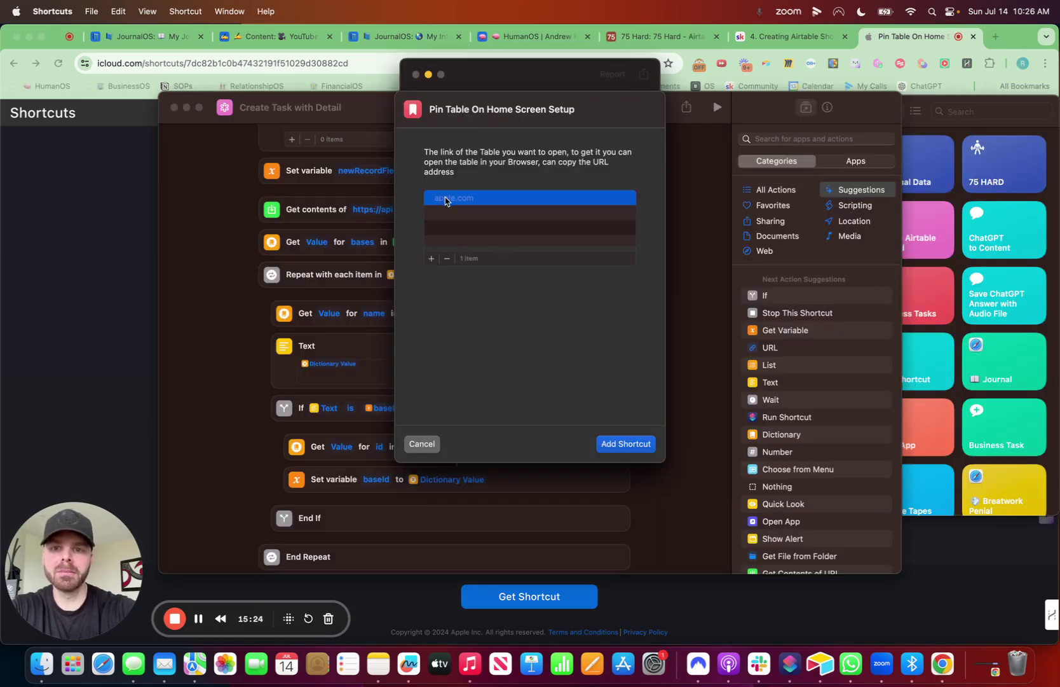
left_click(445, 201)
type("blocks=hide")
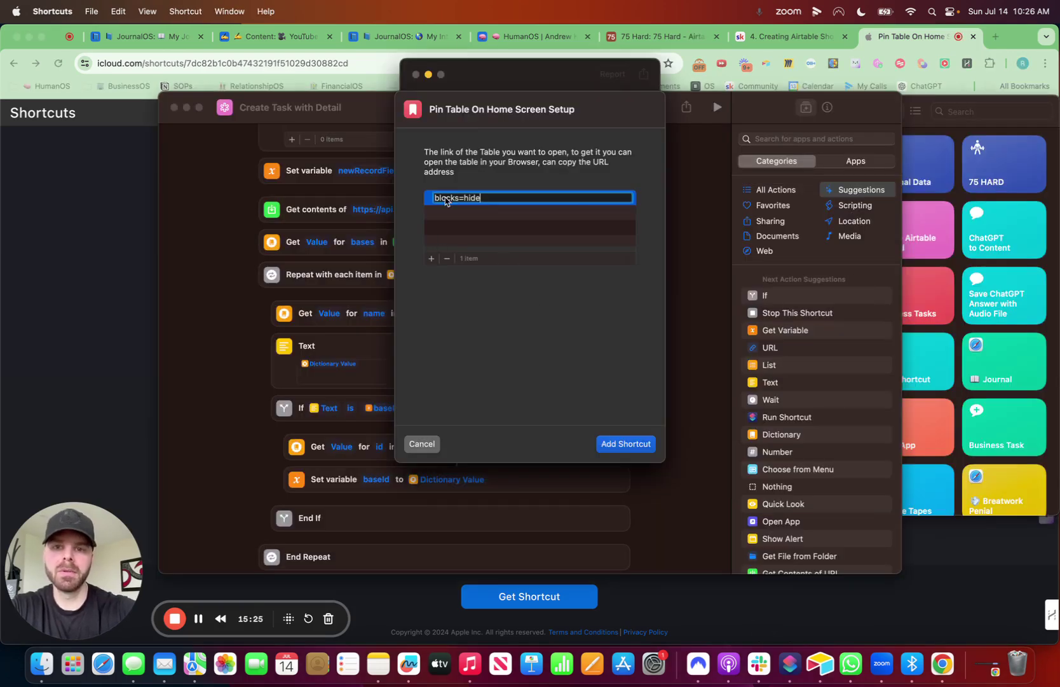
left_click(626, 444)
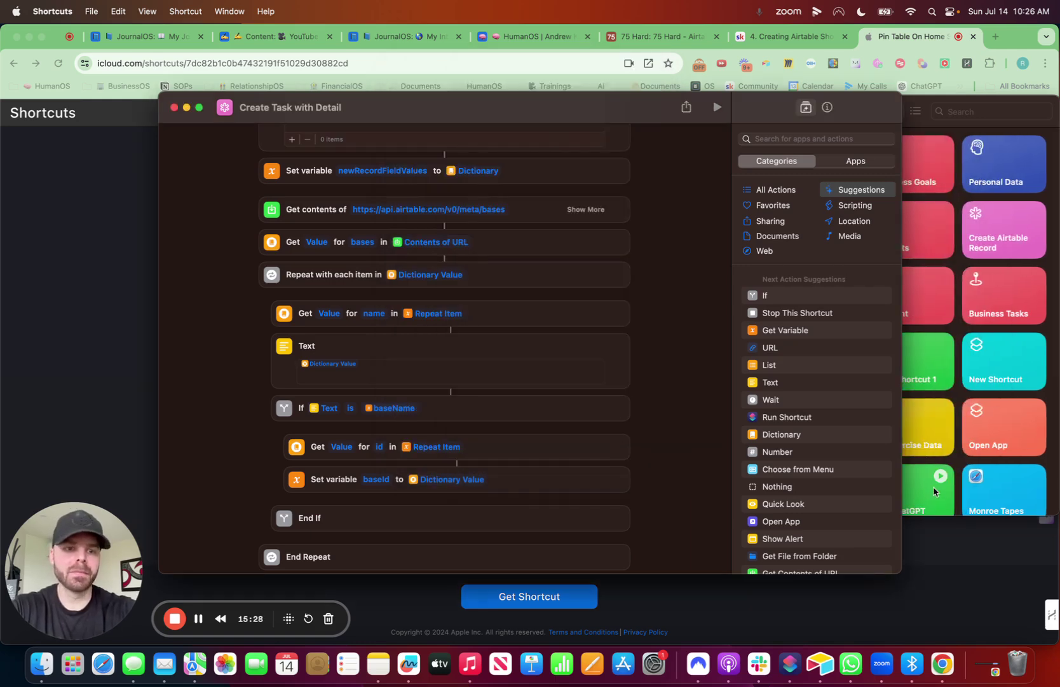
Close Create Task with Detail and open Pin Table On Home Screen for editing.
left_click(173, 107)
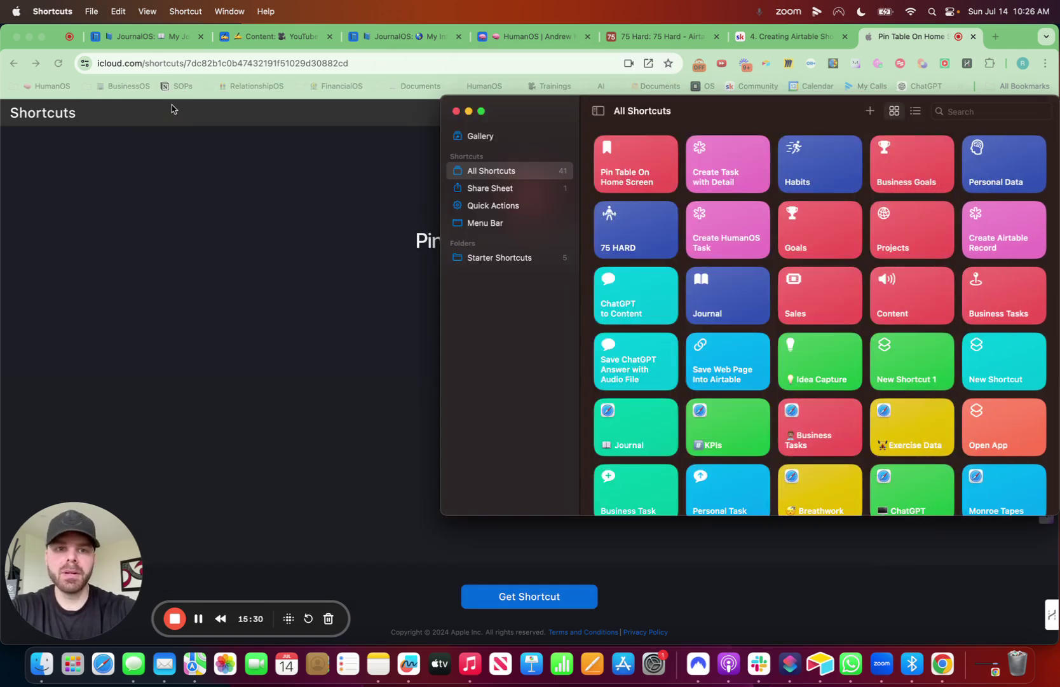
left_click_drag(695, 110, 456, 132)
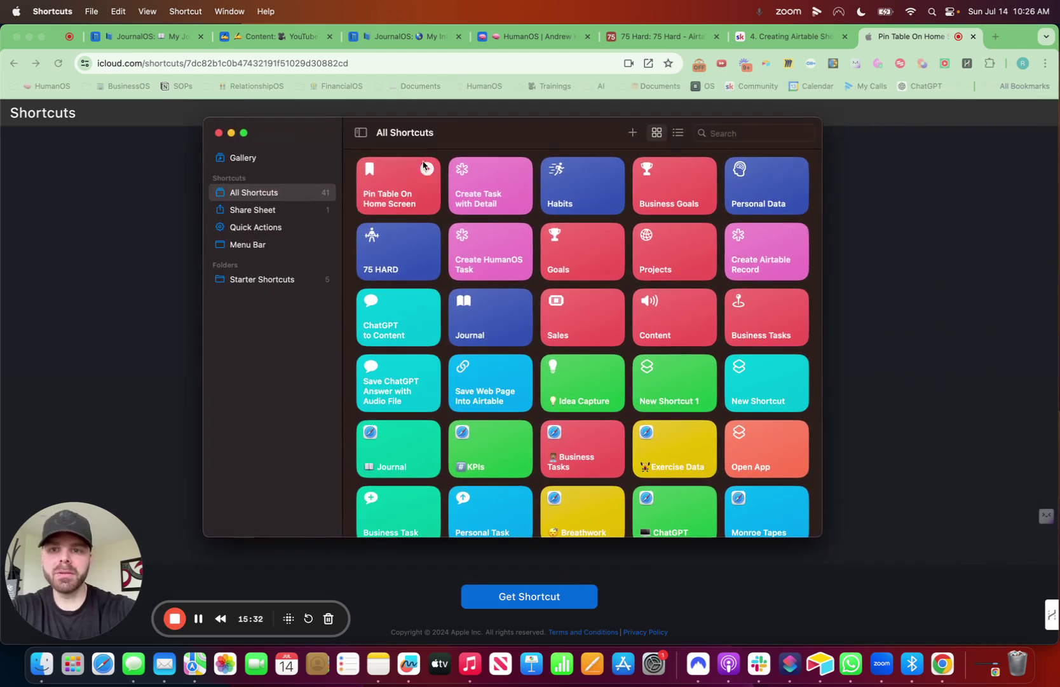
left_click(405, 194)
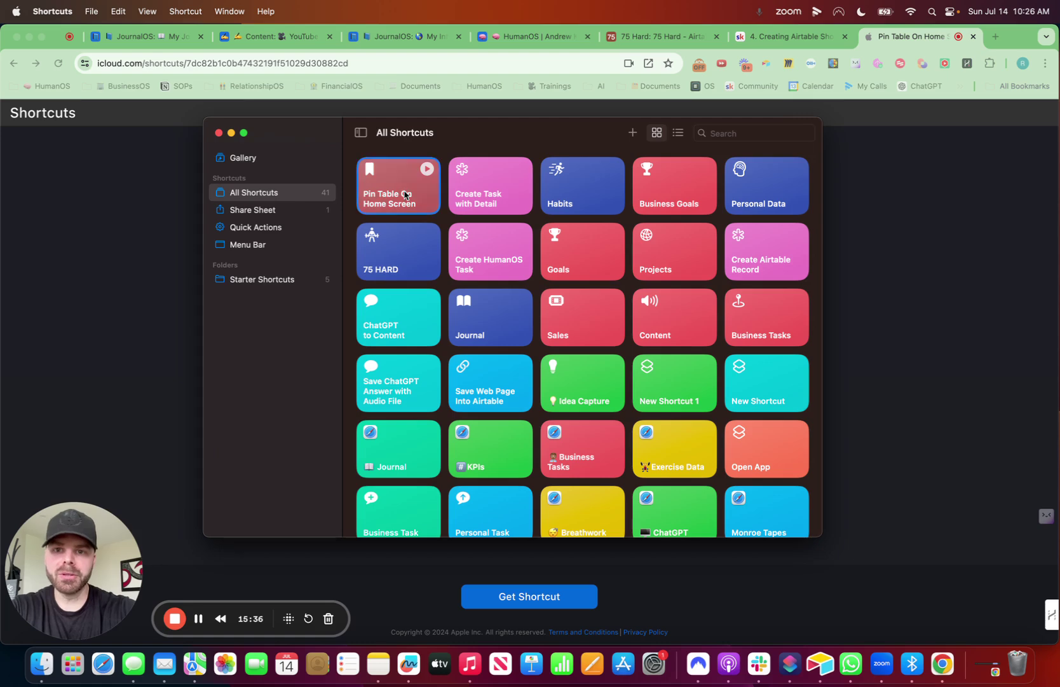
double_click(405, 195)
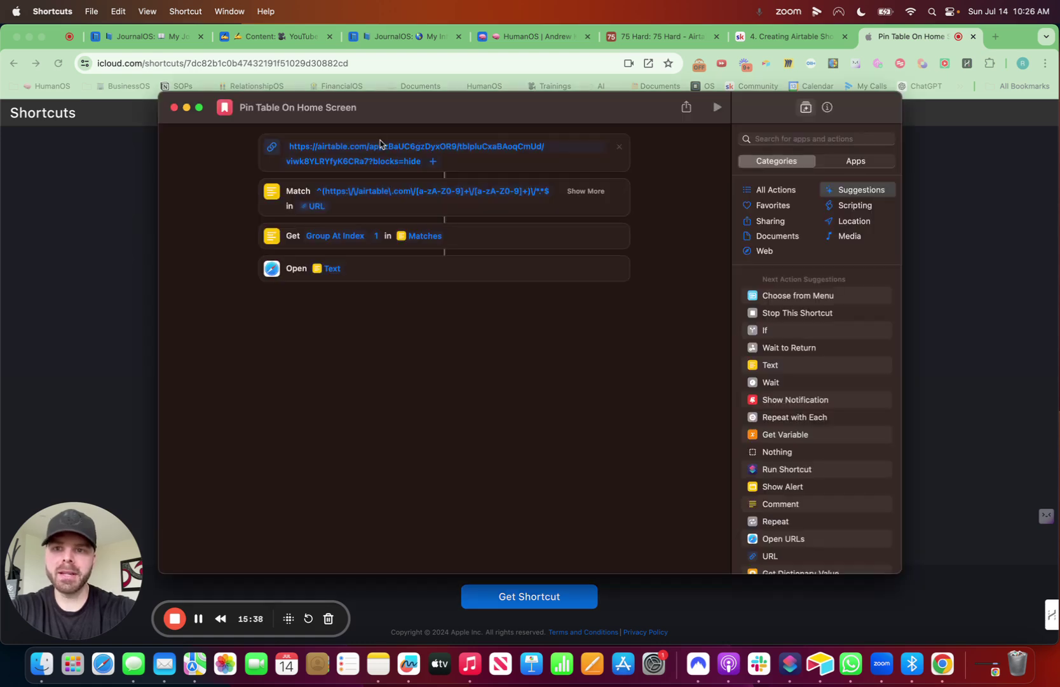
Rename the shortcut 'Winning Formula', since '75 Hard' is already taken.
left_click(333, 108)
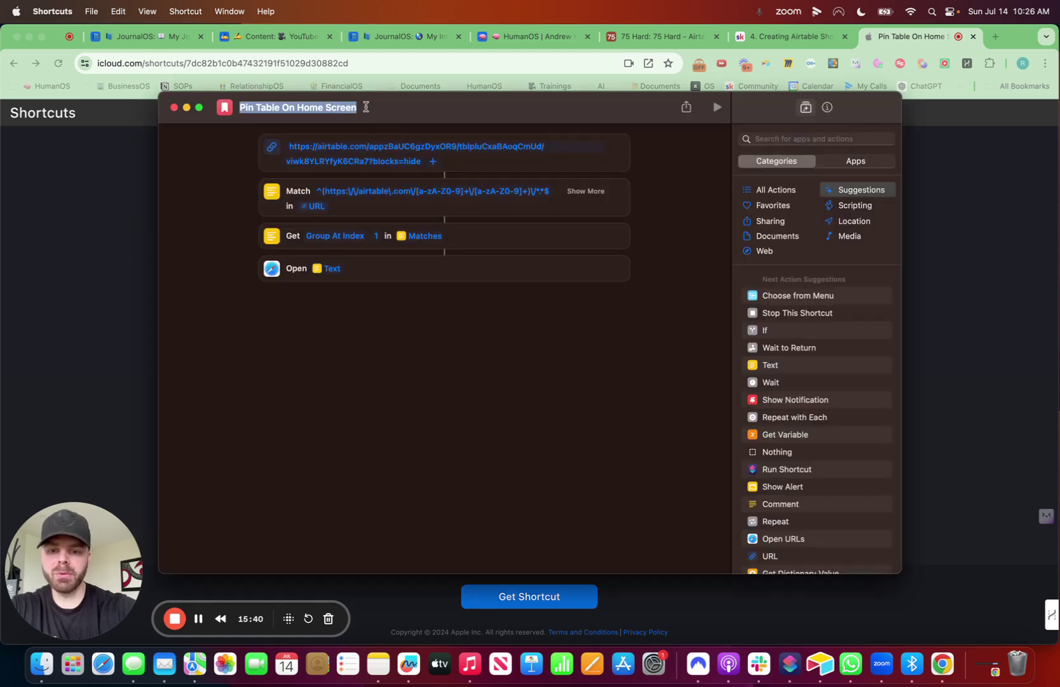
type("75 Ha")
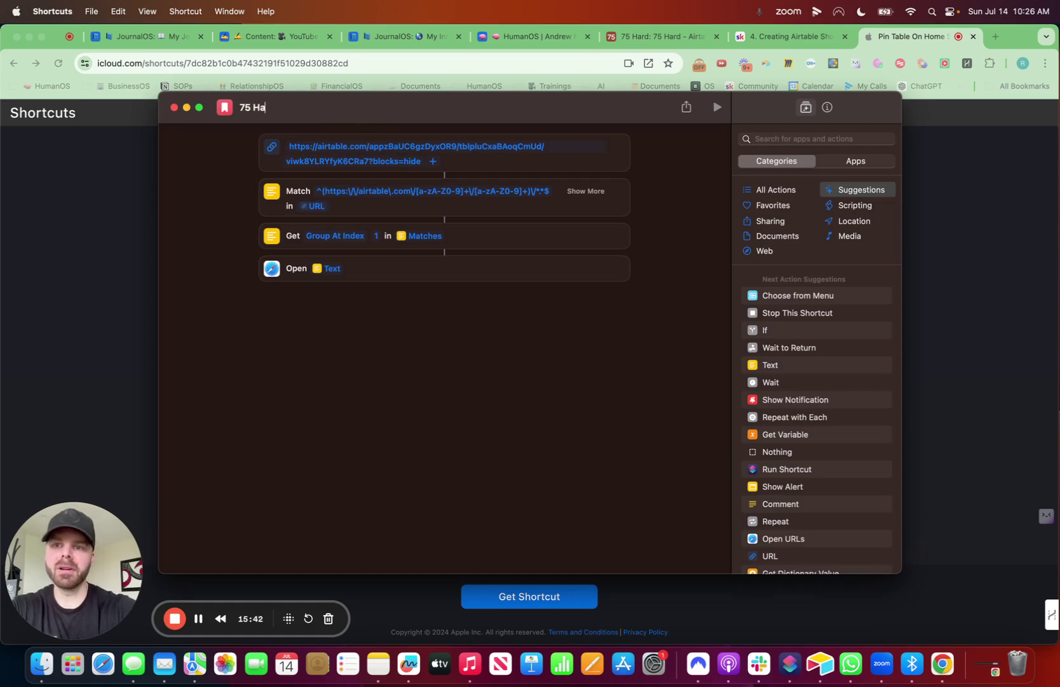
type("rd")
key("Return")
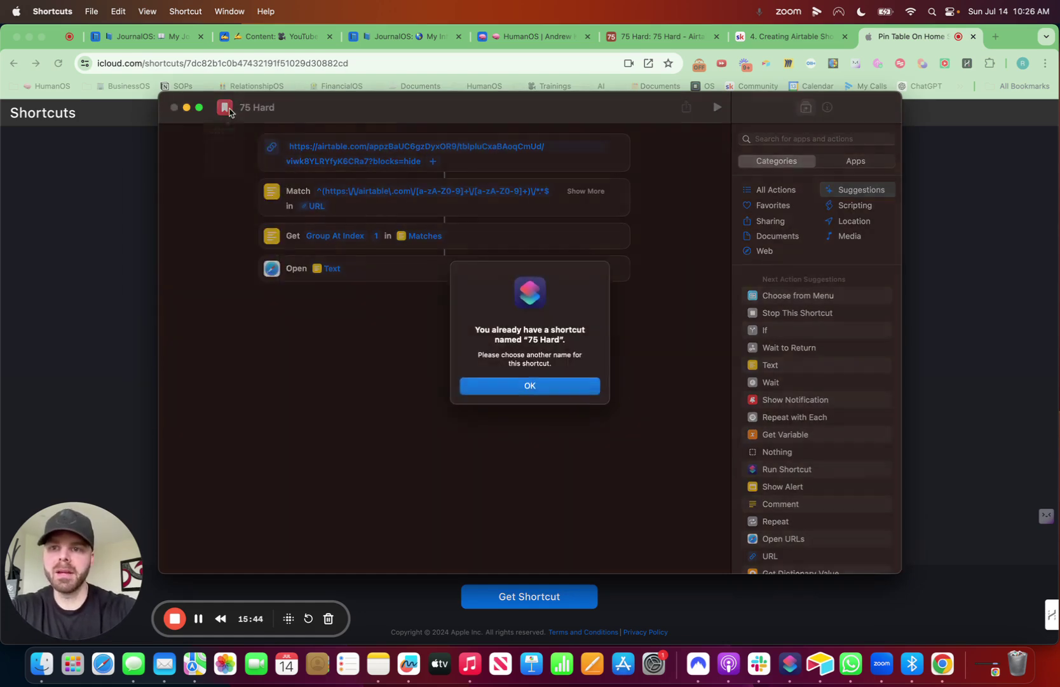
left_click(511, 387)
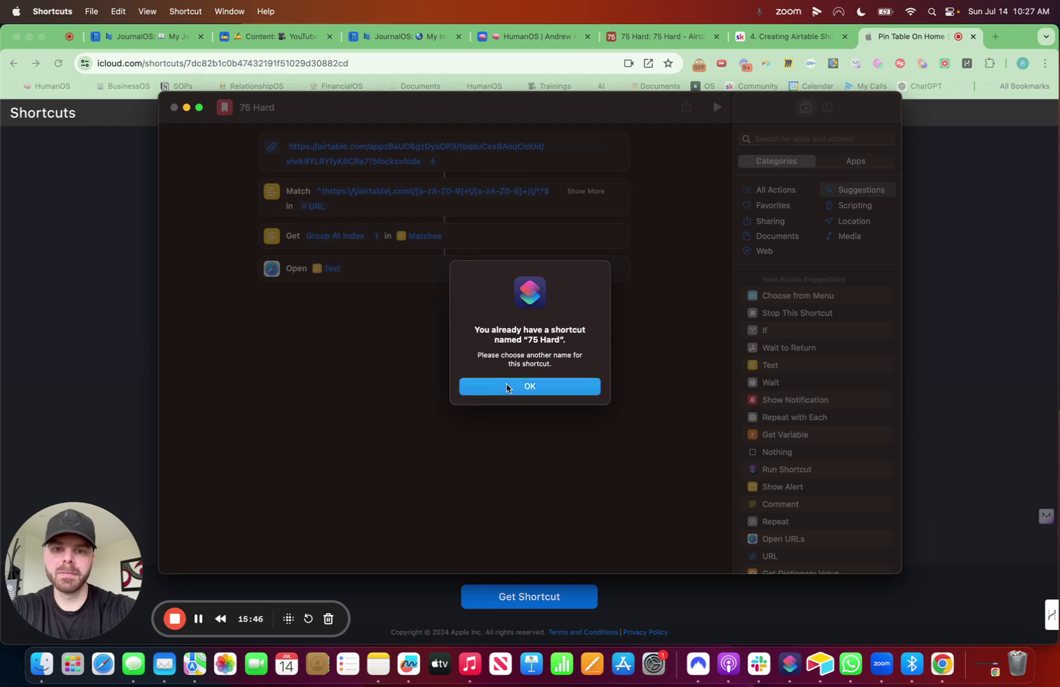
left_click(294, 107)
type("Wi")
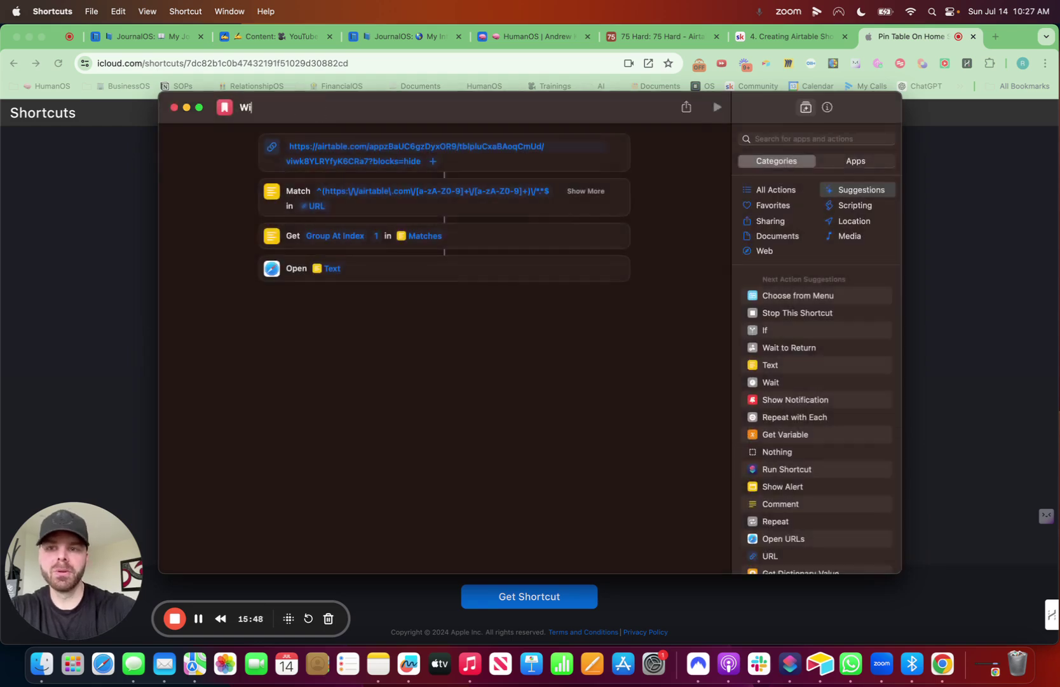
type("nning Formul")
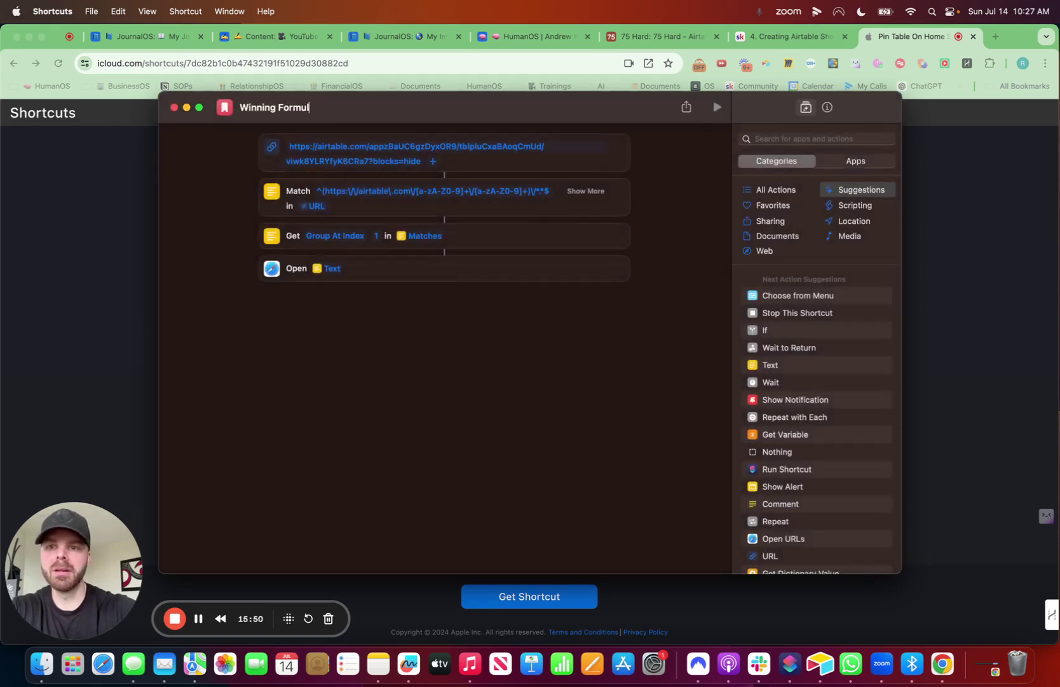
type("a")
Give the shortcut a weightlifter symbol icon and run it as a test.
left_click(225, 108)
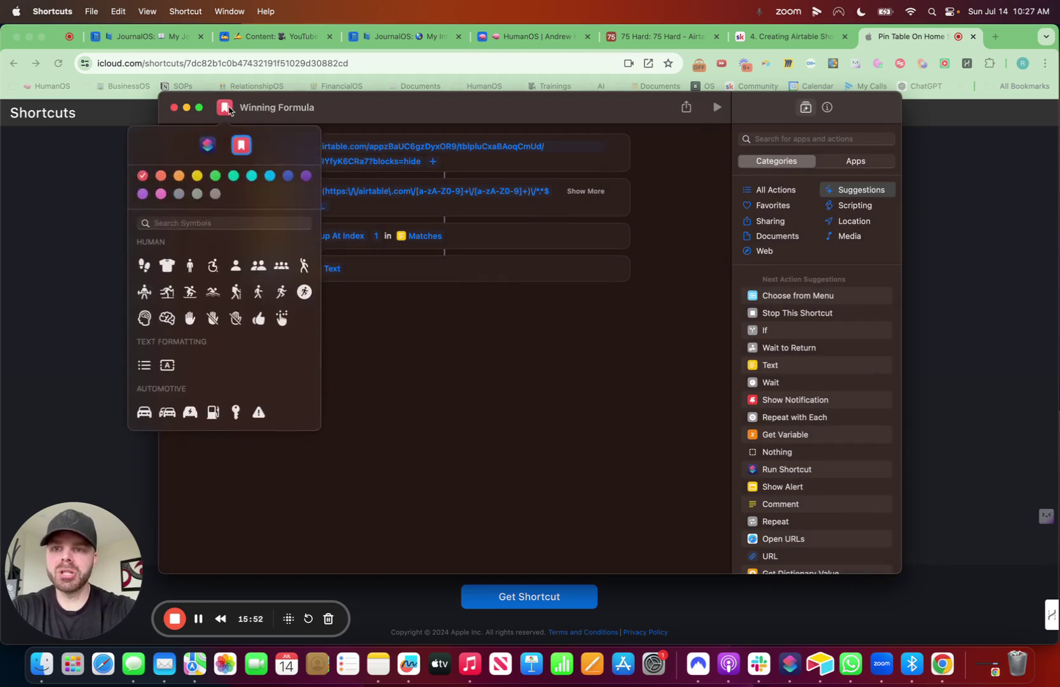
left_click(223, 220)
type("lef")
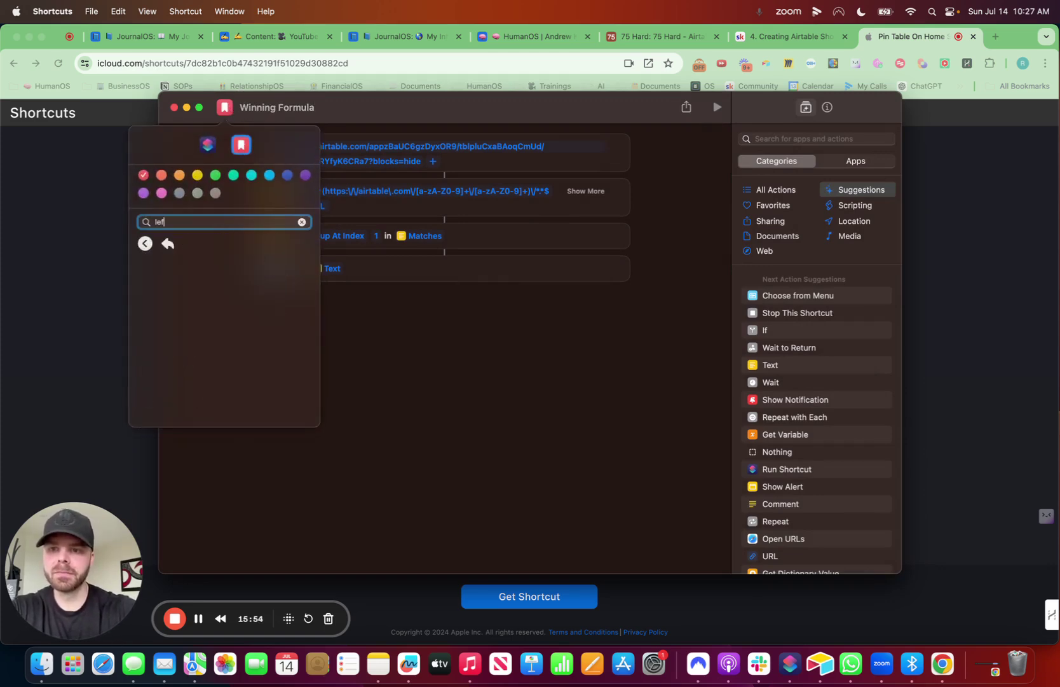
key("BackSpace")
key("BackSpace")
key("BackSpace")
type("run")
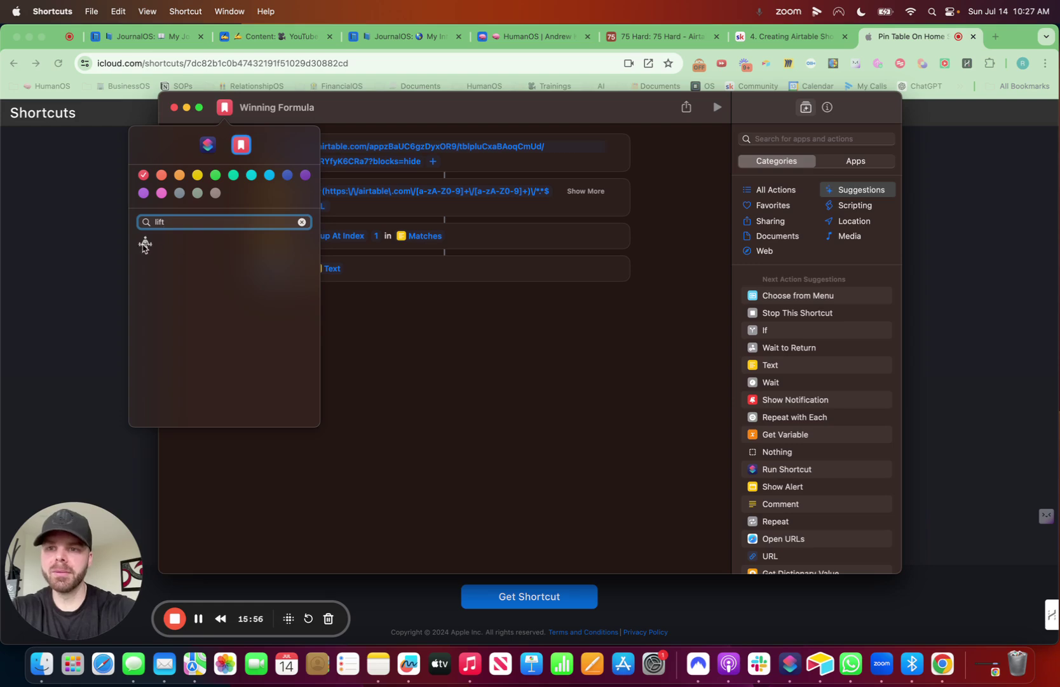
left_click(145, 243)
left_click(568, 372)
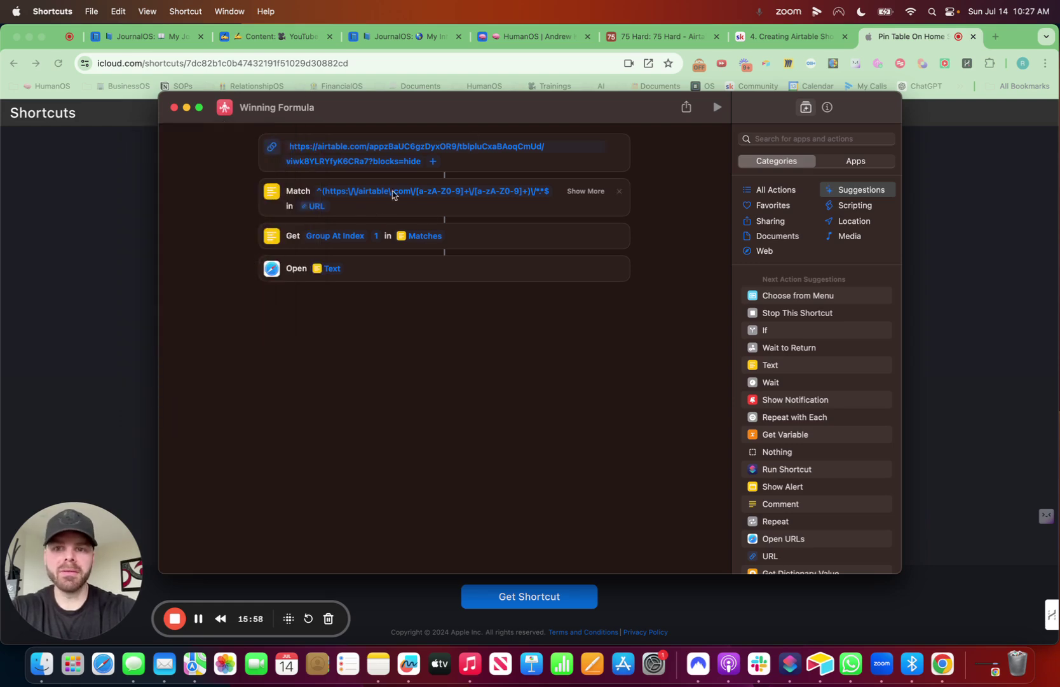
left_click(718, 108)
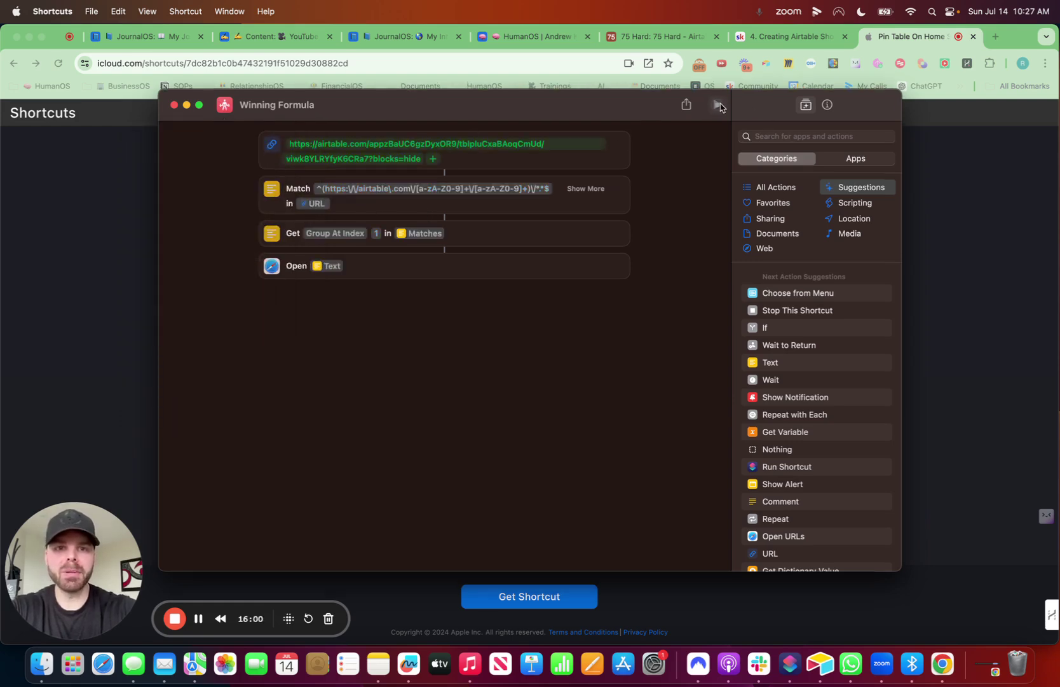
Allow the shortcut to open Chrome in the privacy prompt.
left_click(629, 215)
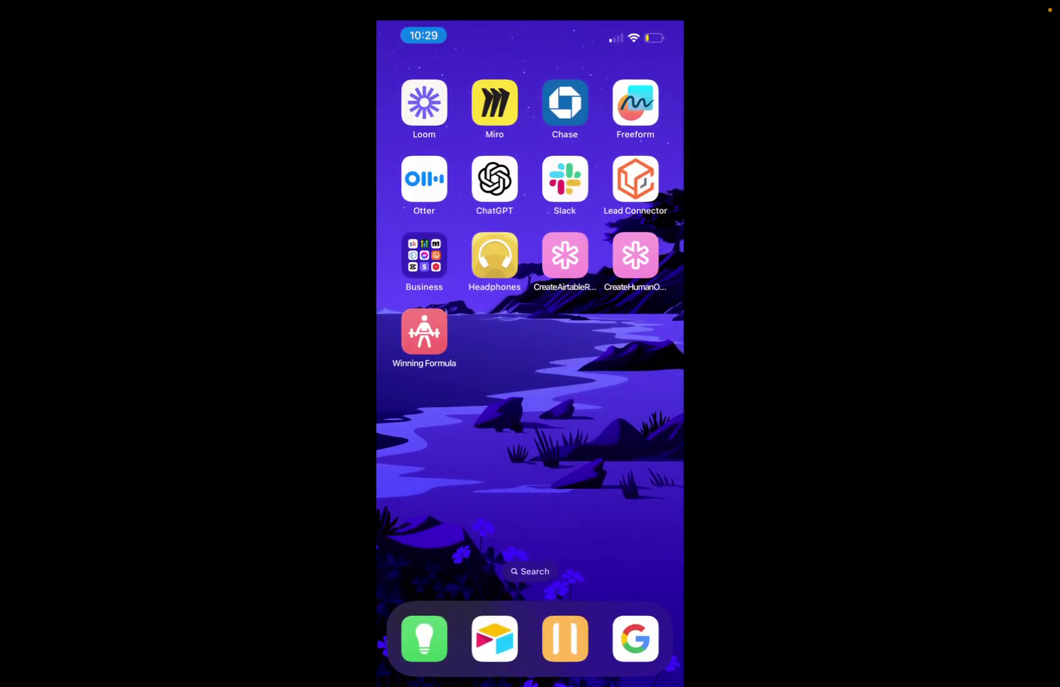
Move the Winning Formula icon to the previous page, then launch it and allow Chrome.
left_click(424, 331)
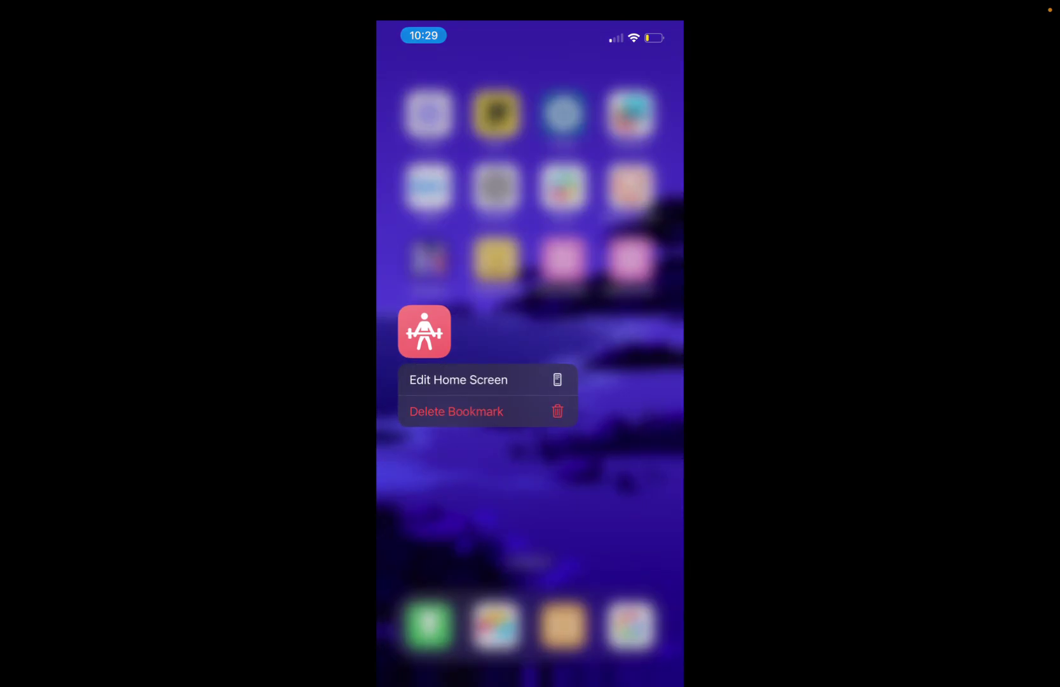
left_click(459, 379)
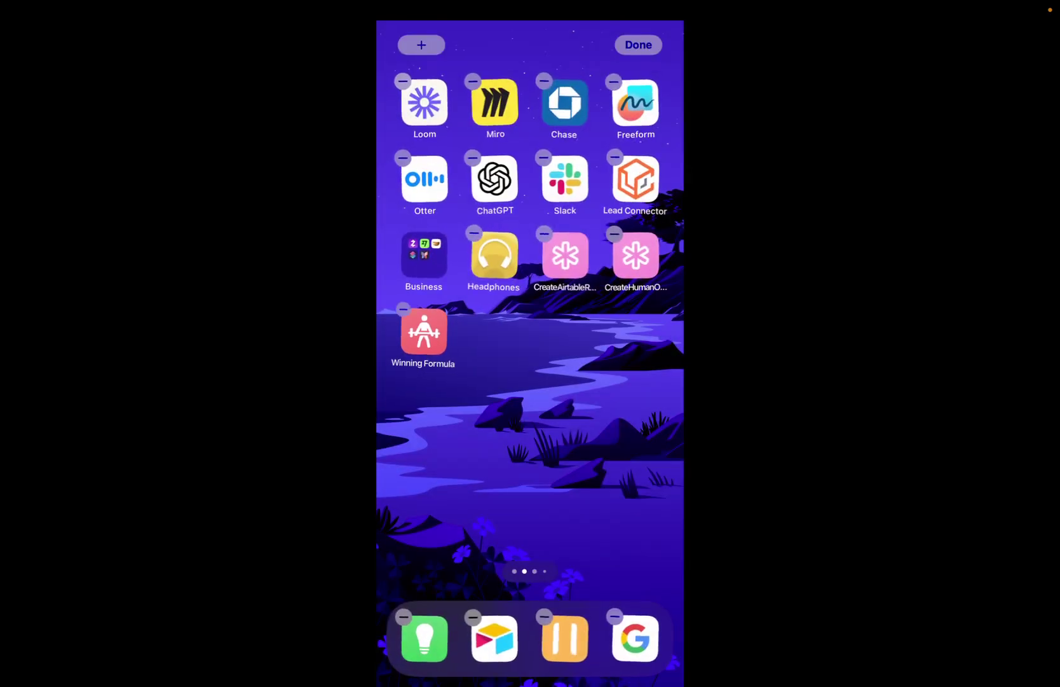
left_click_drag(424, 332, 424, 254)
left_click(638, 44)
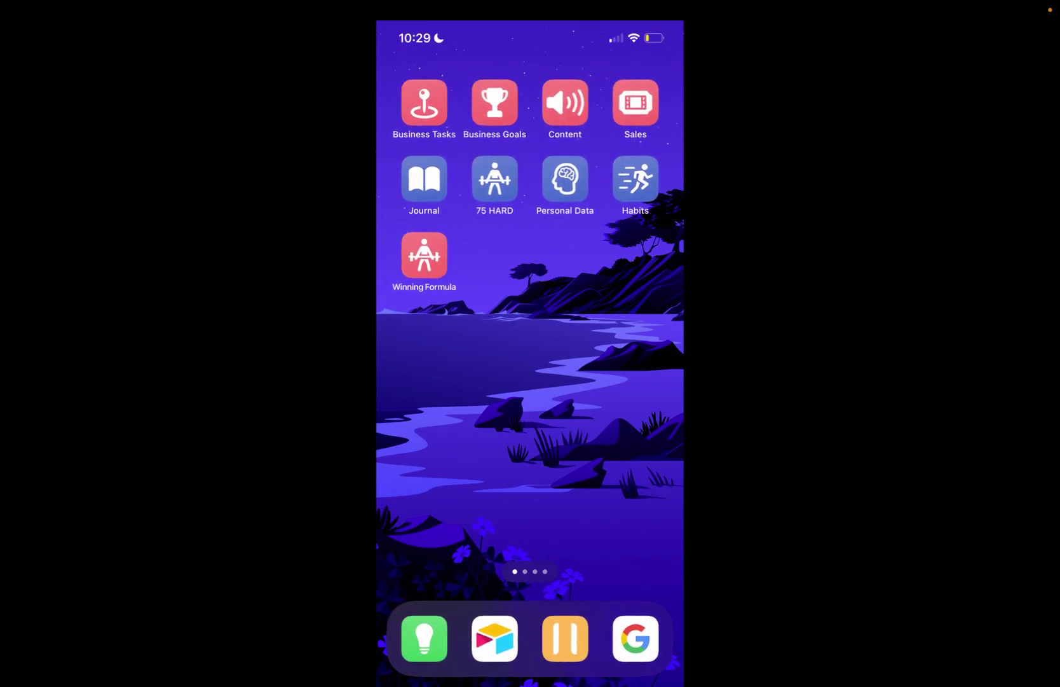
left_click(424, 254)
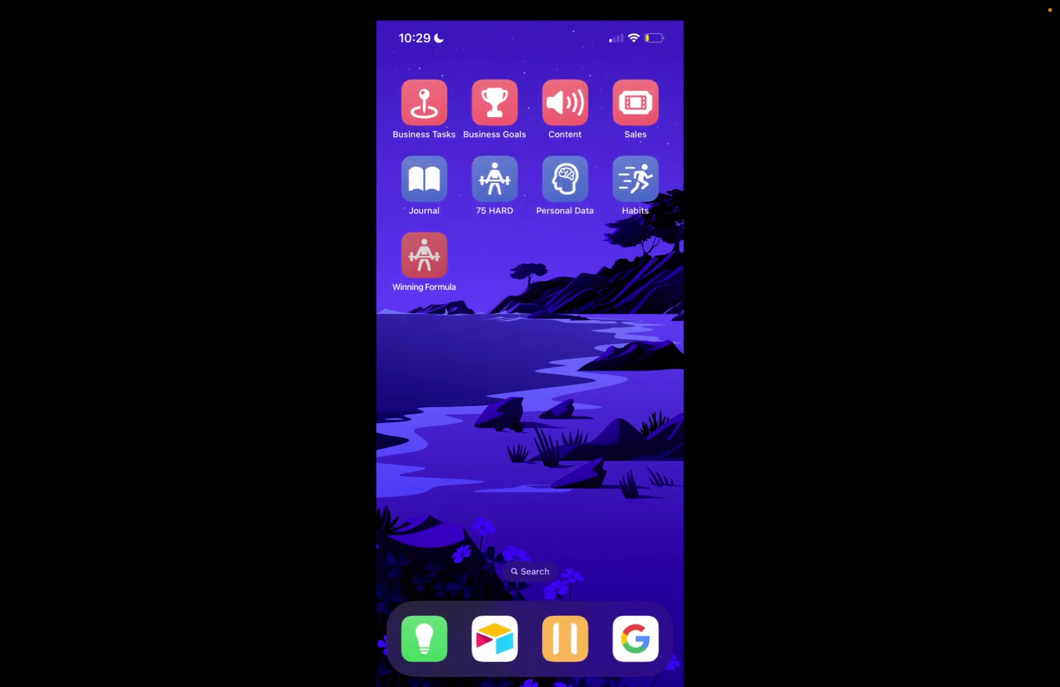
left_click(601, 126)
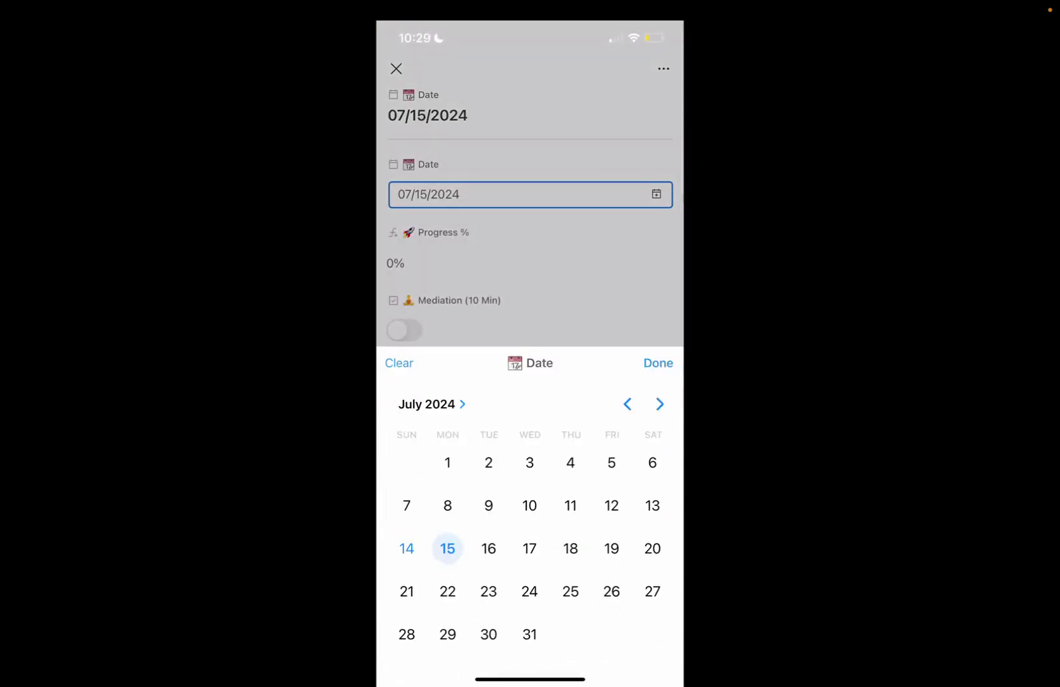
Date the new record July 15, 2024 and test the habit toggles, leaving them unchecked.
left_click(658, 362)
left_click(404, 330)
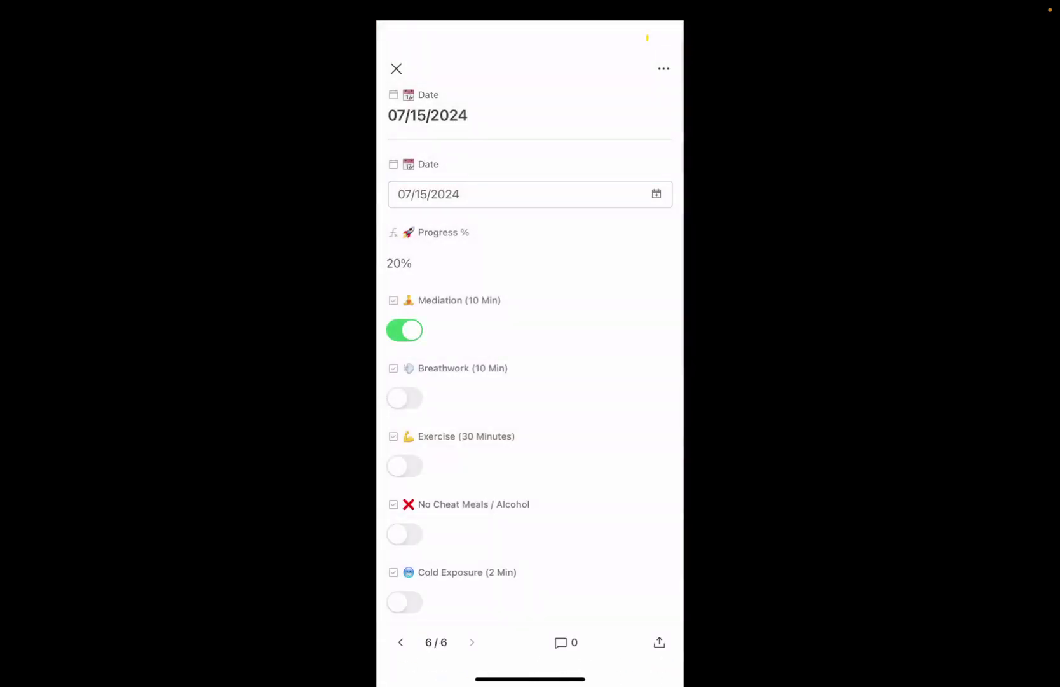
left_click(405, 397)
left_click(404, 466)
left_click(404, 397)
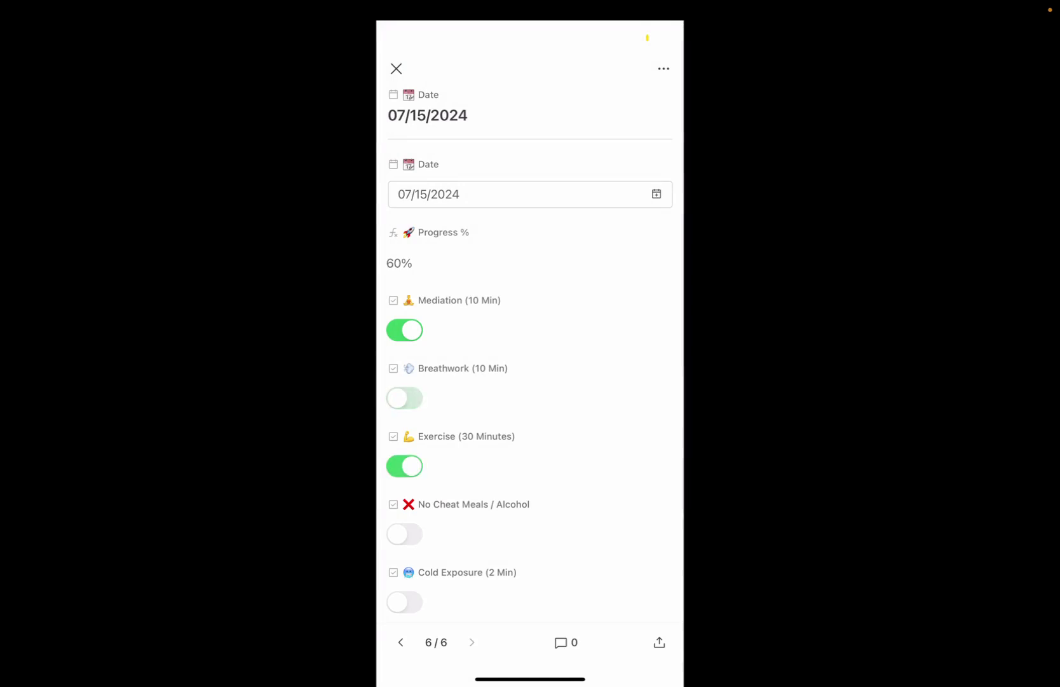
left_click(404, 329)
left_click(404, 465)
left_click_drag(529, 679, 553, 318)
In Airtable, tick Mediation and Breathwork for 07/12/2024, then return to the home screen.
left_click(494, 638)
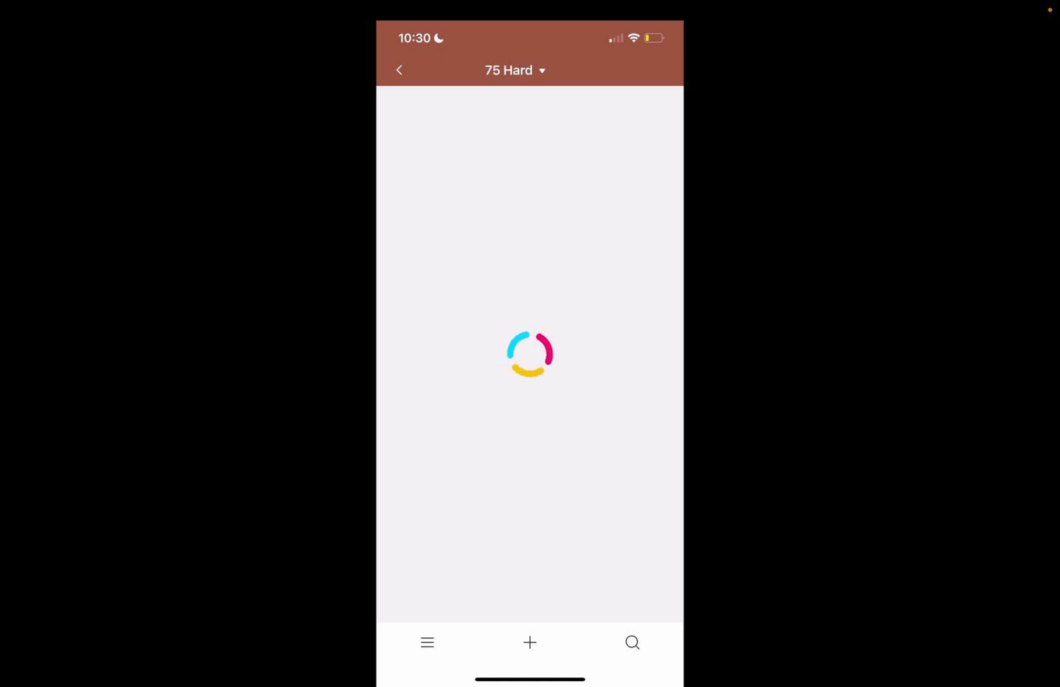
left_click(530, 337)
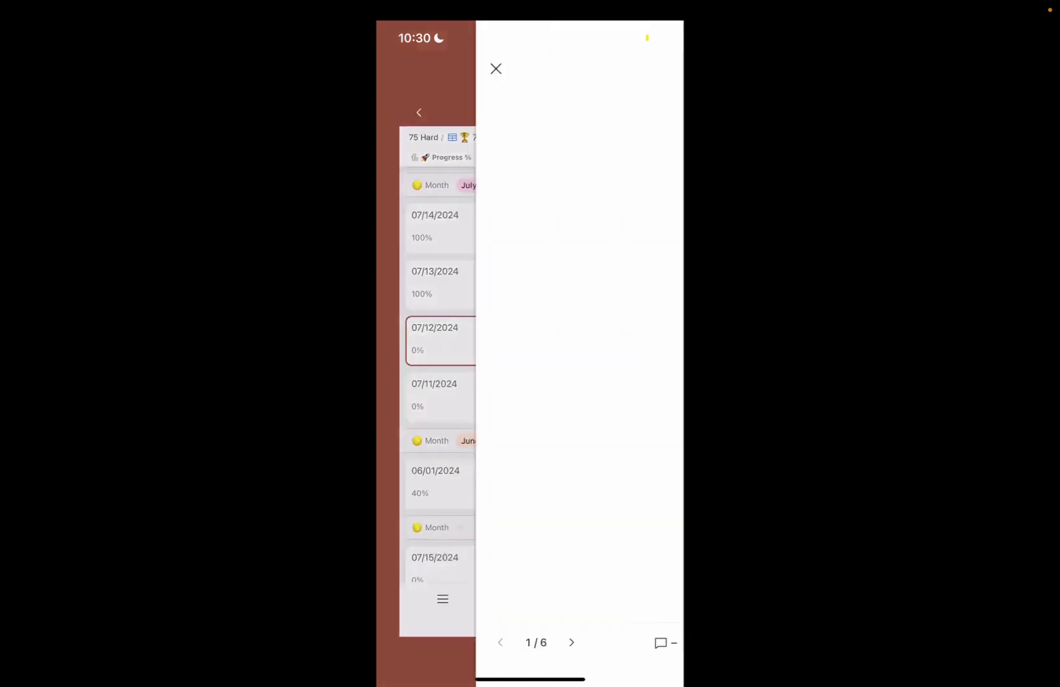
left_click(405, 330)
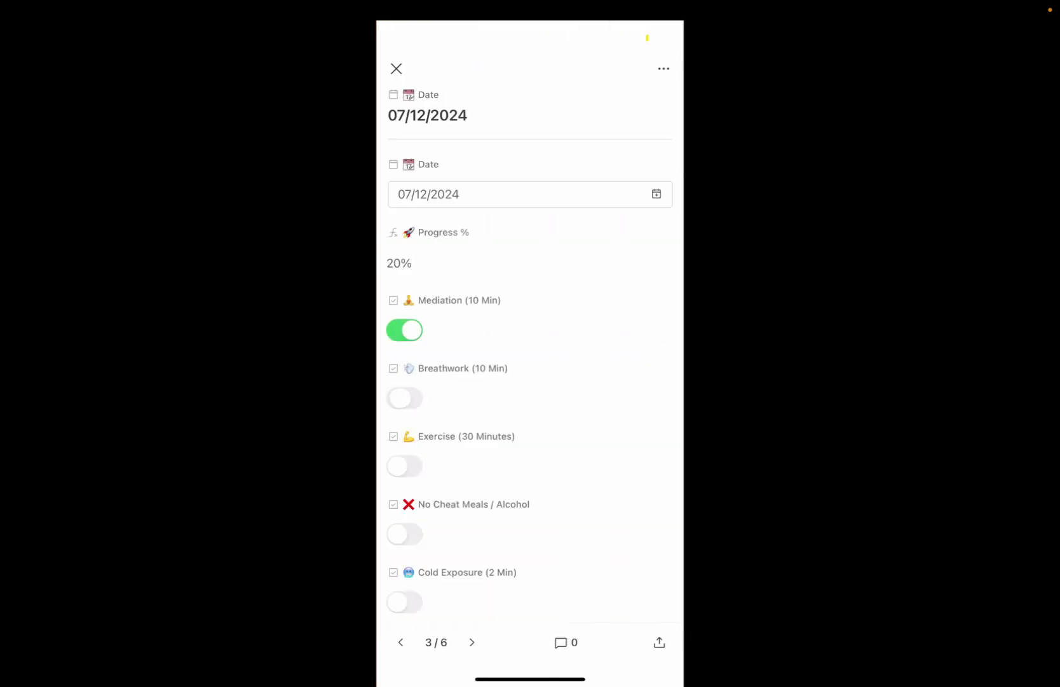
left_click(404, 398)
left_click_drag(382, 344, 631, 343)
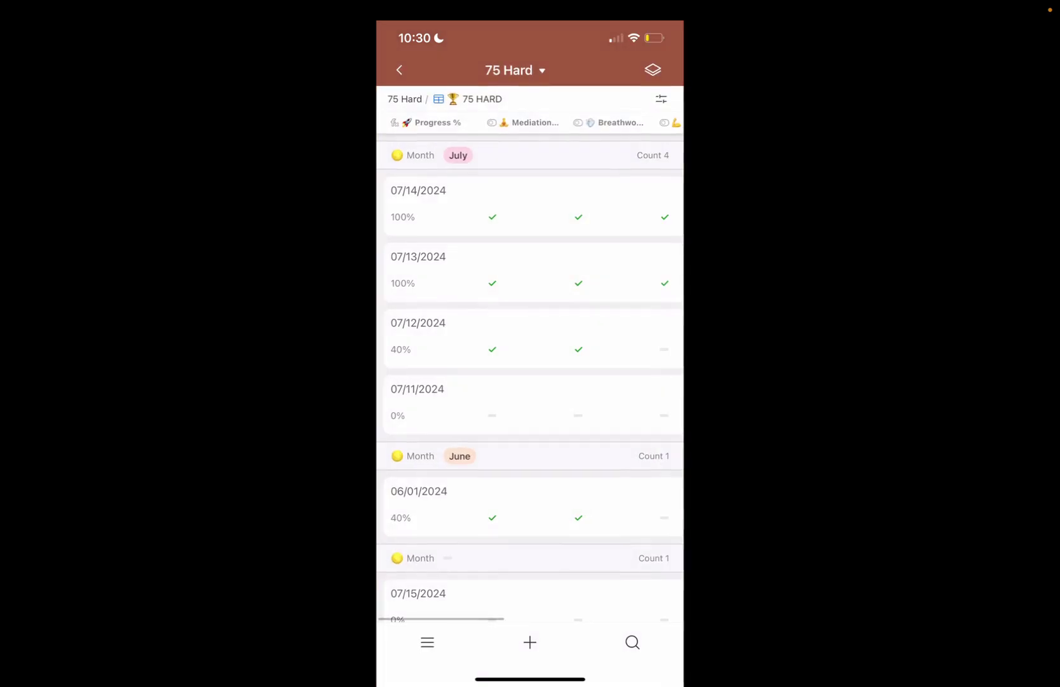
left_click_drag(531, 679, 530, 445)
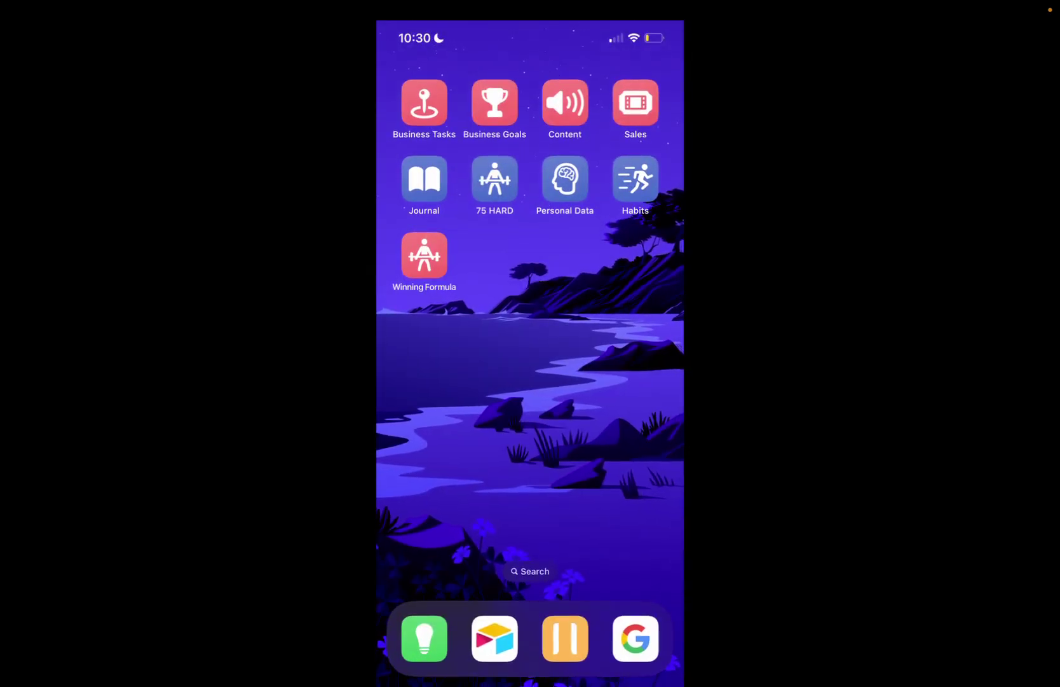
Pull down Control Center on the mirrored iPhone to reach the Screen Mirroring controls.
left_click_drag(648, 29, 648, 318)
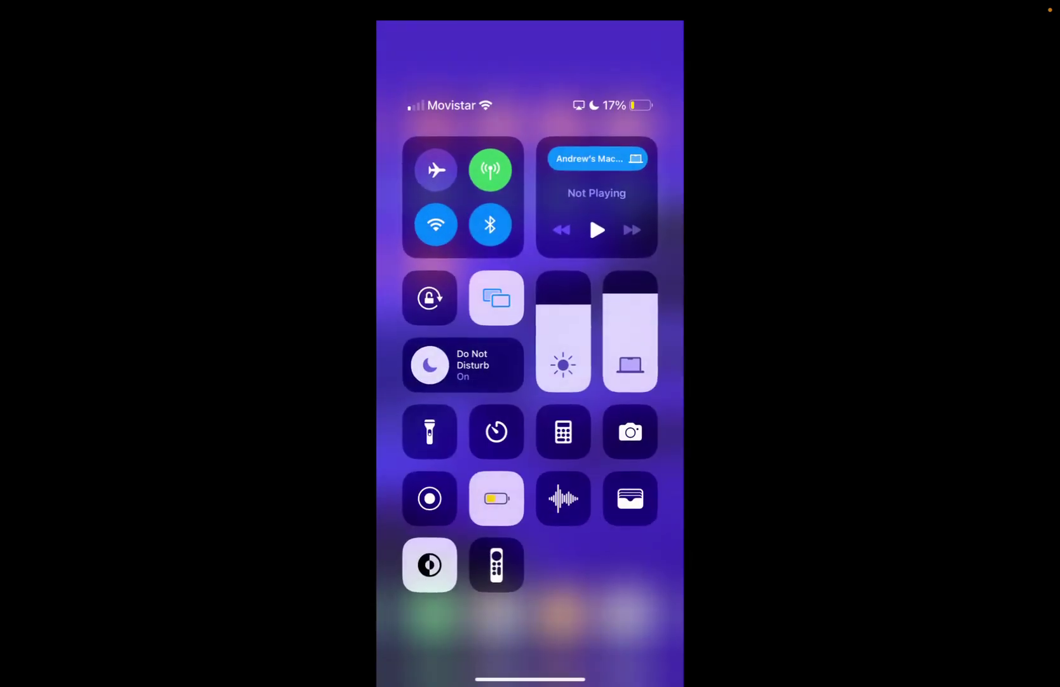